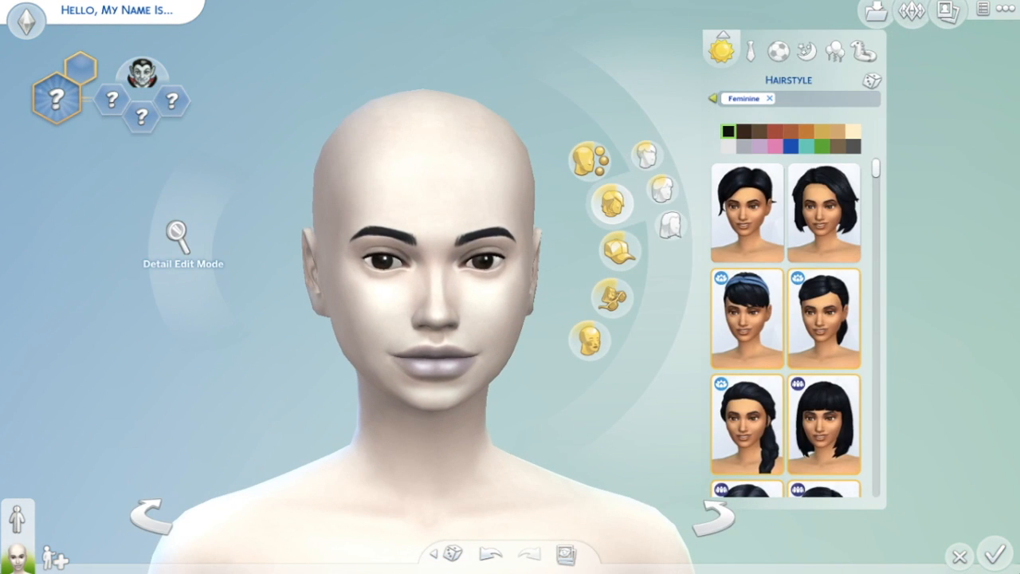
- Filter the hairstyle catalogue to show only Vampires pack styles
click(712, 98)
click(630, 277)
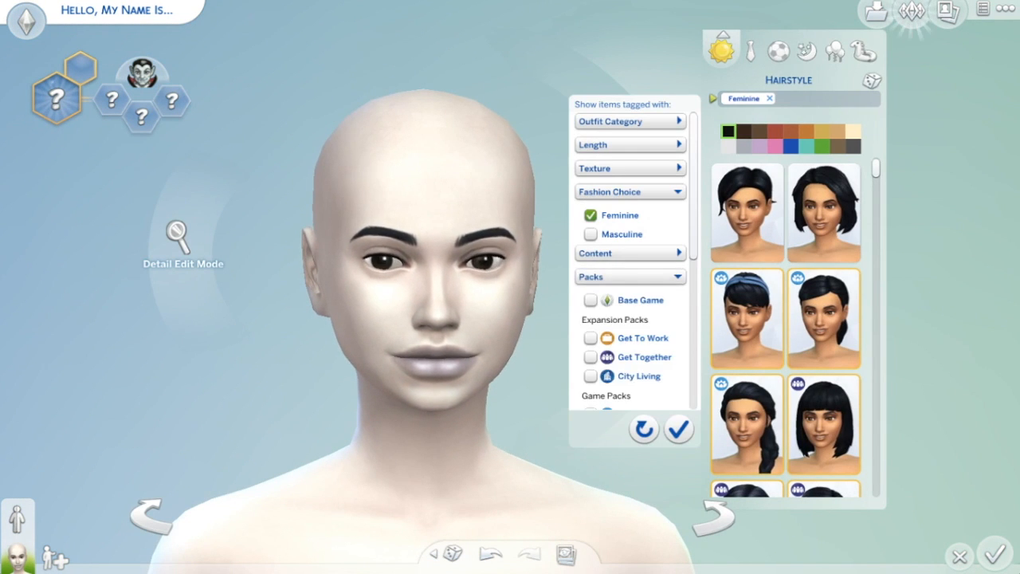
scroll(630, 277, down, 5)
click(591, 336)
scroll(630, 279, down, 4)
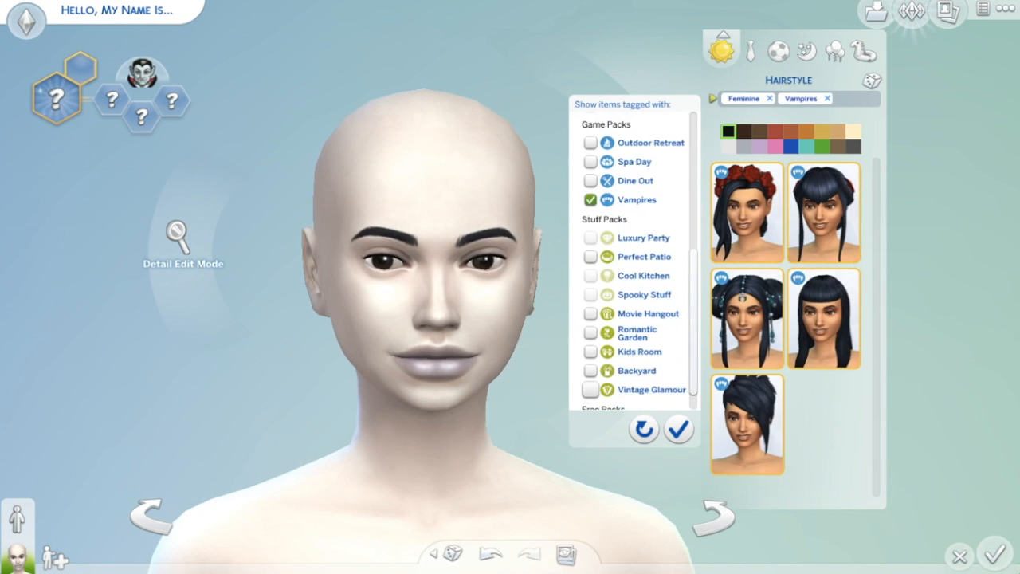
click(678, 428)
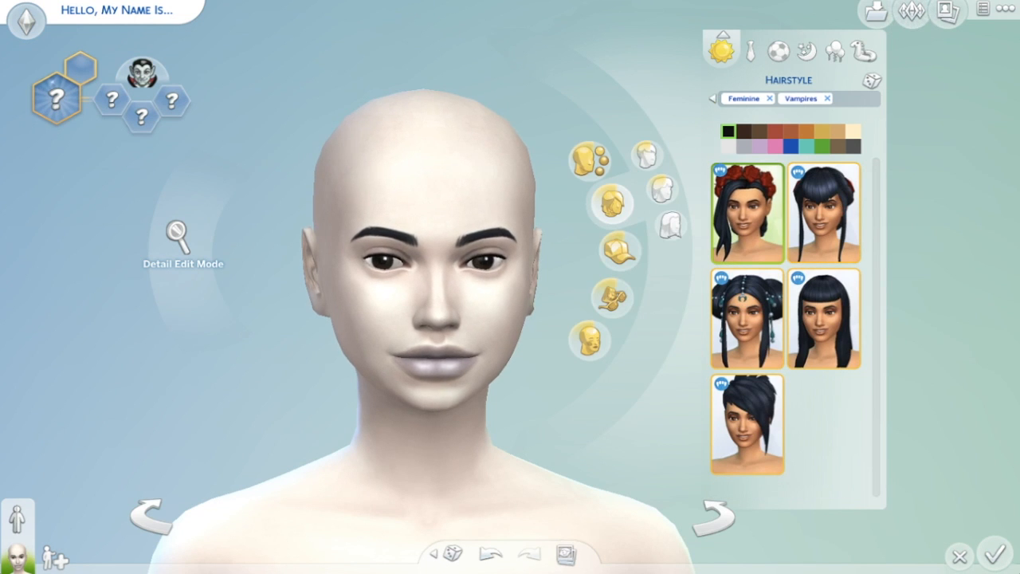
- Try the rose-crown style, then keep the long black Vampires hairstyle with bangs
click(747, 213)
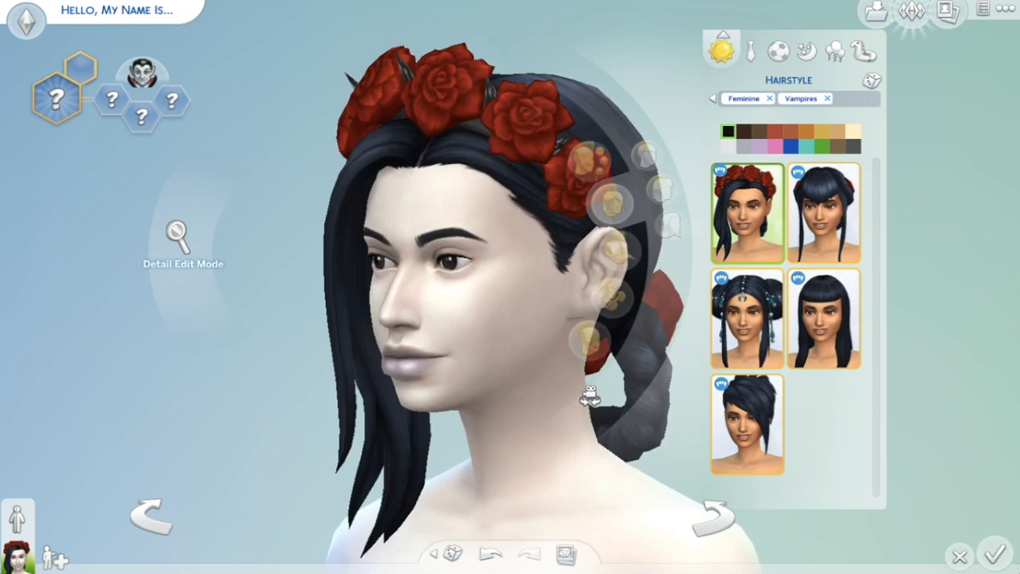
click(824, 213)
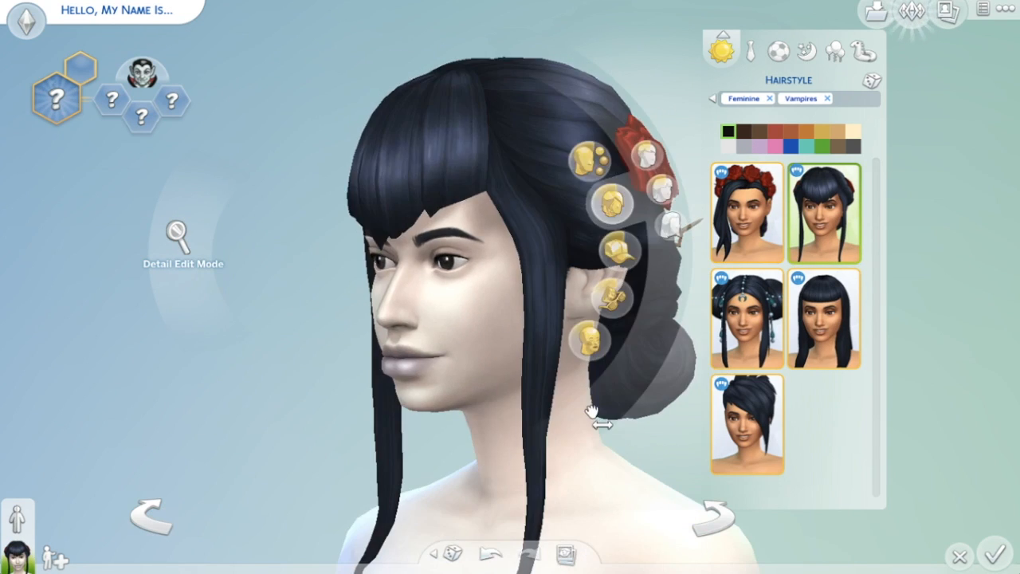
click(478, 454)
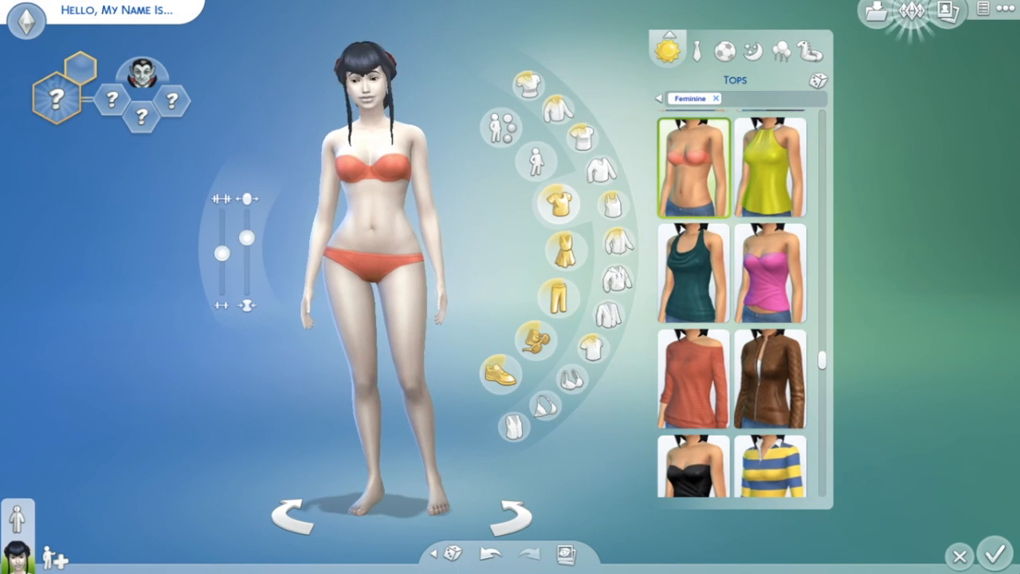
- Reapply the first rose-crown Vampires hairstyle from Hair > Hairstyle
click(370, 84)
click(719, 201)
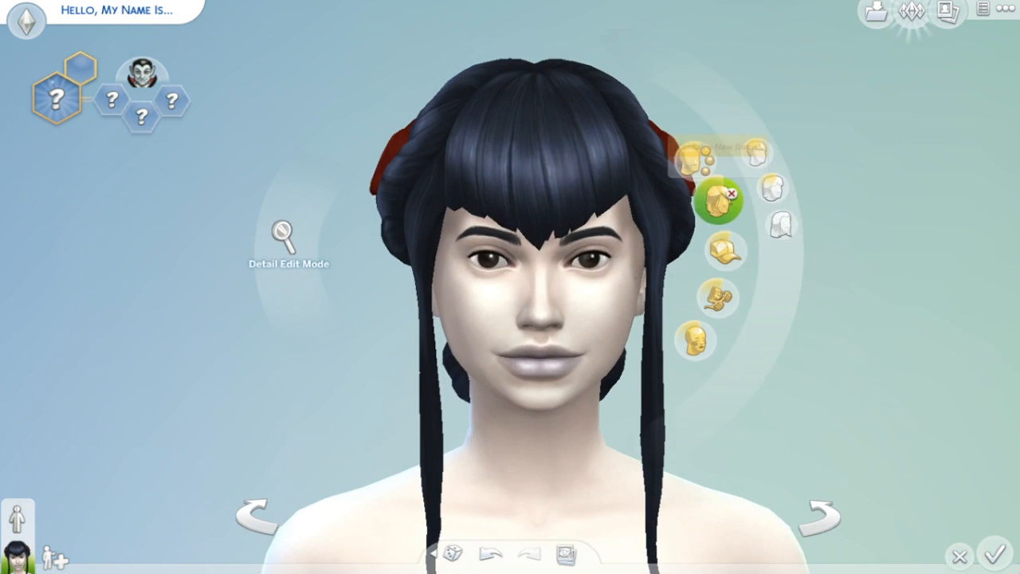
click(748, 212)
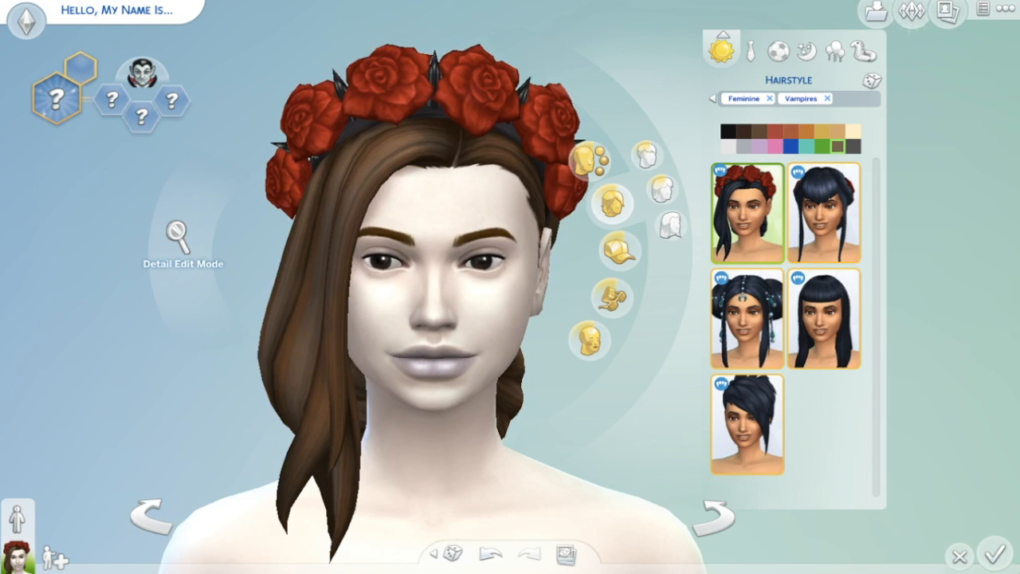
- Cycle hair colour swatches until the hair is red under a black rose crown
click(807, 146)
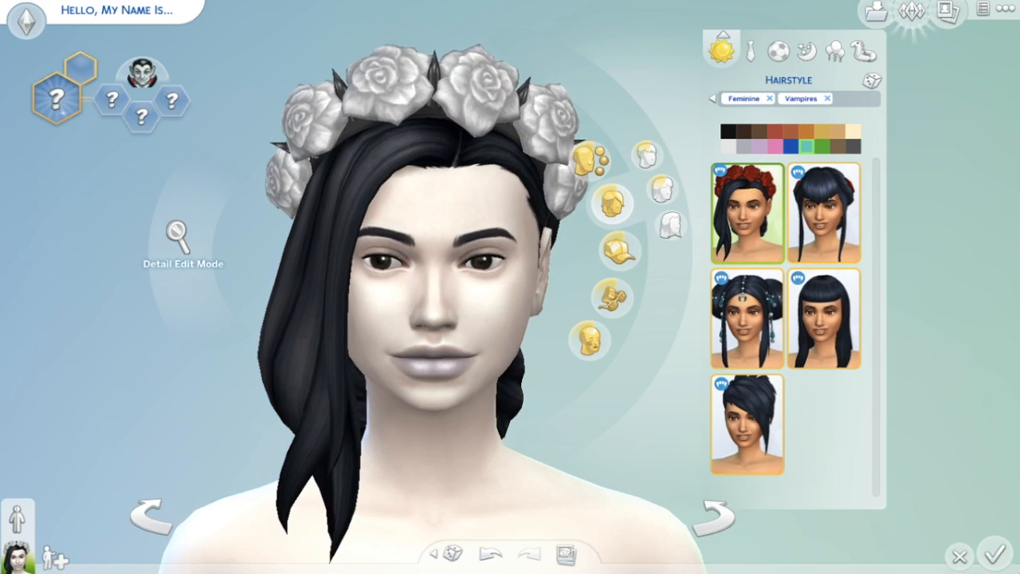
click(791, 147)
click(760, 131)
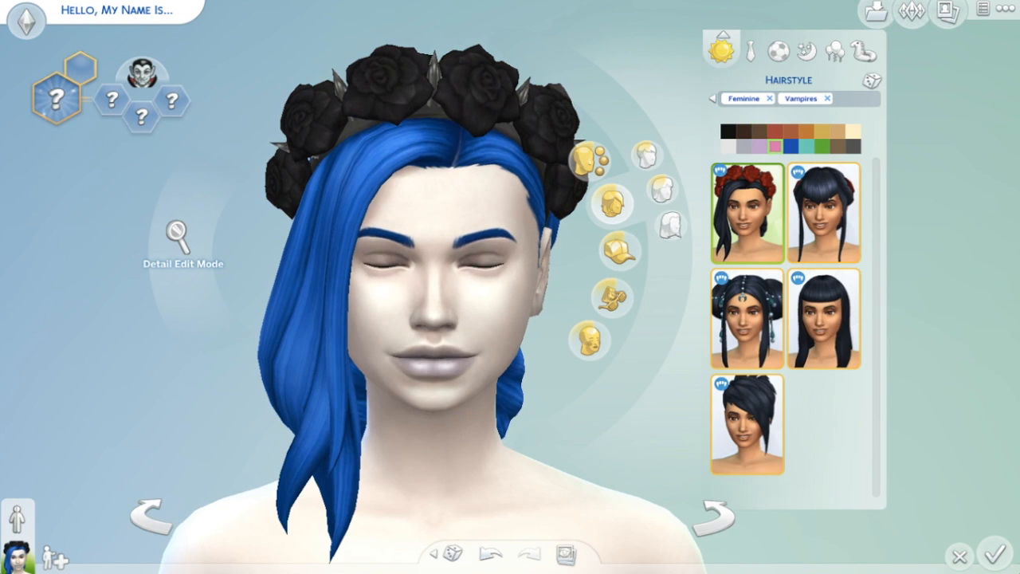
click(759, 146)
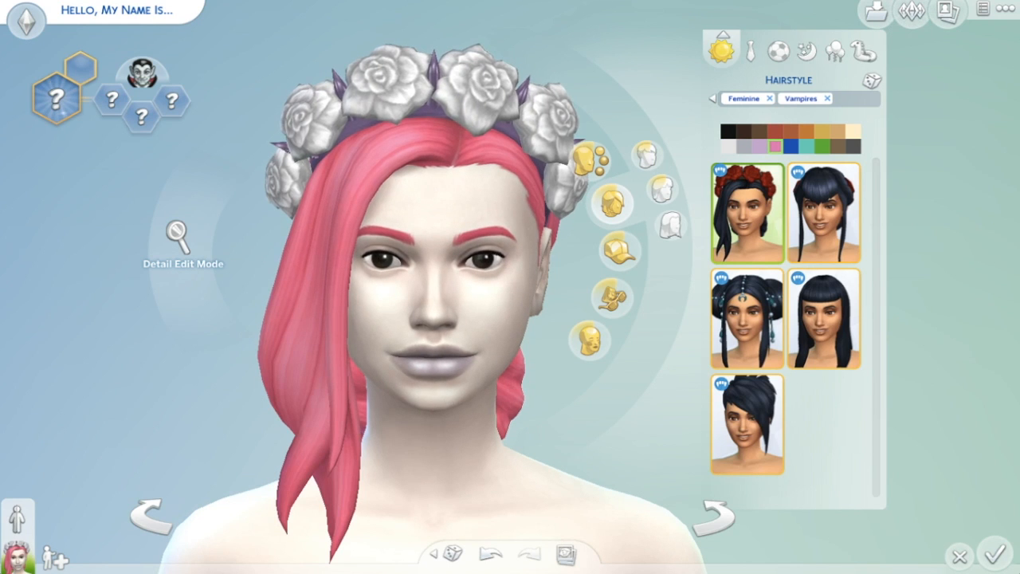
- Give the Sim black eyebrows and return to the full-body view
click(502, 248)
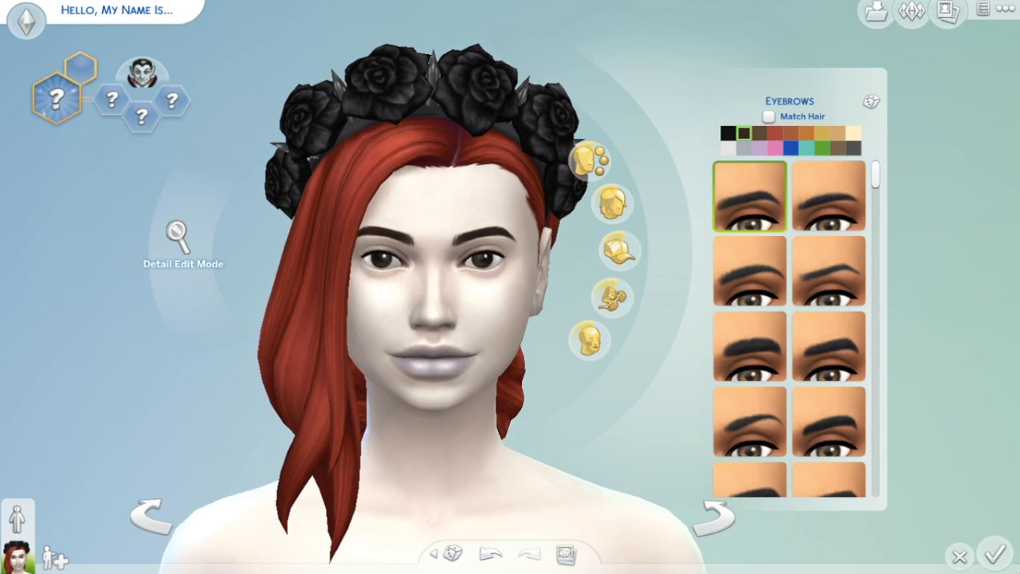
click(671, 209)
click(671, 209)
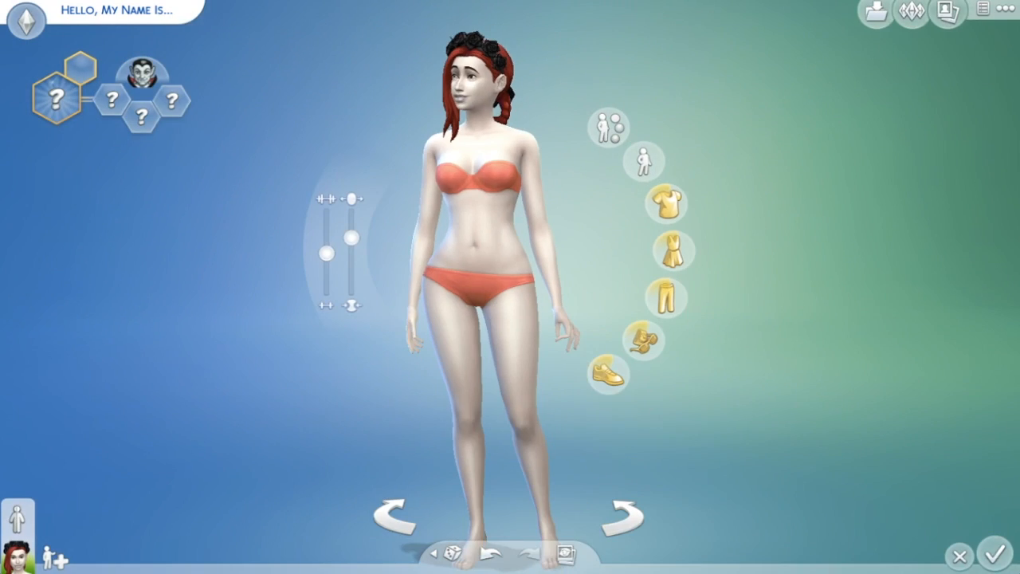
- Filter Tops to the Vampires pack and dress the Sim in the black sleeveless top
click(665, 202)
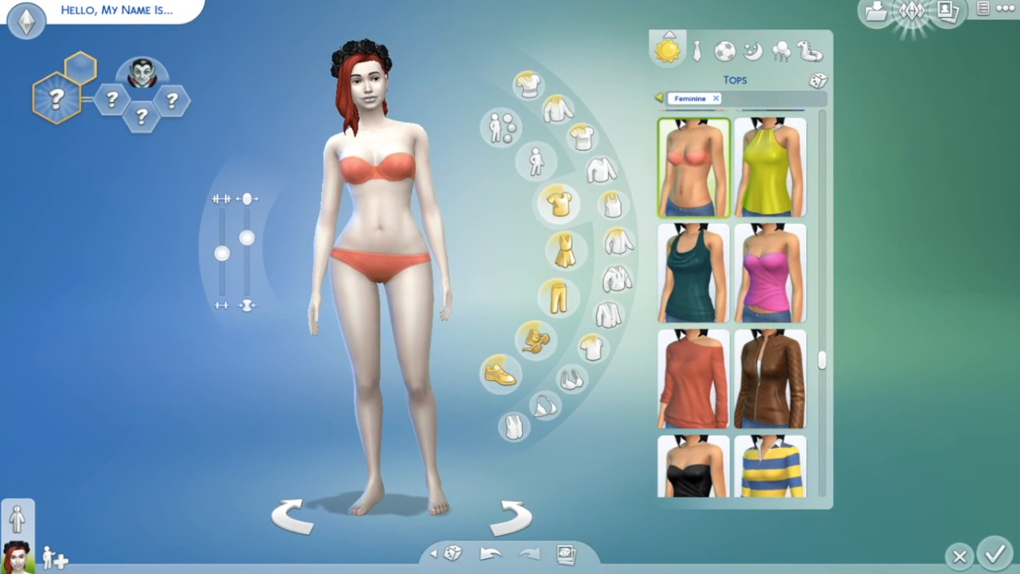
click(659, 97)
click(577, 301)
scroll(577, 301, down, 5)
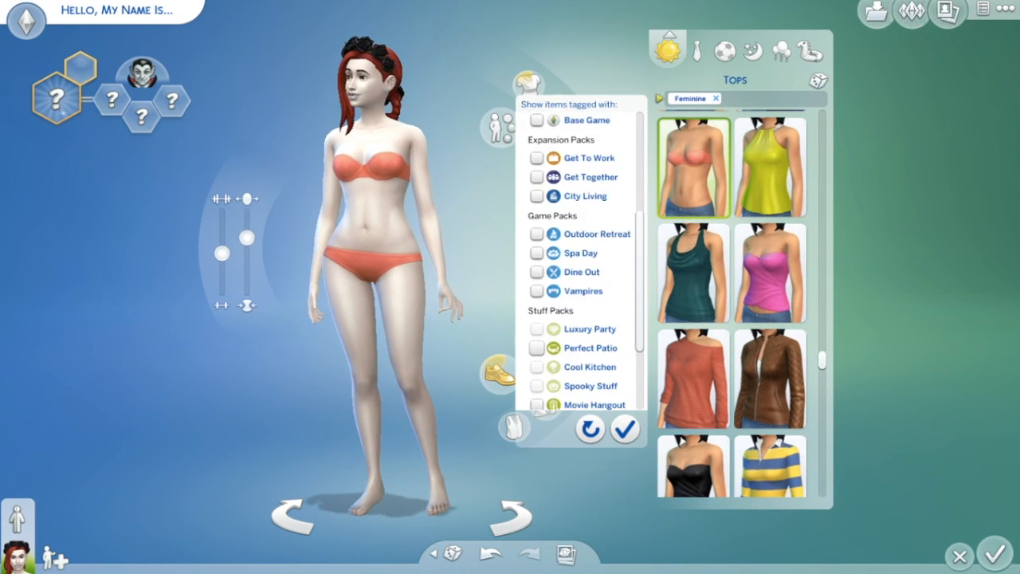
click(537, 255)
click(626, 429)
click(770, 271)
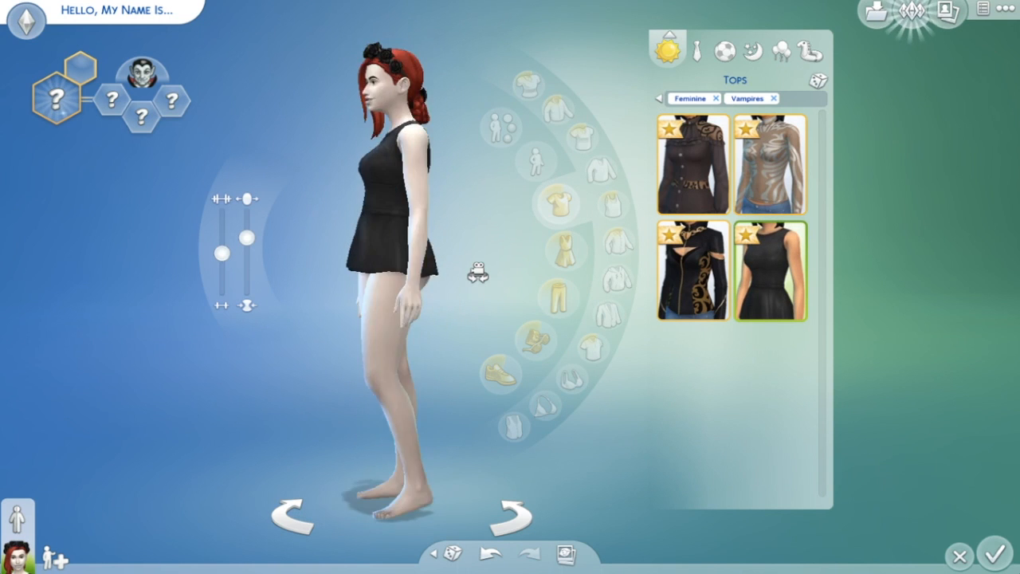
mouse_move(693, 312)
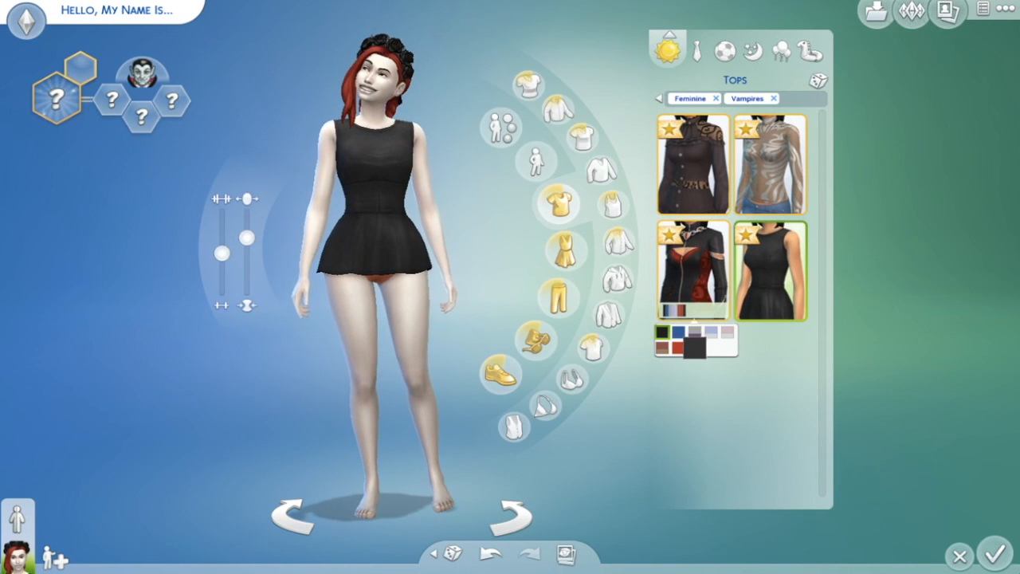
- Browse the bottoms catalogue for something to match the black top
click(558, 297)
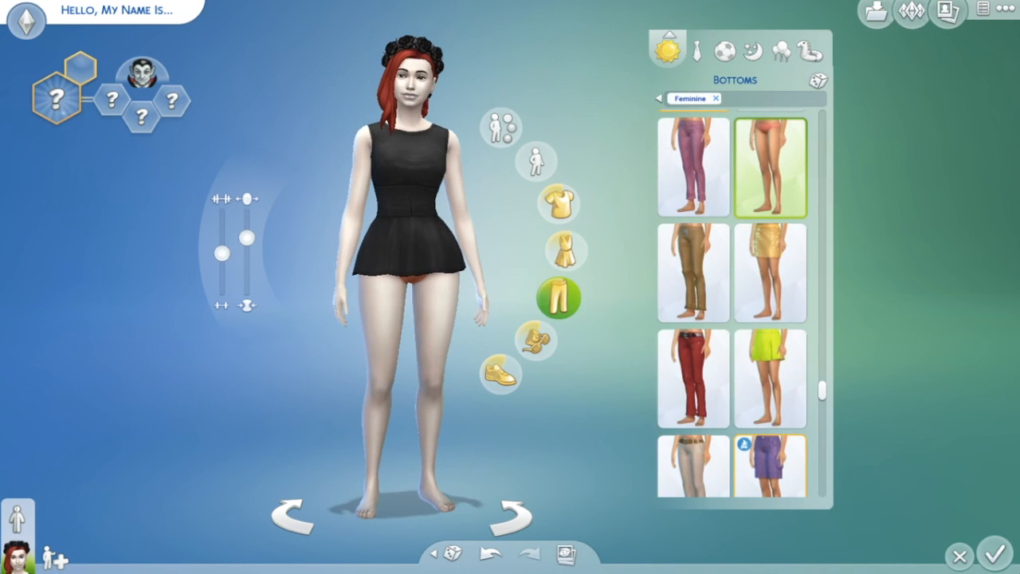
scroll(732, 303, up, 10)
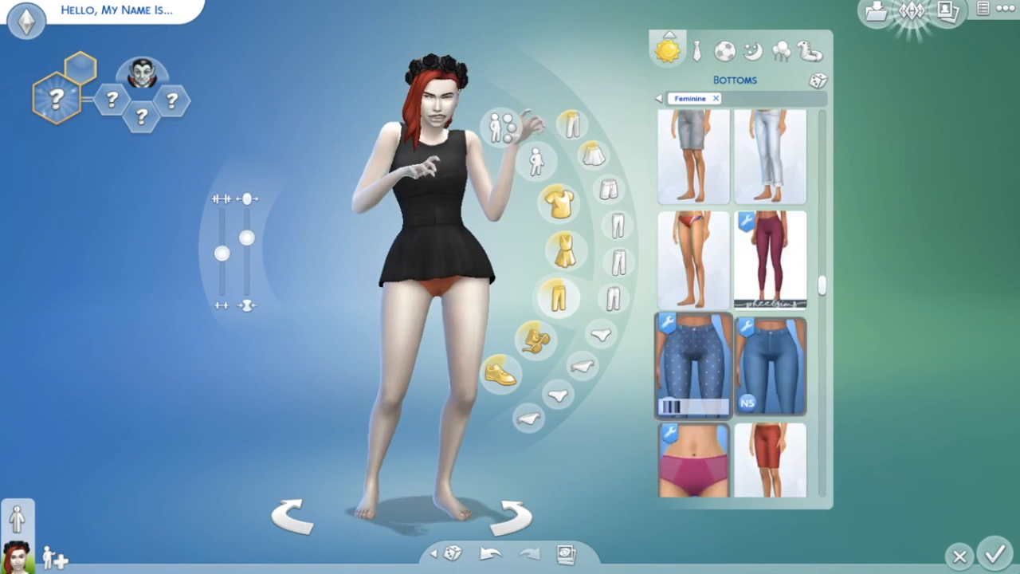
scroll(731, 303, up, 8)
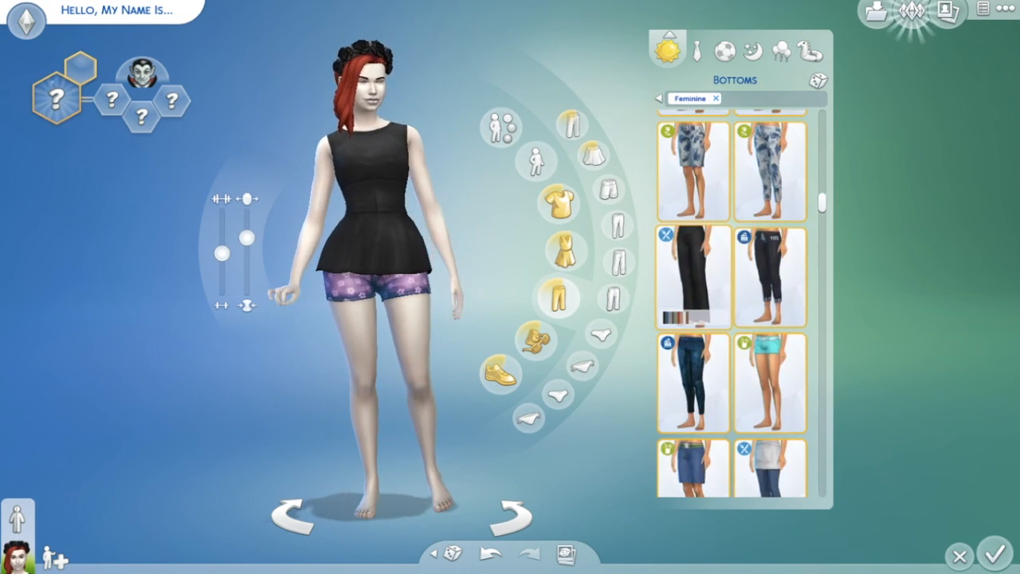
scroll(732, 303, down, 3)
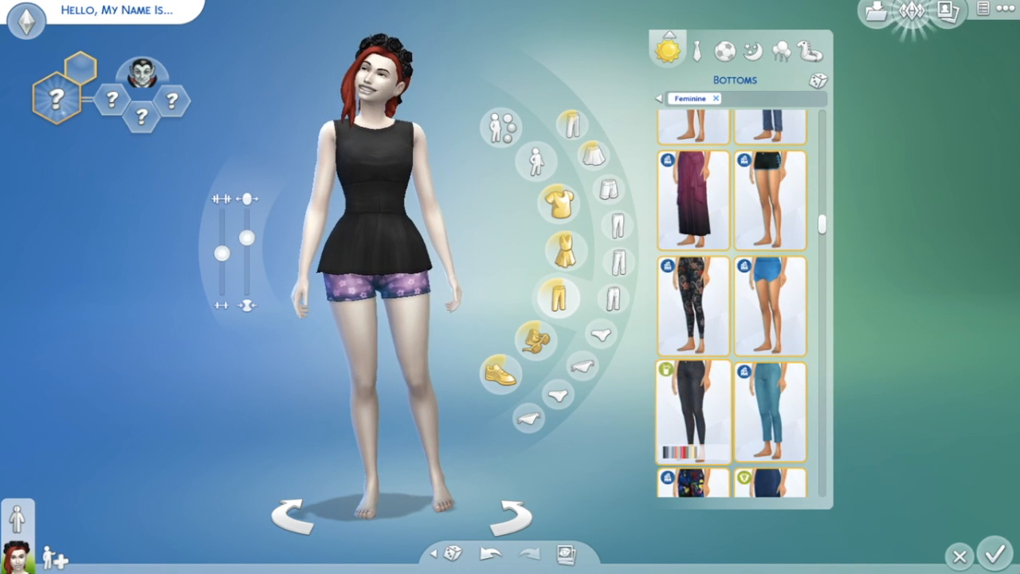
scroll(693, 392, down, 3)
scroll(694, 392, up, 7)
scroll(732, 303, down, 2)
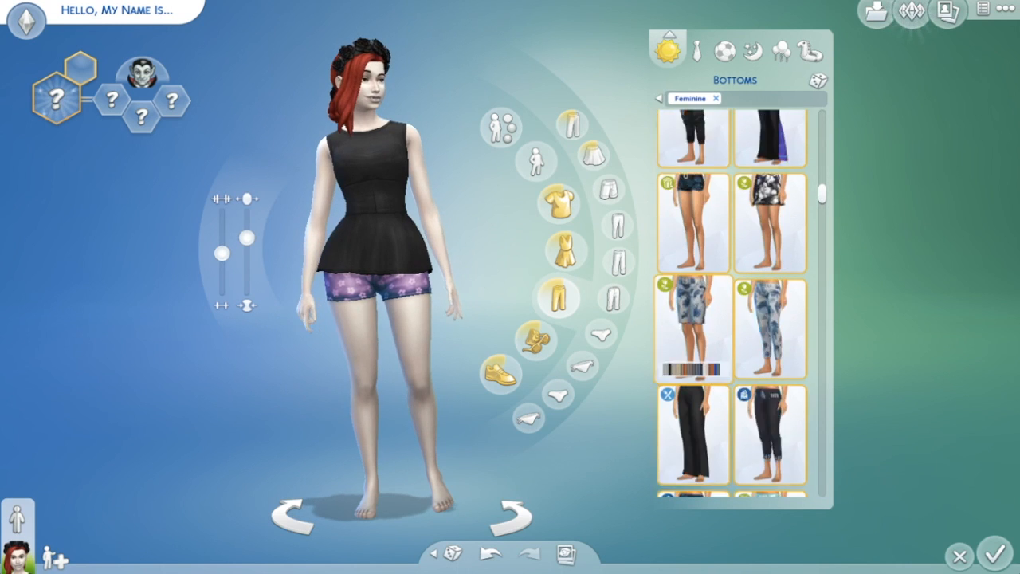
scroll(732, 303, up, 10)
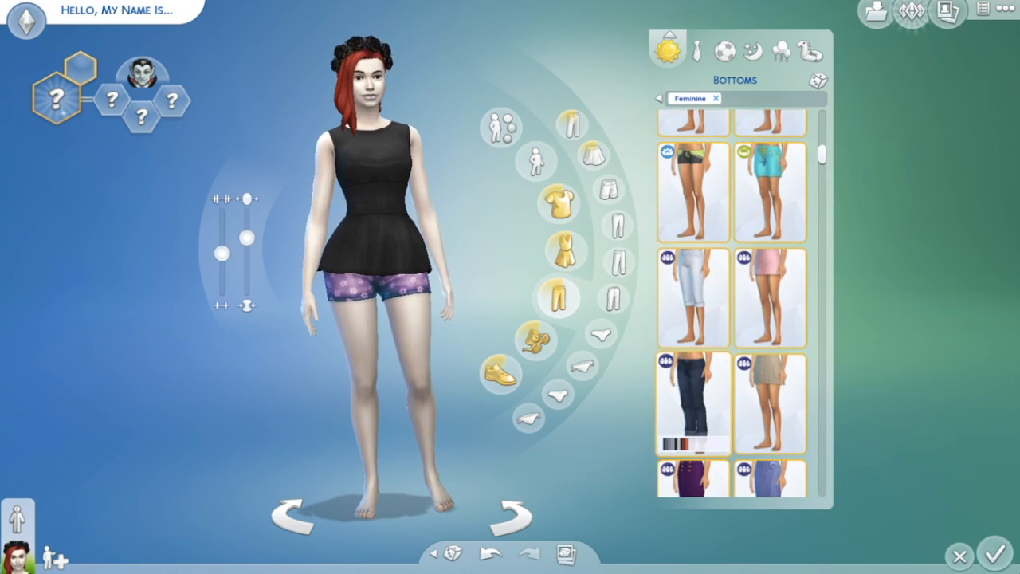
- Try navy and black pants, then settle on the long fitted black skirt
click(693, 270)
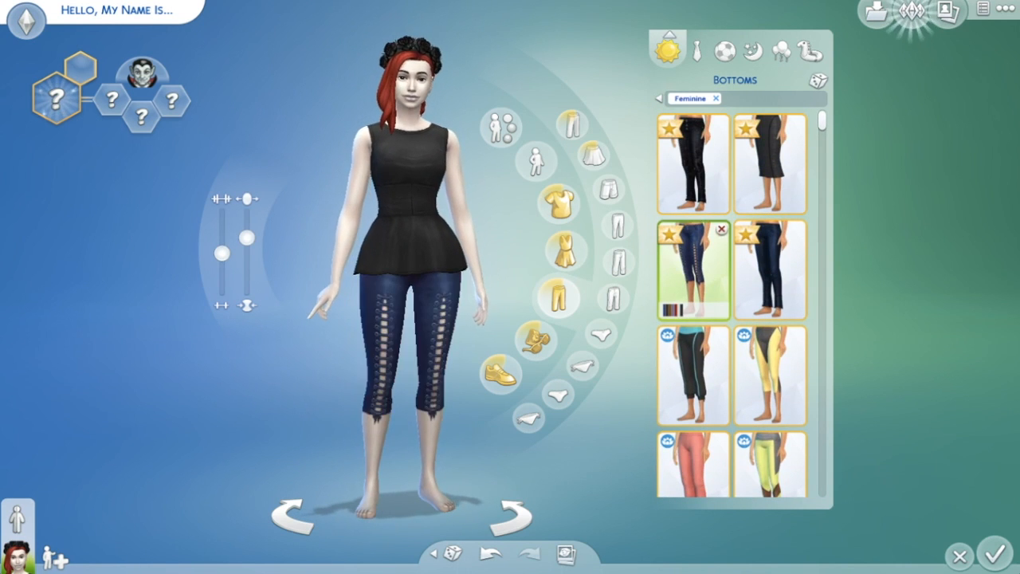
click(770, 271)
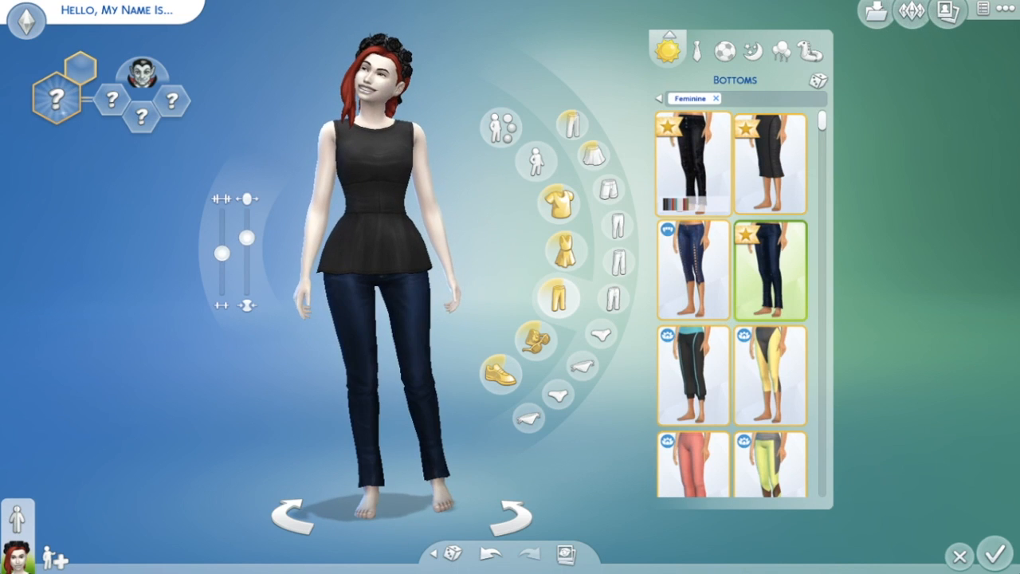
click(694, 164)
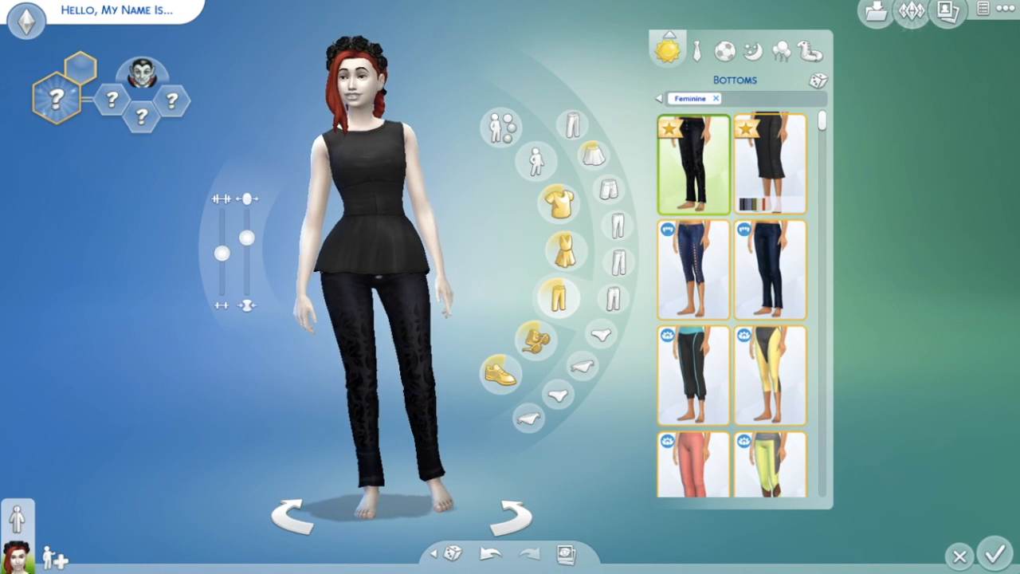
click(770, 164)
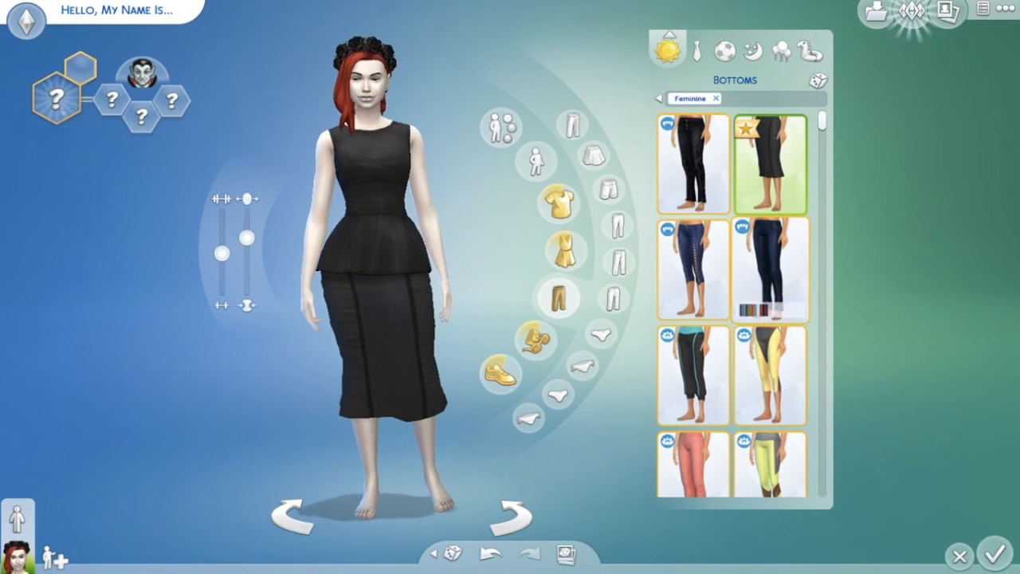
click(564, 252)
- Compare two black Vampires gowns and keep the long fitted one with the lace collar
scroll(733, 303, down, 2)
scroll(733, 303, down, 10)
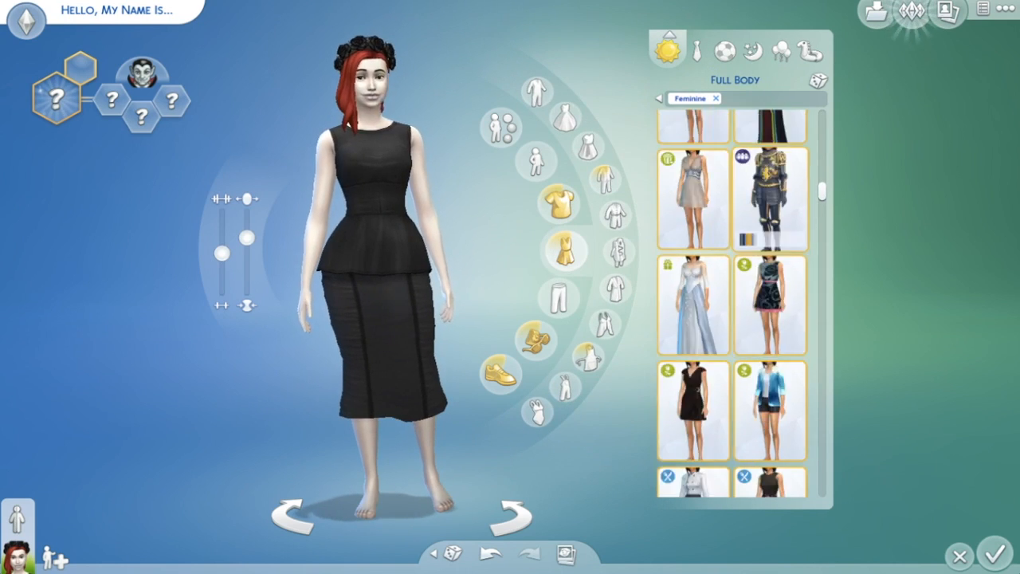
scroll(733, 303, down, 6)
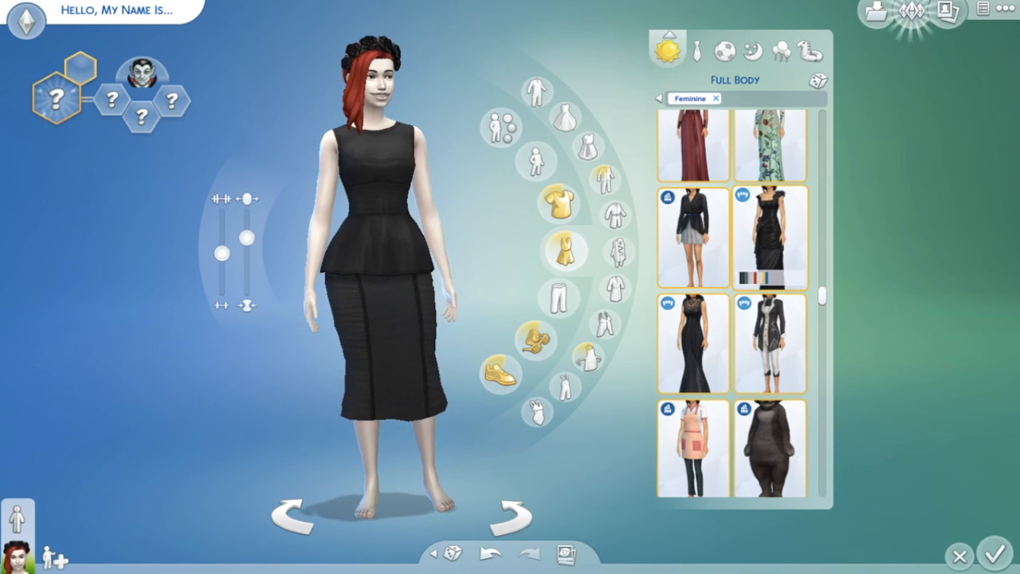
click(693, 343)
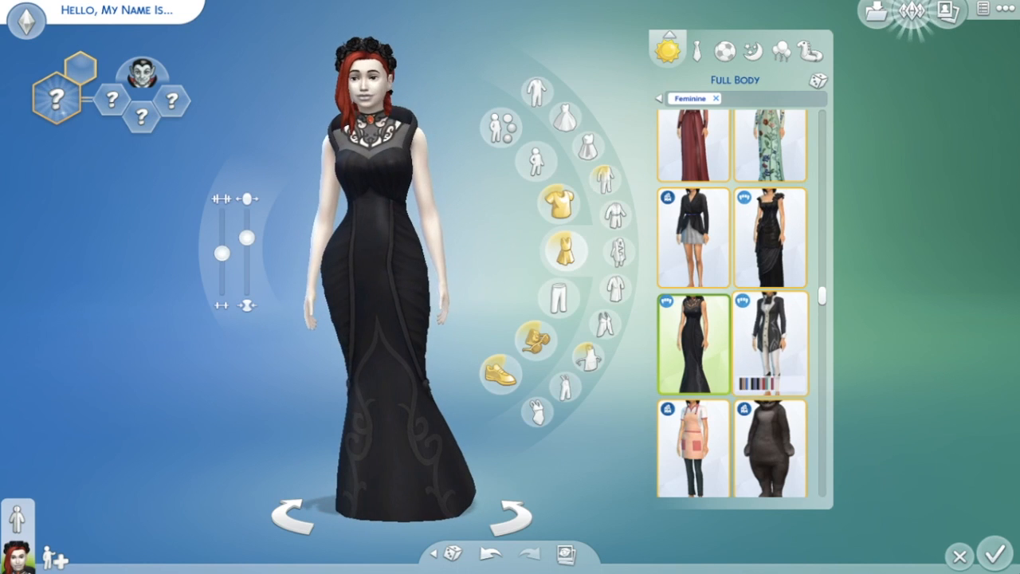
click(770, 239)
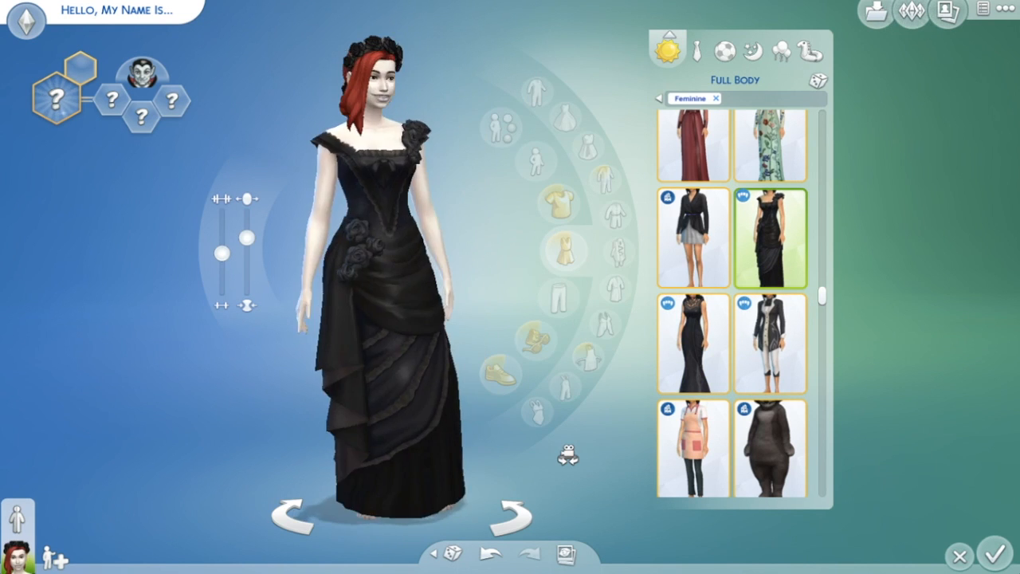
click(693, 343)
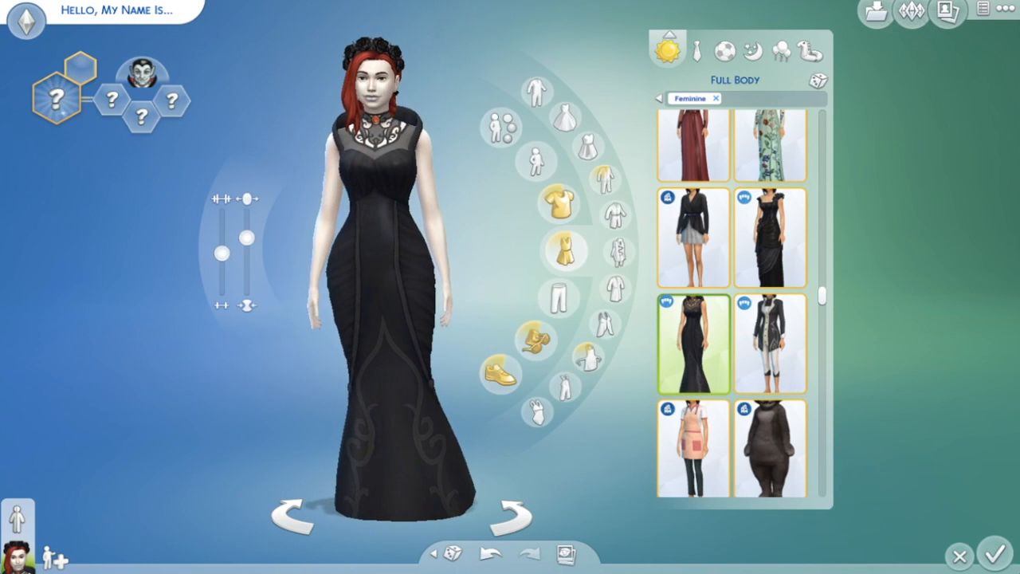
click(500, 372)
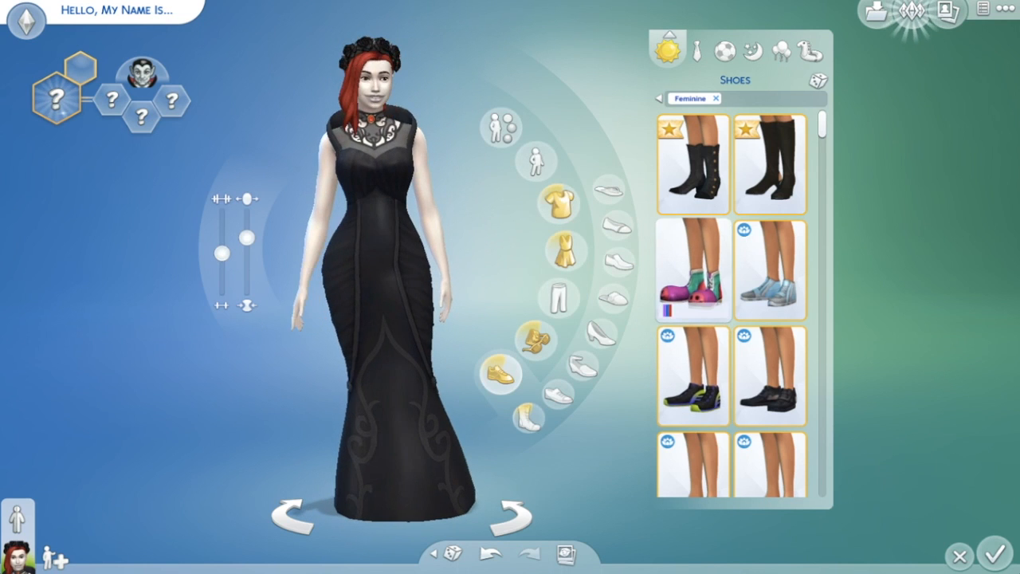
- Add tall black boots and the first ring in red, then rotate the Sim to inspect the outfit
click(768, 169)
mouse_move(536, 339)
click(532, 310)
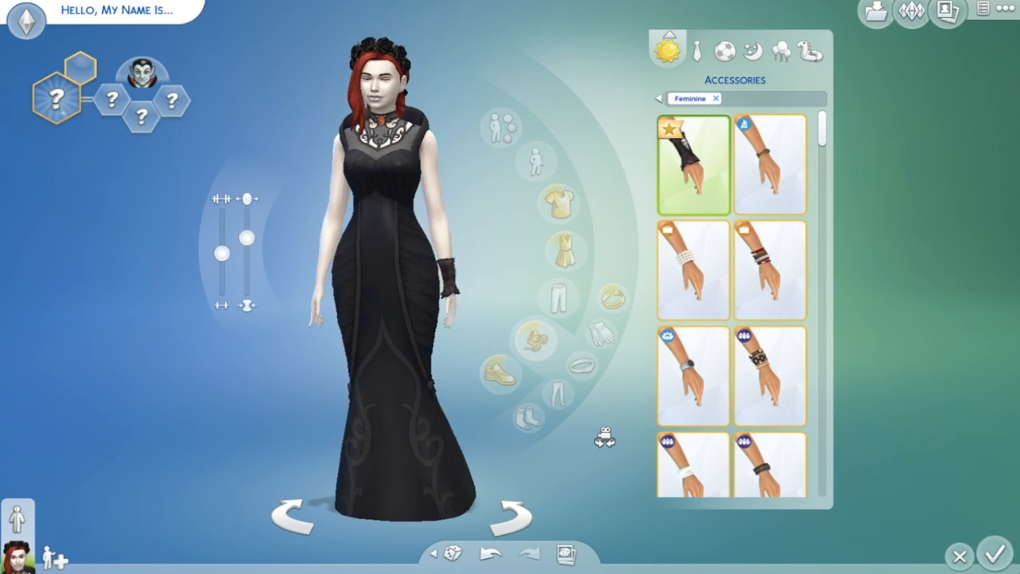
scroll(718, 239, down, 3)
scroll(770, 247, down, 8)
scroll(770, 247, up, 10)
scroll(734, 303, down, 10)
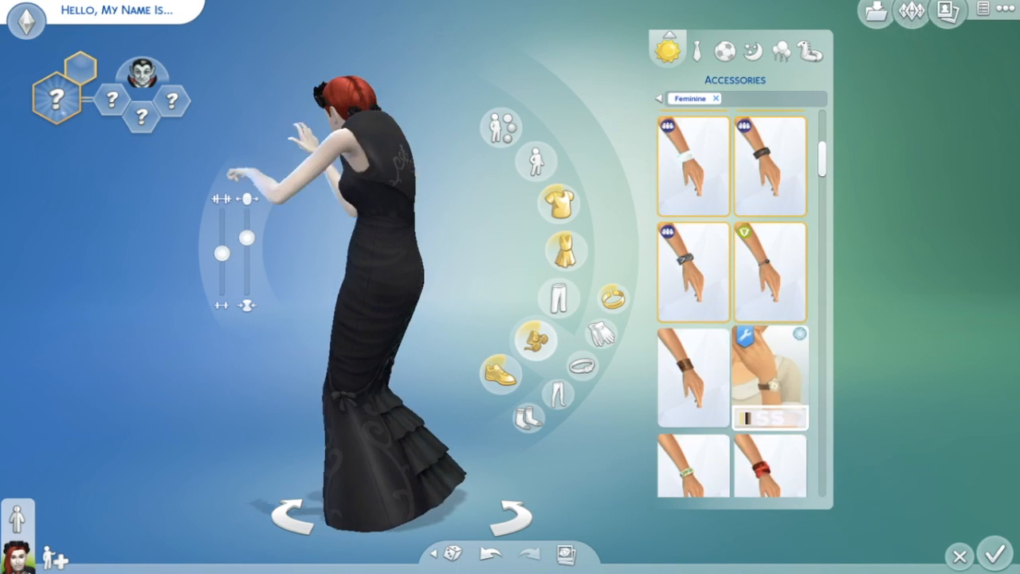
scroll(733, 303, down, 6)
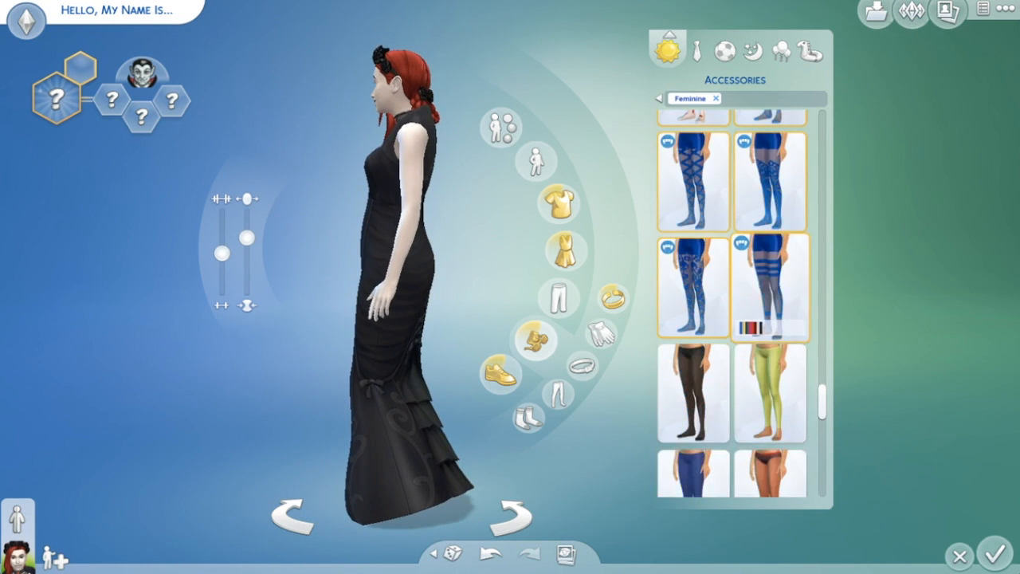
click(583, 365)
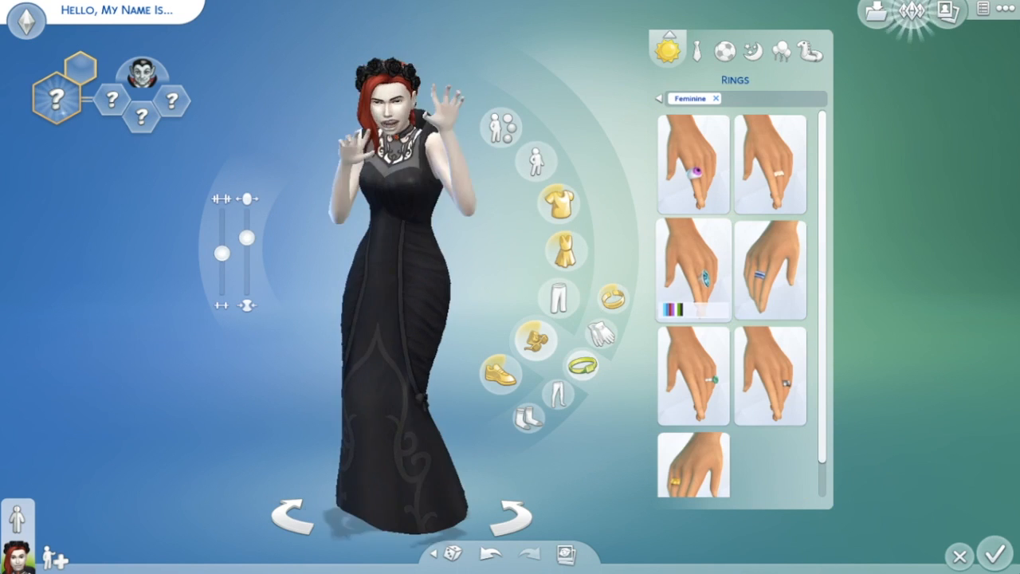
click(727, 226)
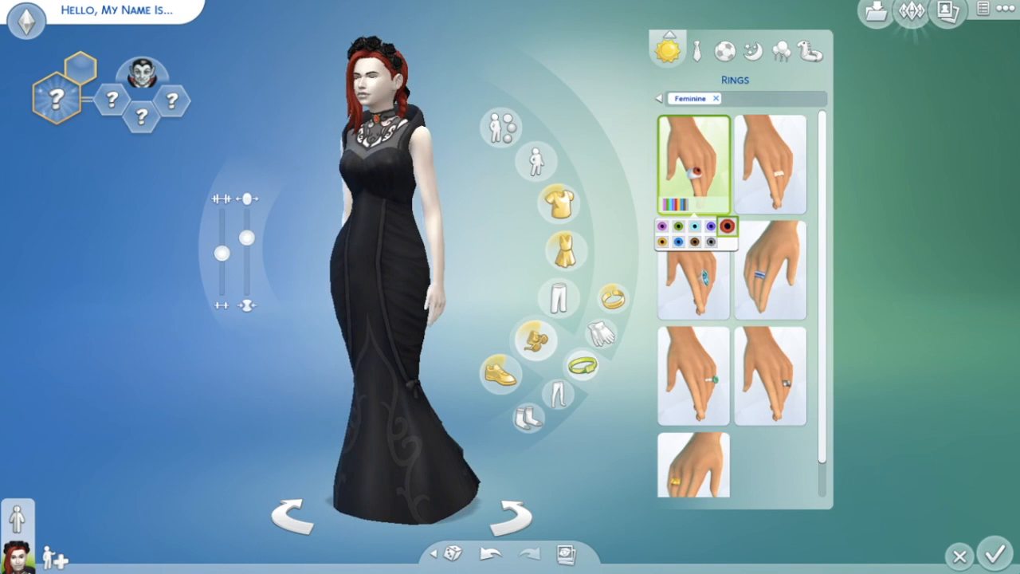
drag(571, 442, 572, 441)
click(112, 101)
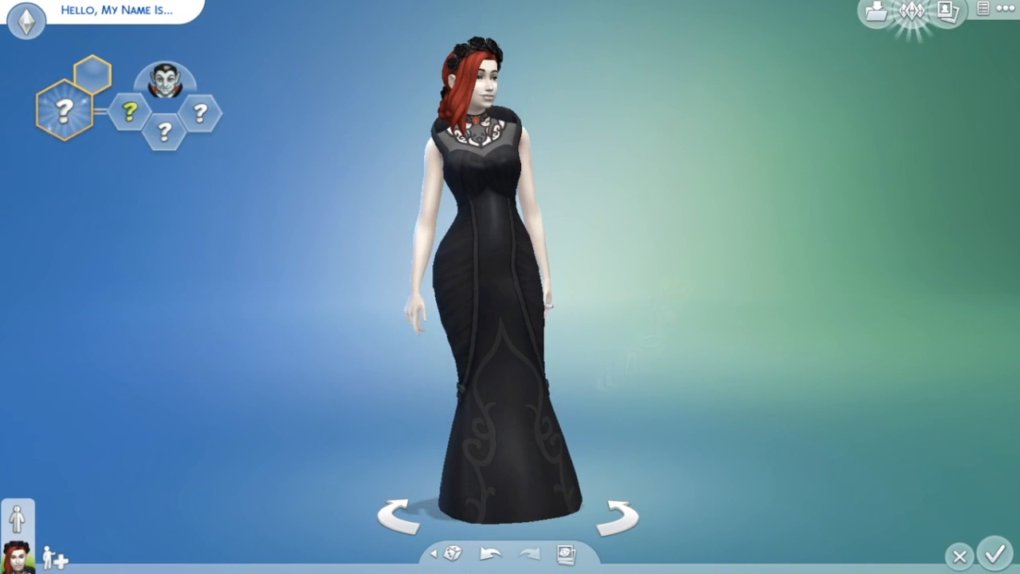
- Browse trait categories, then choose the Family > Vampire Family aspiration
click(164, 199)
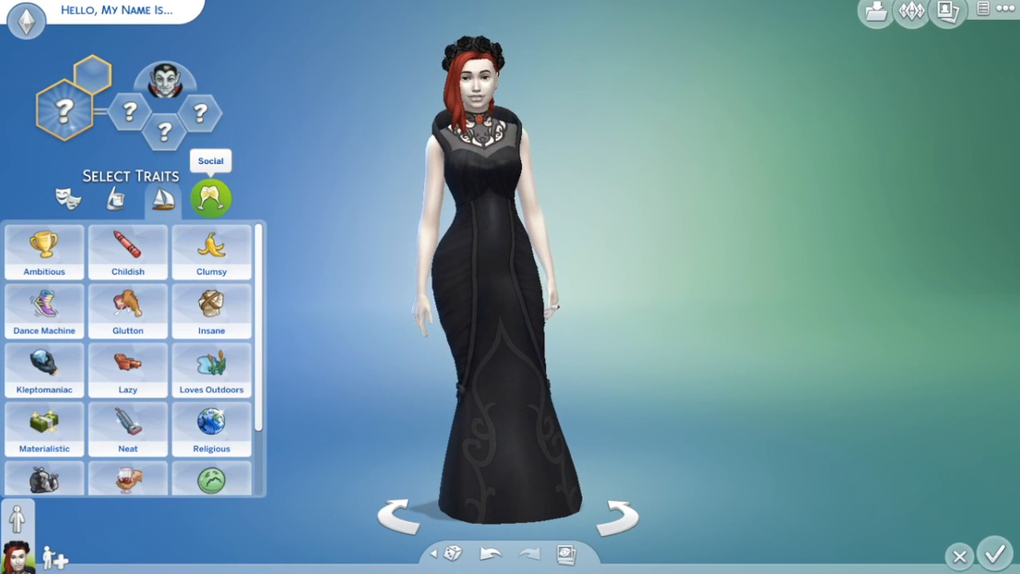
click(211, 199)
click(163, 200)
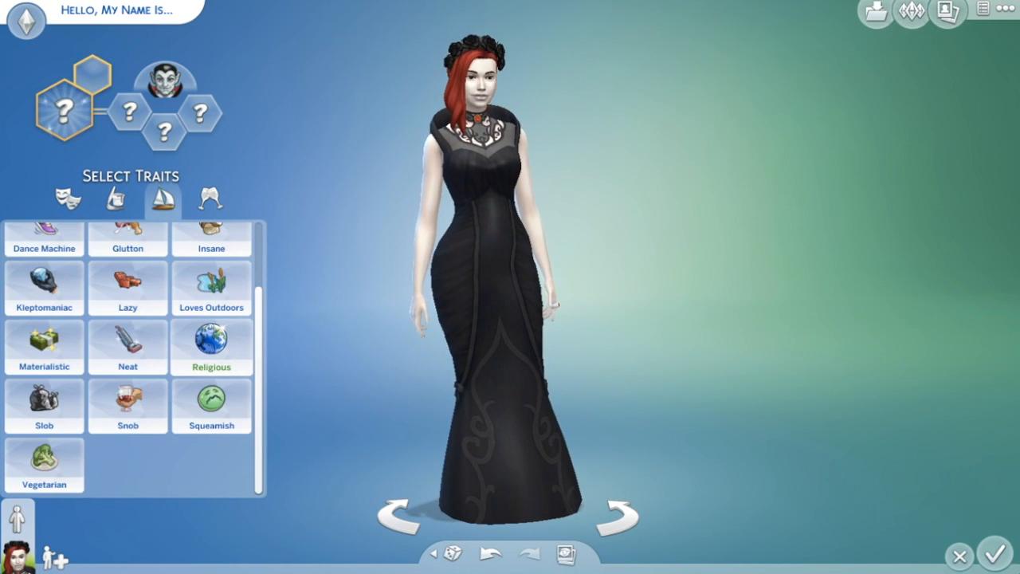
click(116, 199)
click(67, 200)
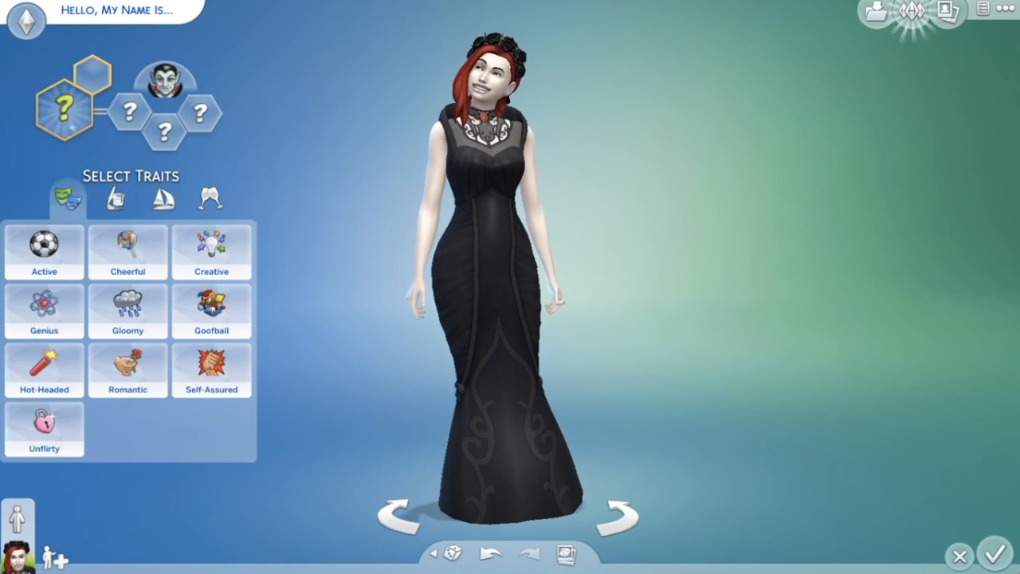
click(65, 111)
click(47, 360)
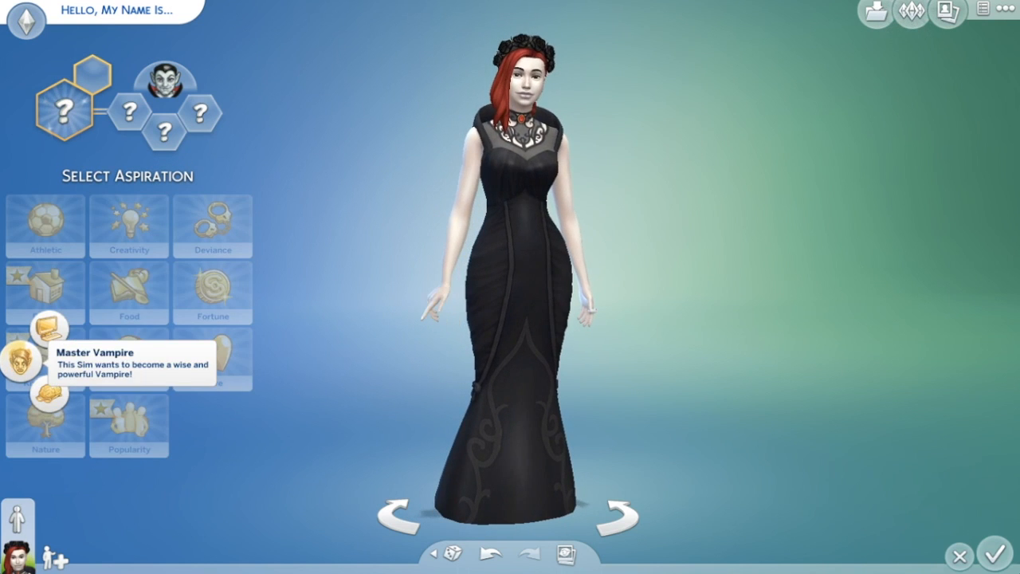
click(48, 293)
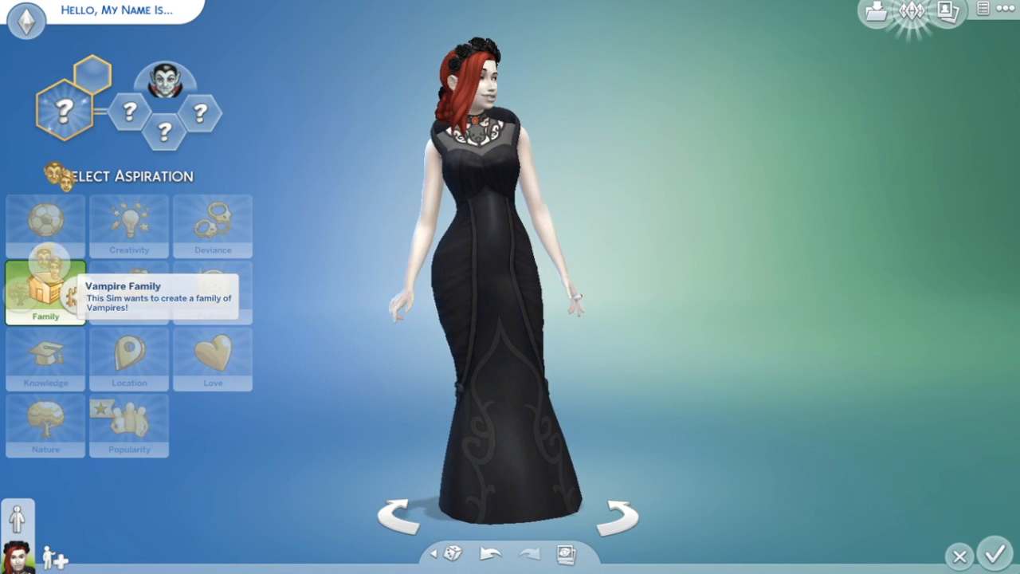
click(51, 263)
- Look through the trait categories, give the Sim the Evil trait and take a screenshot
click(129, 112)
click(116, 200)
click(163, 199)
scroll(211, 333, down, 3)
click(211, 199)
click(163, 199)
scroll(211, 335, down, 3)
click(115, 199)
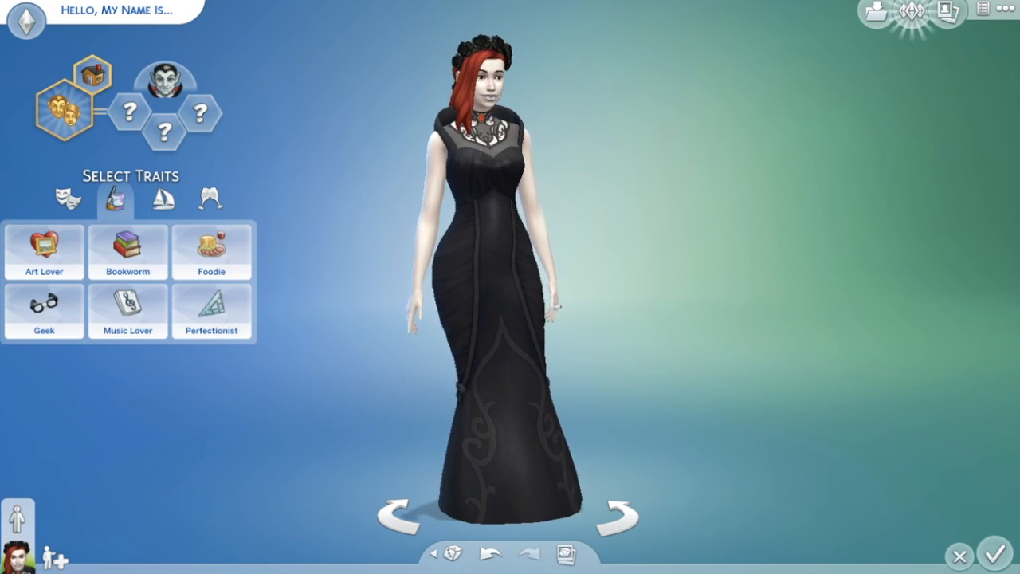
click(67, 200)
mouse_move(128, 307)
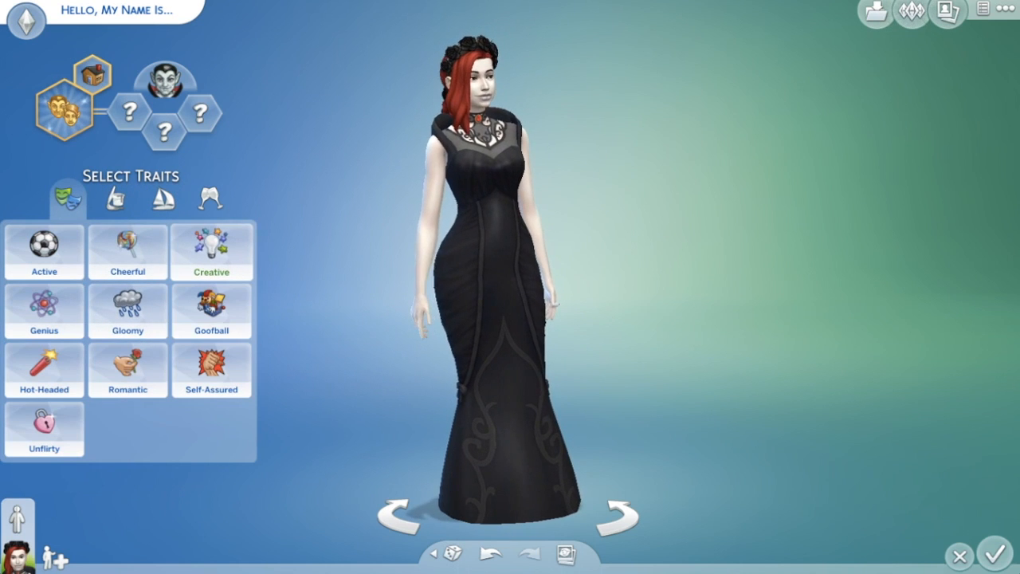
click(211, 199)
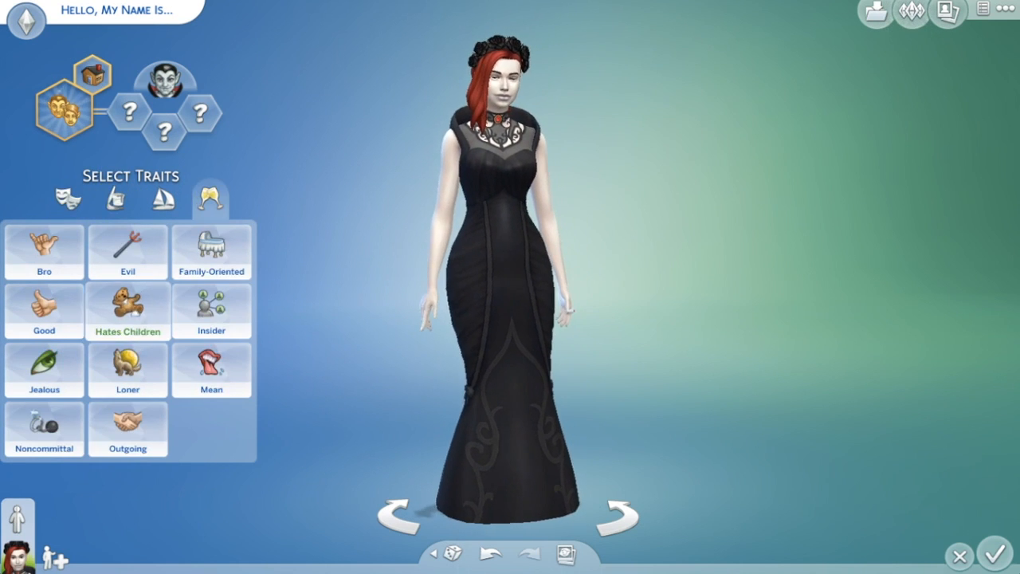
click(127, 251)
key(c)
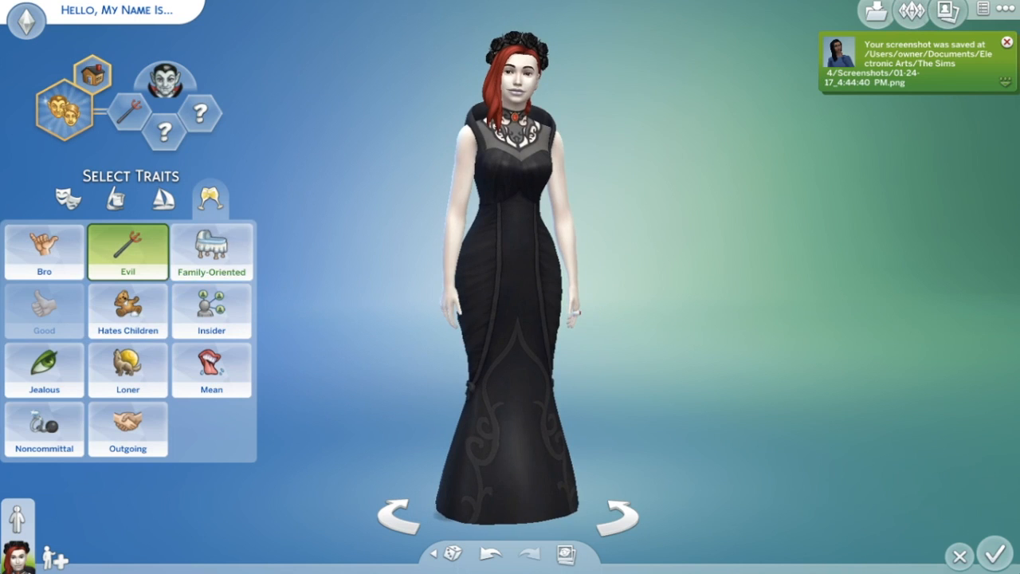
- Try and remove the Family-Oriented, Mean and Materialistic traits, then take another screenshot
click(211, 251)
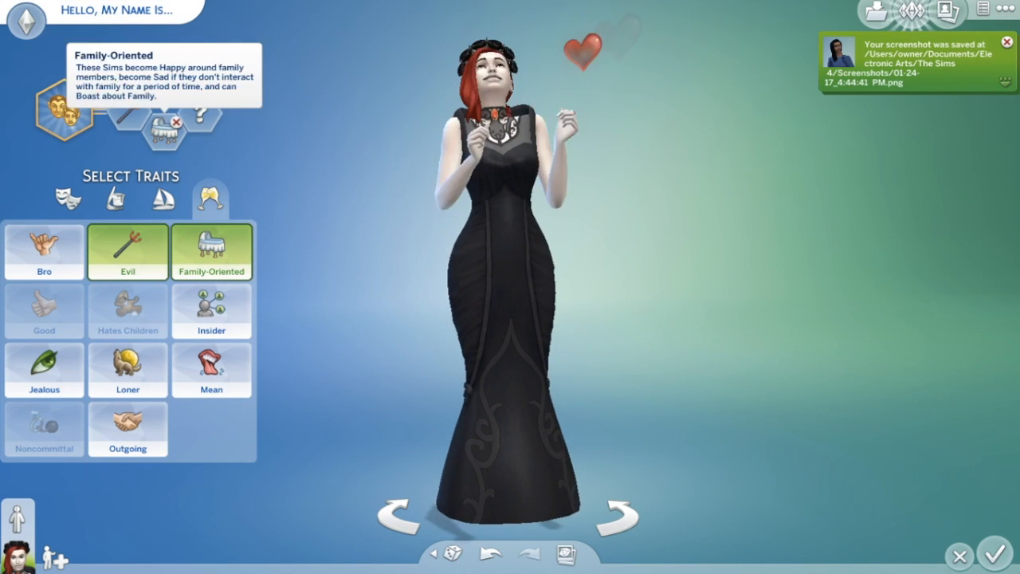
click(211, 251)
click(211, 369)
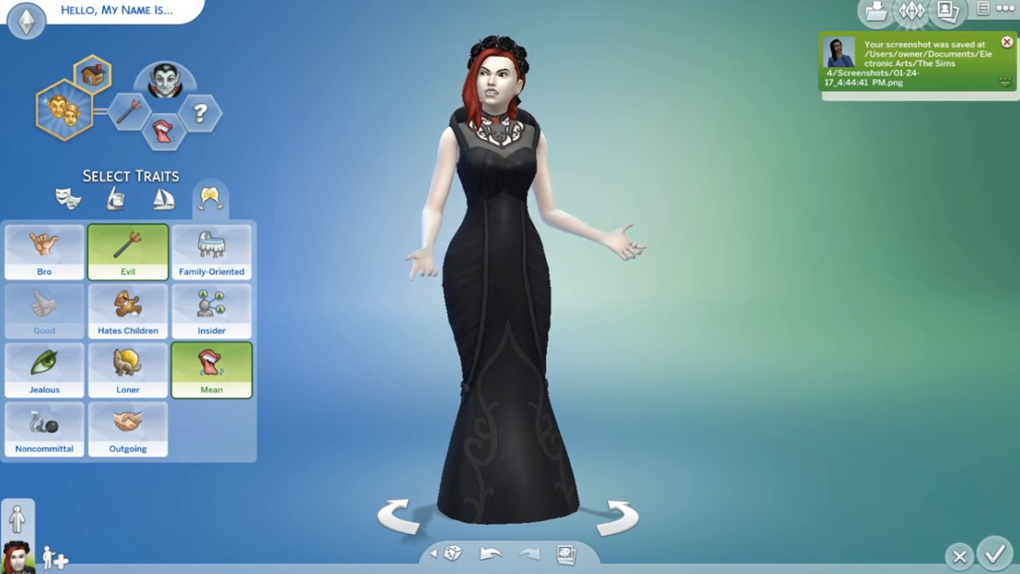
click(211, 369)
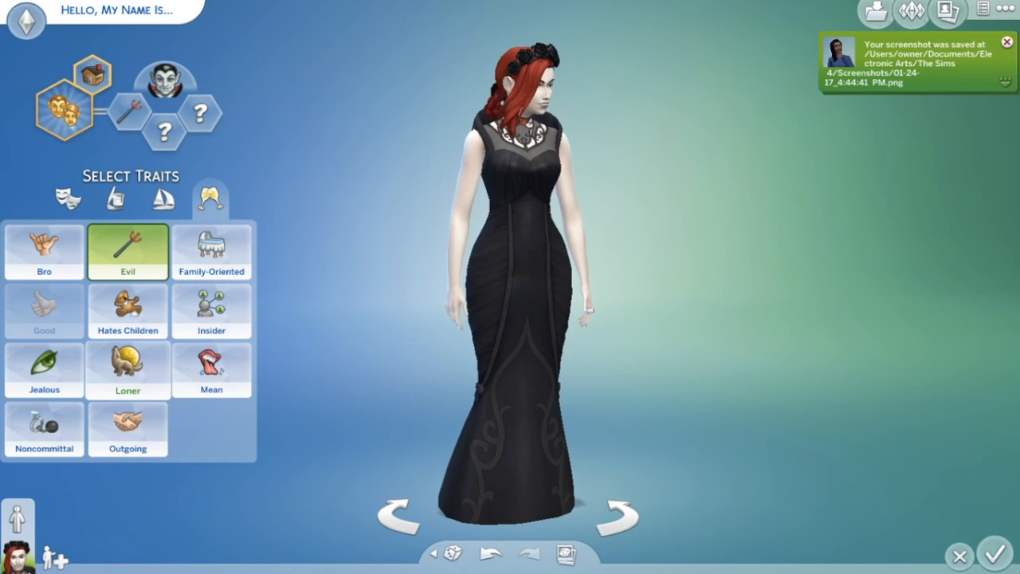
click(164, 197)
scroll(211, 311, down, 2)
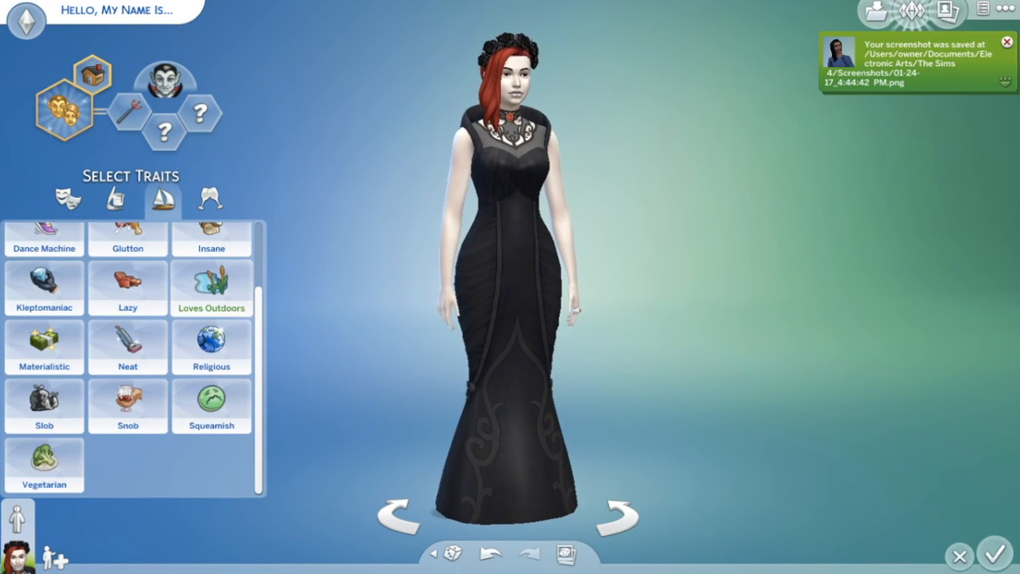
click(43, 344)
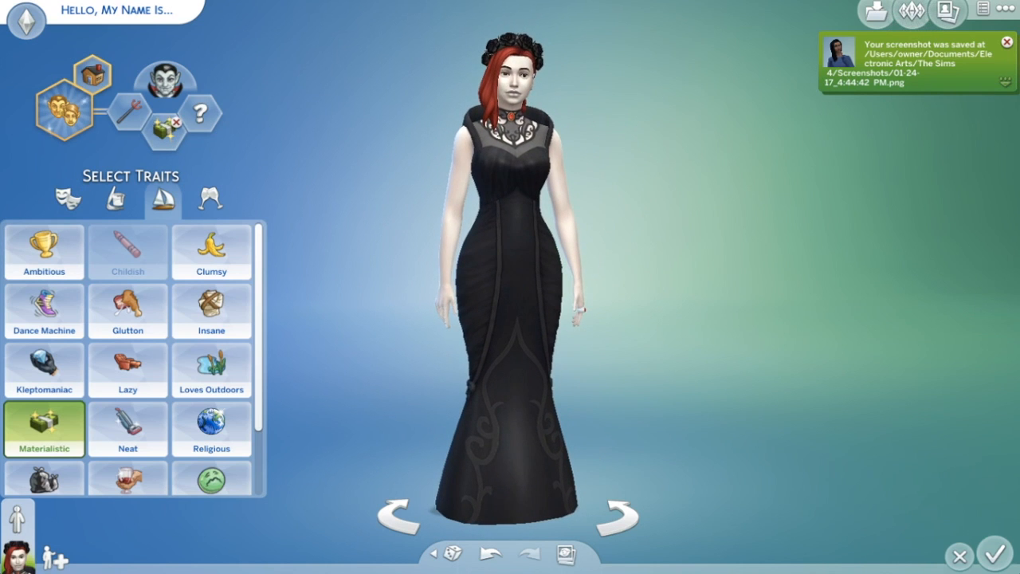
click(164, 132)
key(c)
- Add the Romantic and Family-Oriented traits
click(67, 198)
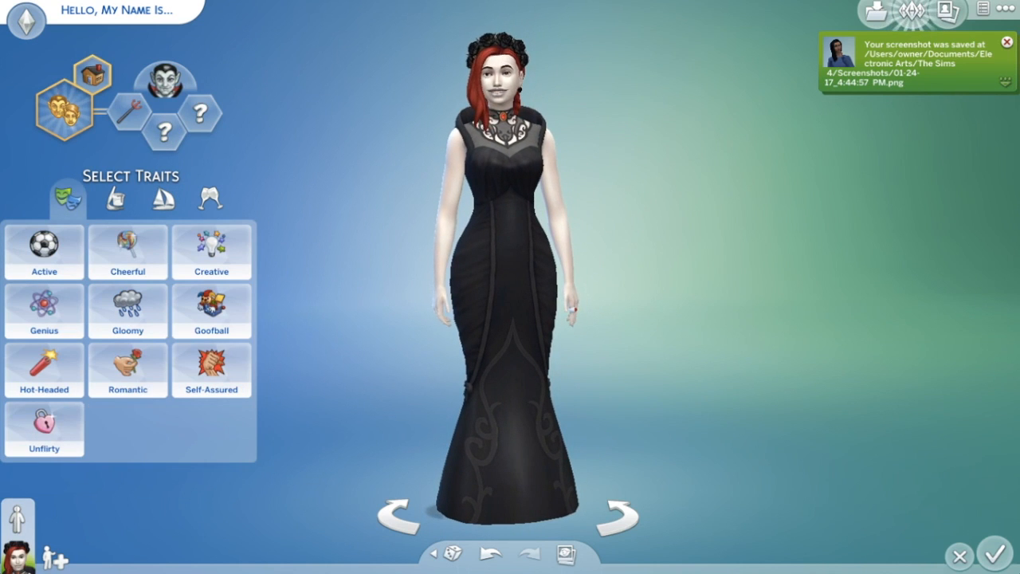
click(128, 366)
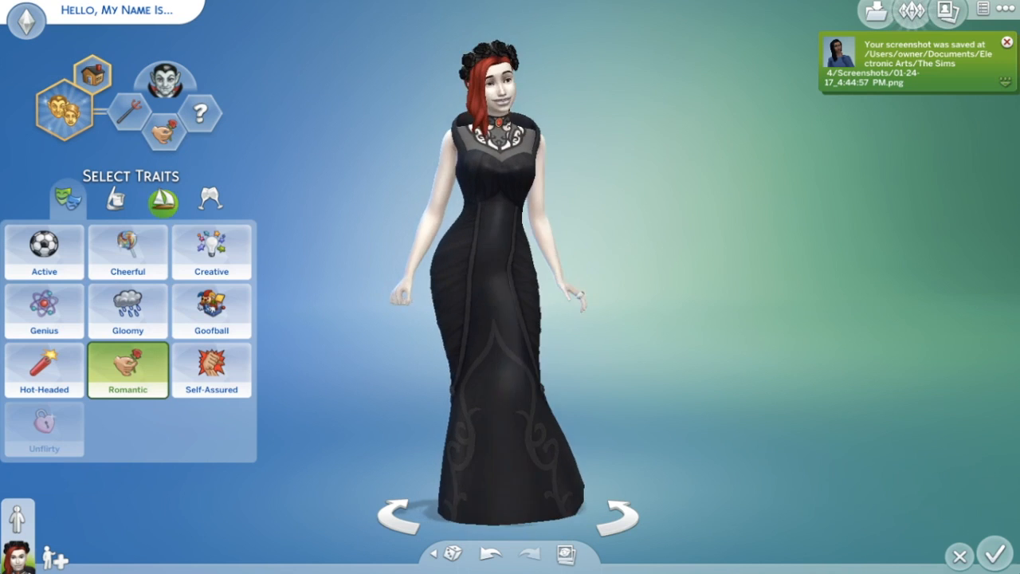
click(209, 199)
click(211, 248)
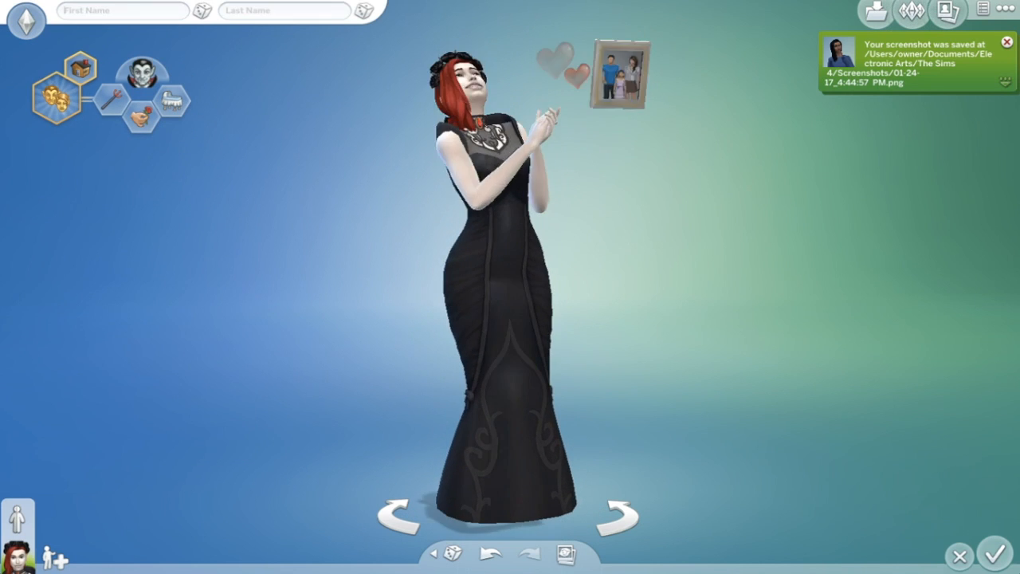
- Randomize the Sim's first name with the dice and open the Save Household dialog
click(202, 10)
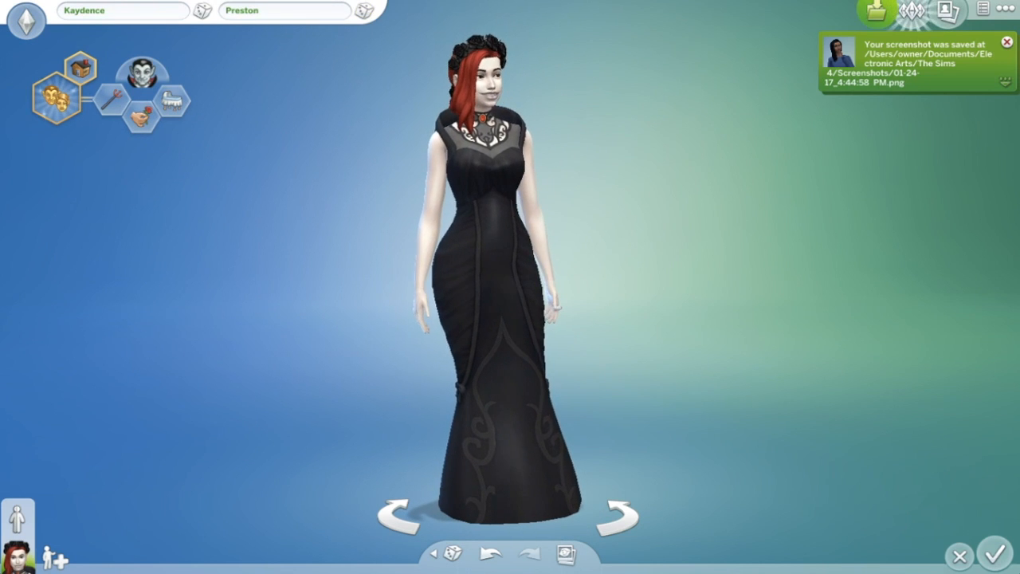
click(876, 11)
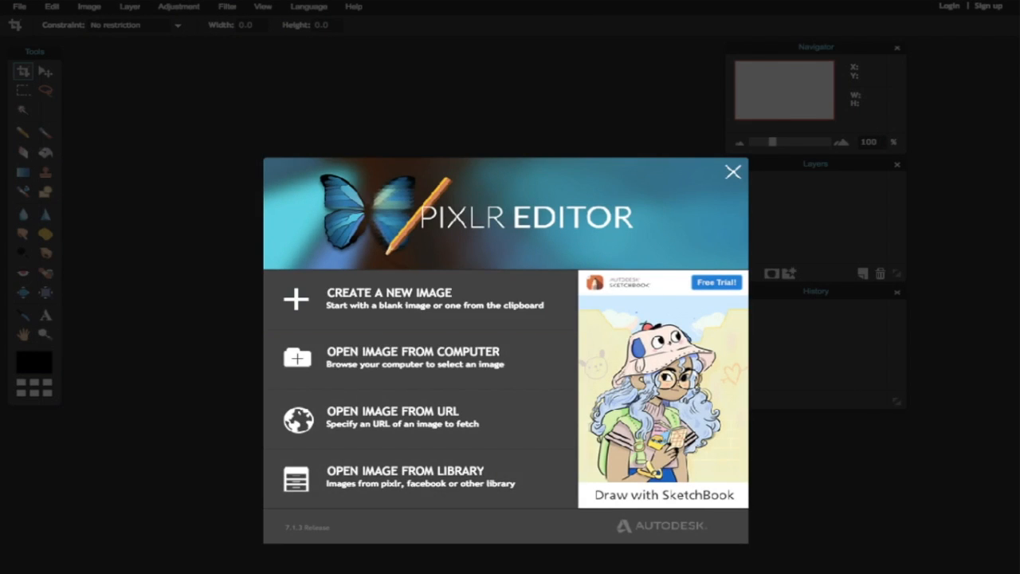
- Create a blank 1280x720 image and drag its canvas window larger
click(382, 294)
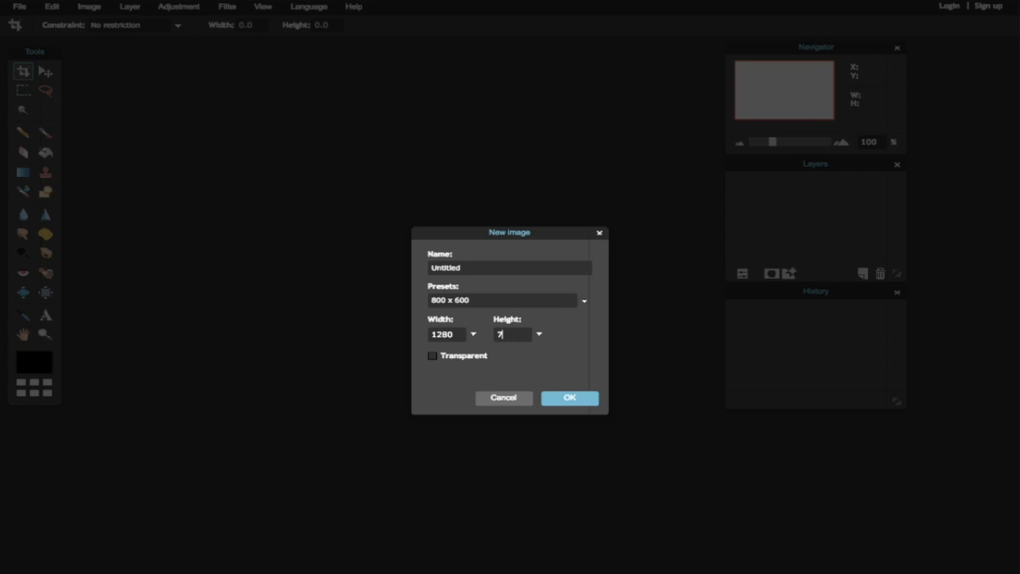
key(Return)
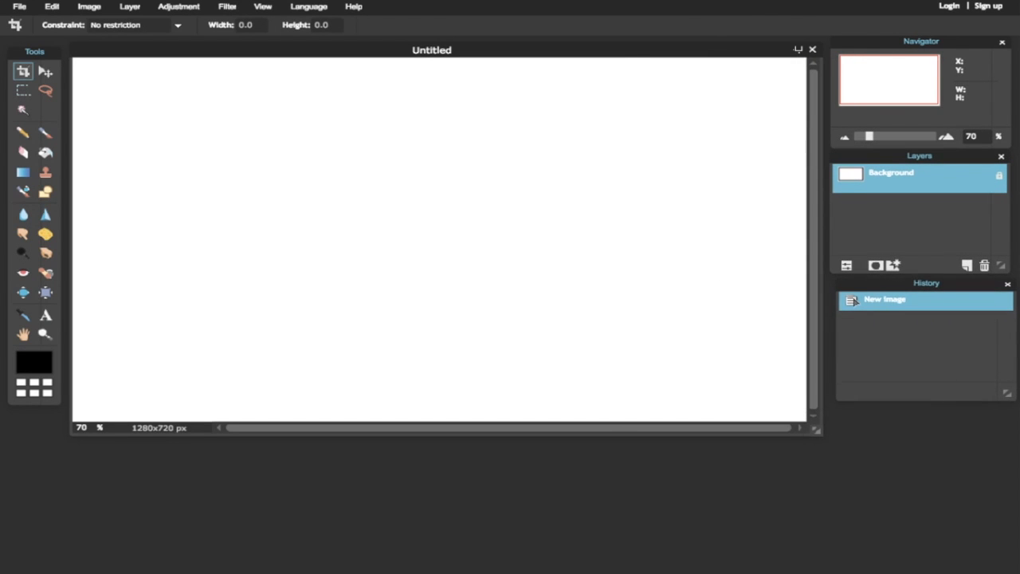
drag(820, 431, 848, 444)
mouse_move(701, 49)
mouse_down()
mouse_move(687, 46)
mouse_move(707, 46)
mouse_up()
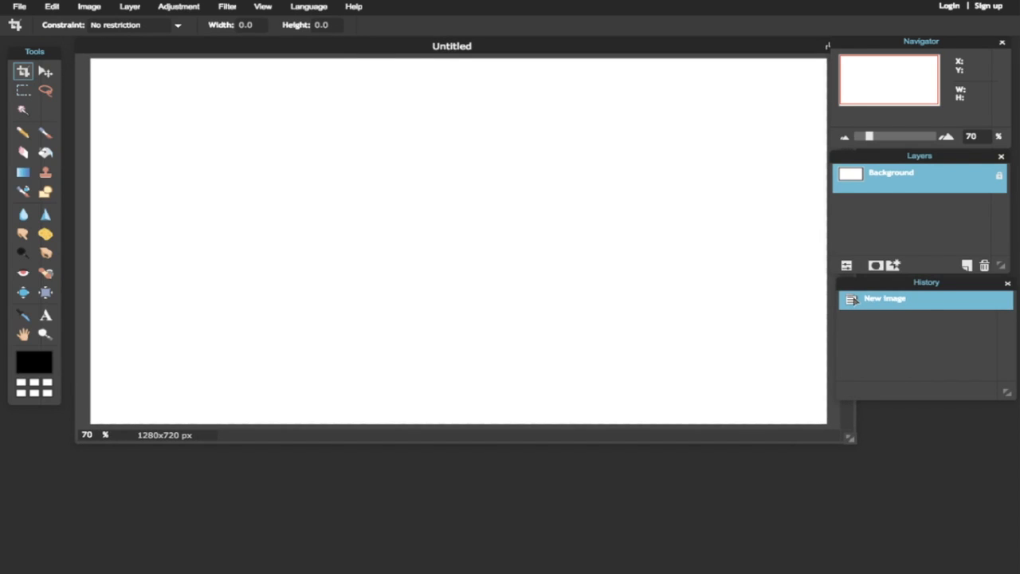
- Paste the copied gowned-Sim screenshot onto the blank 1280x720 canvas as Layer 1
click(130, 7)
click(130, 7)
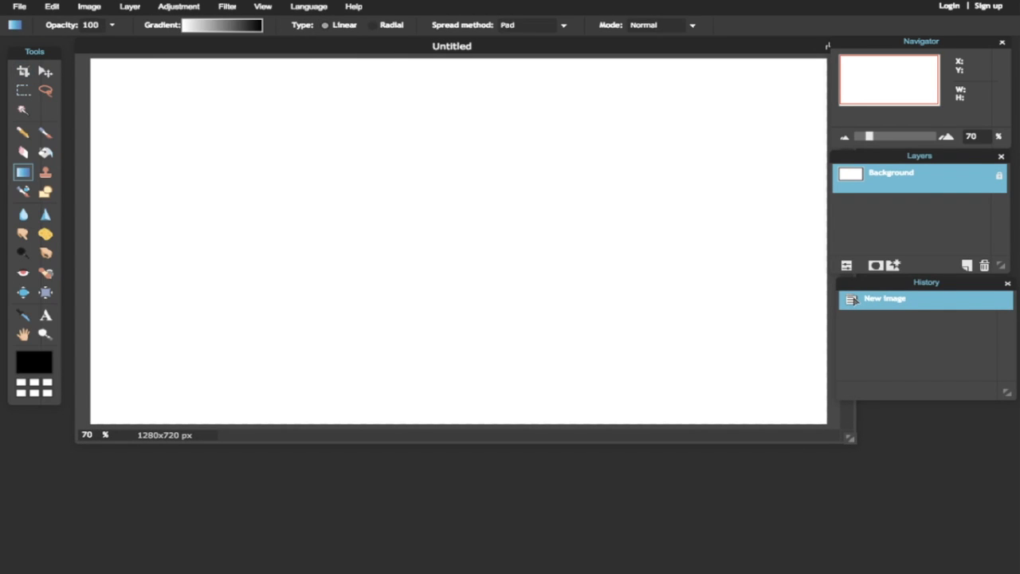
click(223, 25)
click(397, 80)
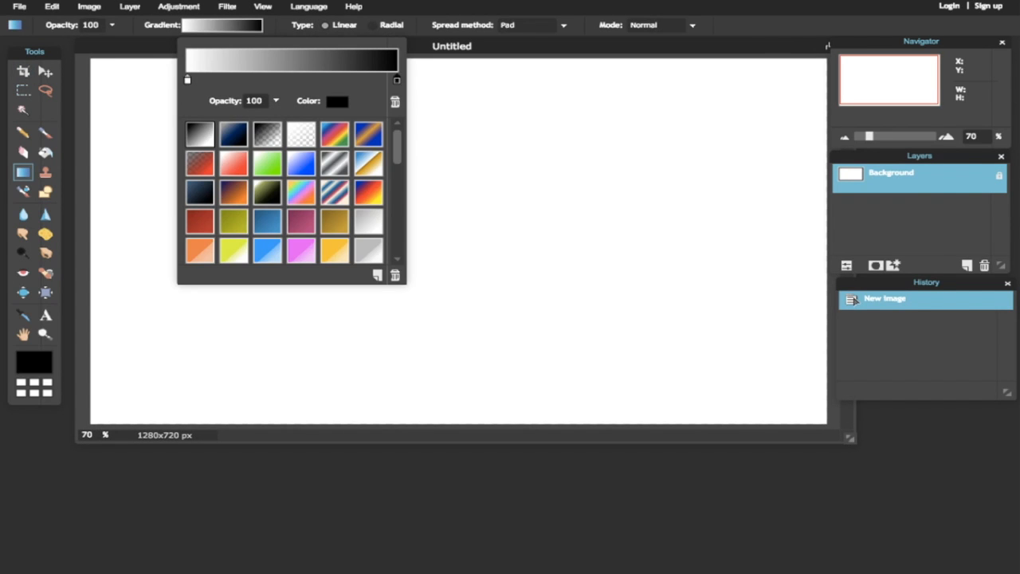
click(187, 80)
click(130, 6)
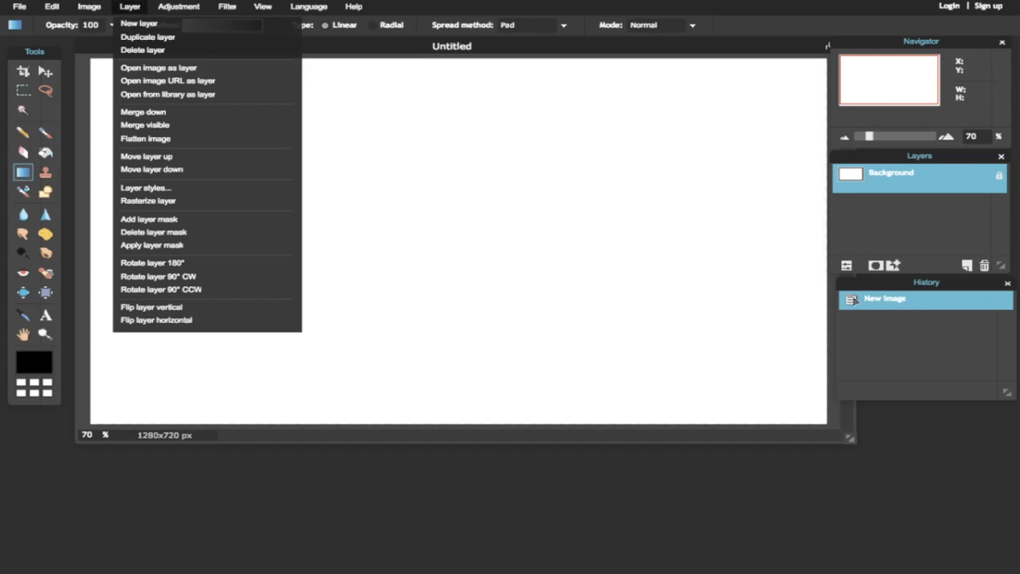
click(159, 69)
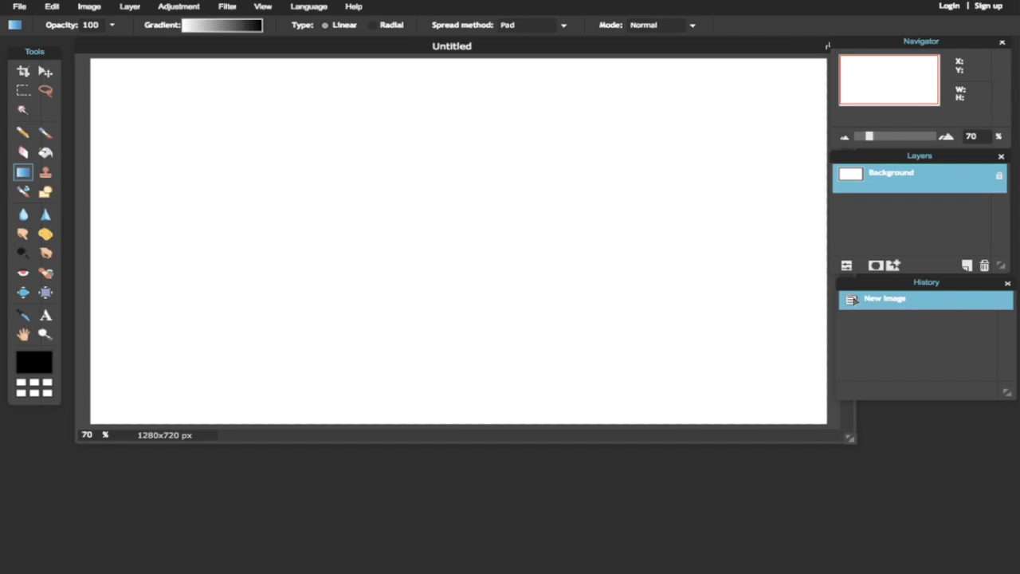
key(ctrl+v)
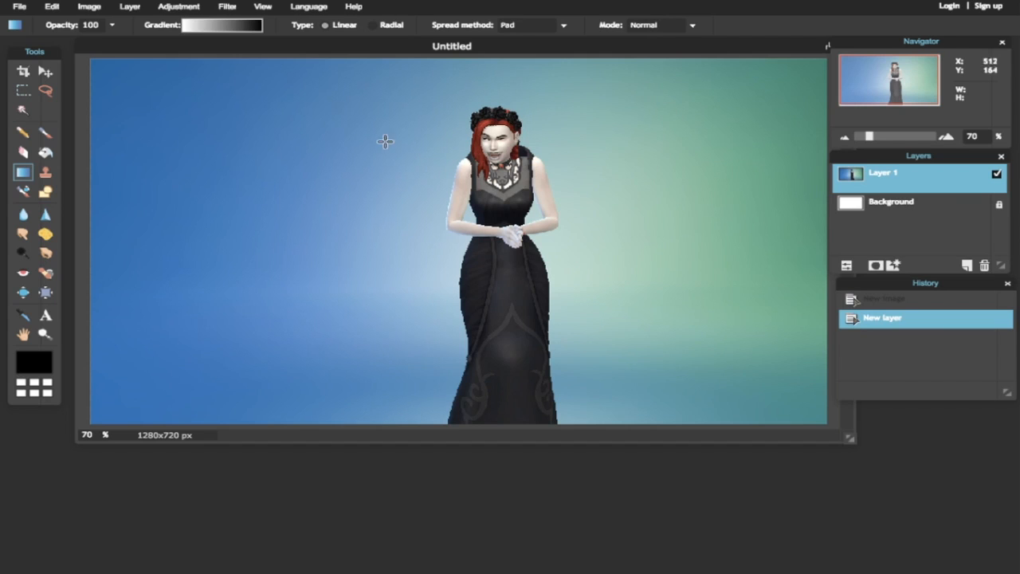
- Add the second Sim screenshot as Layer 2 and Magic Wand-select the blue backdrop on the left
click(130, 7)
click(158, 69)
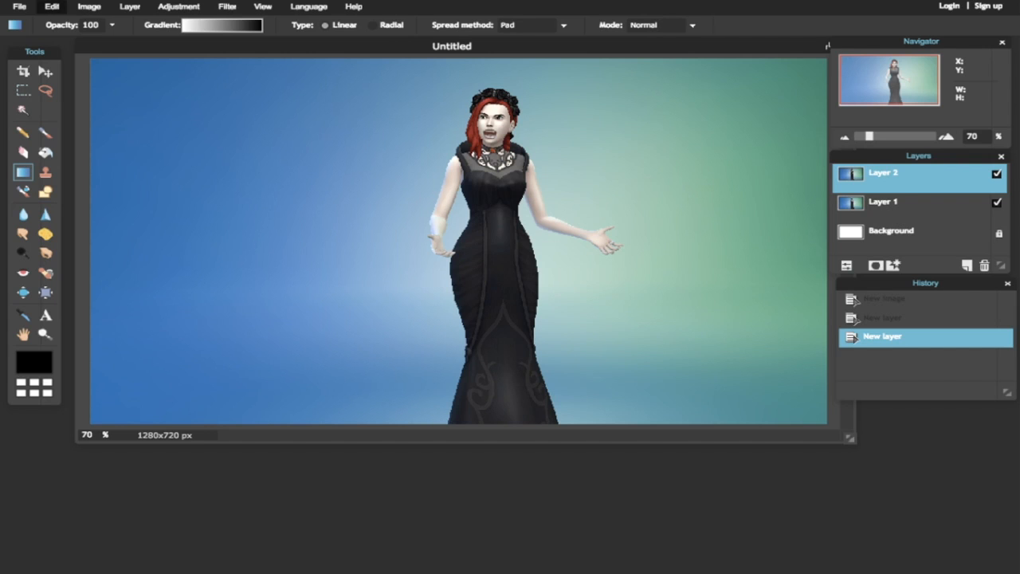
click(23, 110)
click(296, 142)
click(417, 175)
shift+click(261, 199)
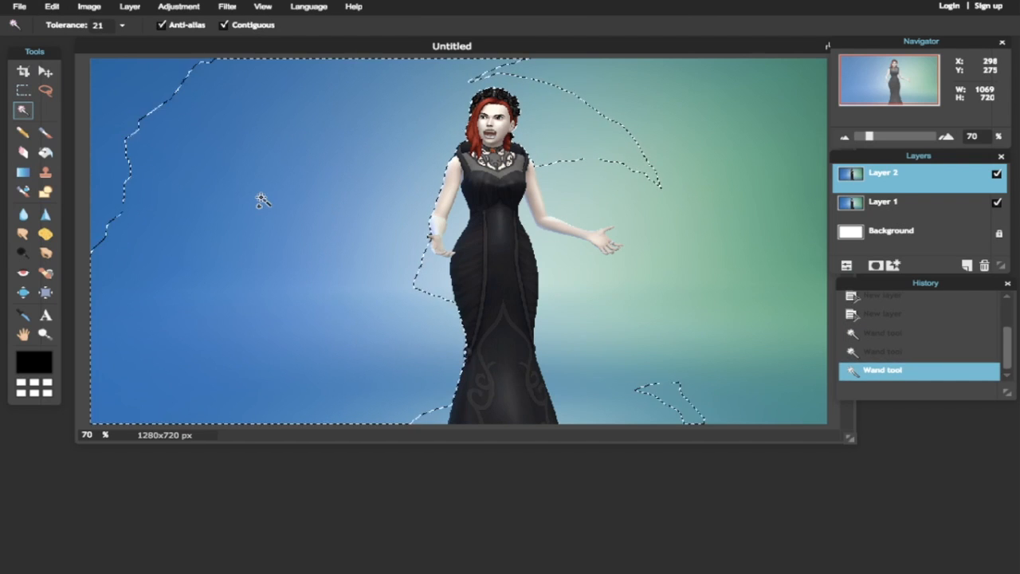
shift+click(116, 140)
shift+click(459, 226)
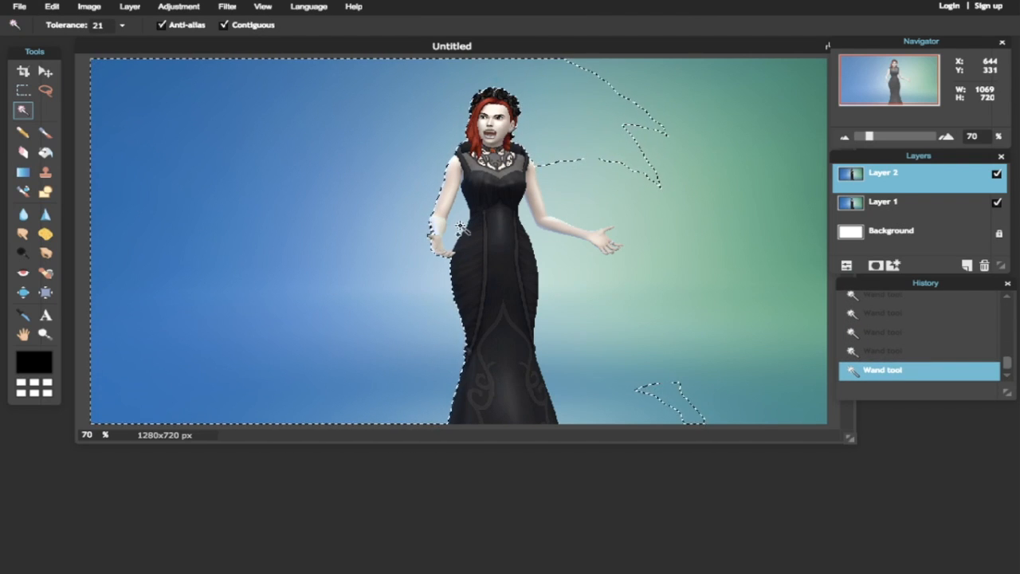
- Extend the selection over the right-side and top-right background, then delete it
shift+click(606, 274)
shift+click(633, 364)
shift+click(667, 332)
shift+click(787, 391)
shift+click(804, 247)
shift+click(819, 69)
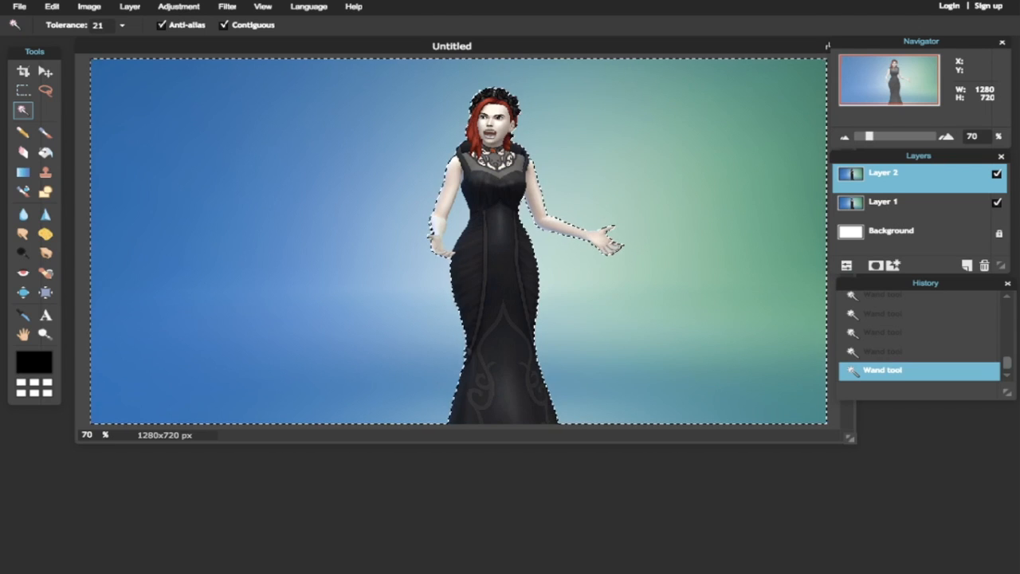
key(Delete)
- Deselect and move the cut-out Sim on Layer 2 to the left
key(v)
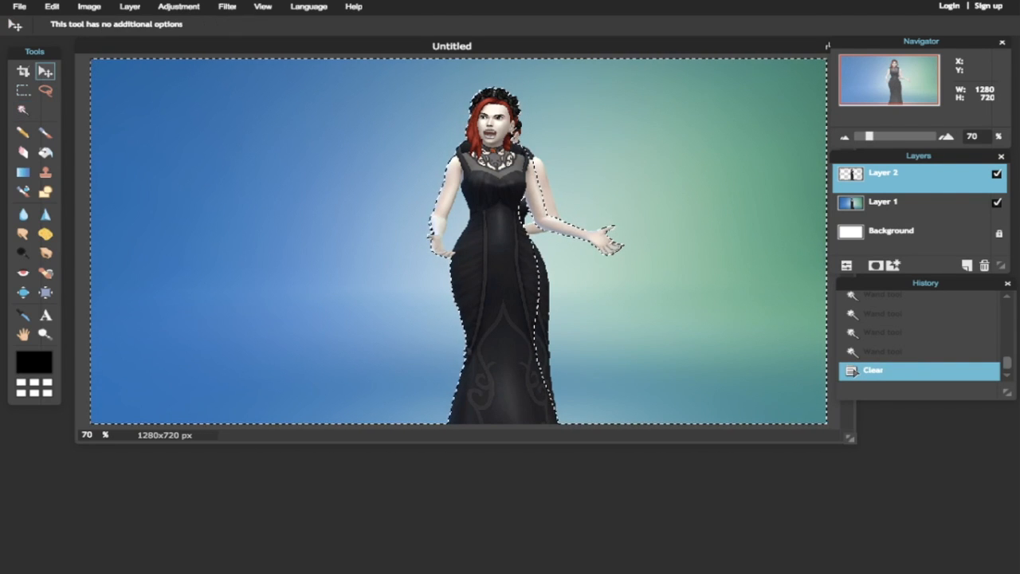
click(22, 110)
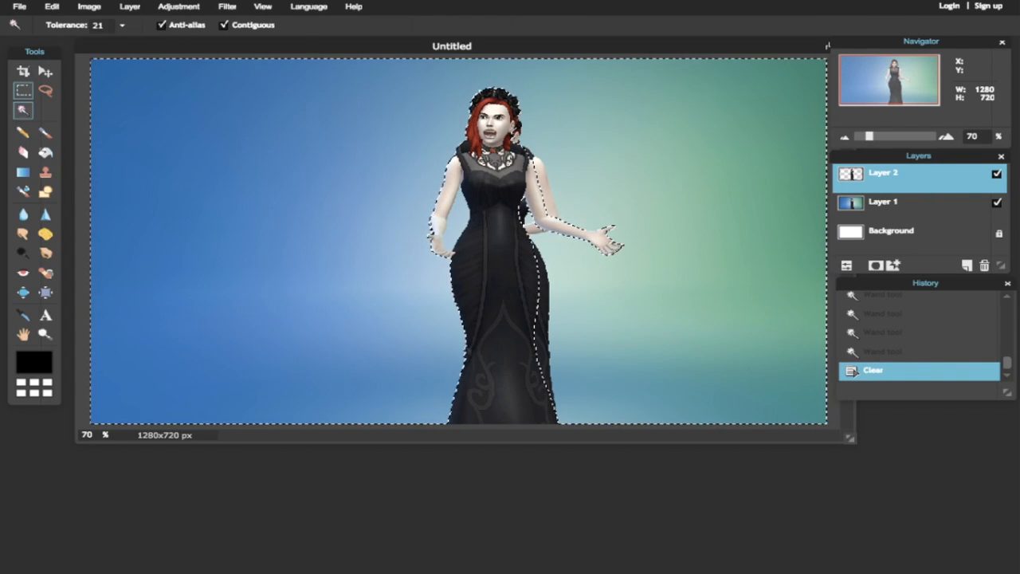
click(23, 90)
key(ctrl+d)
key(v)
mouse_move(534, 250)
mouse_down()
mouse_move(364, 244)
mouse_move(204, 165)
mouse_move(295, 239)
mouse_move(239, 255)
mouse_up()
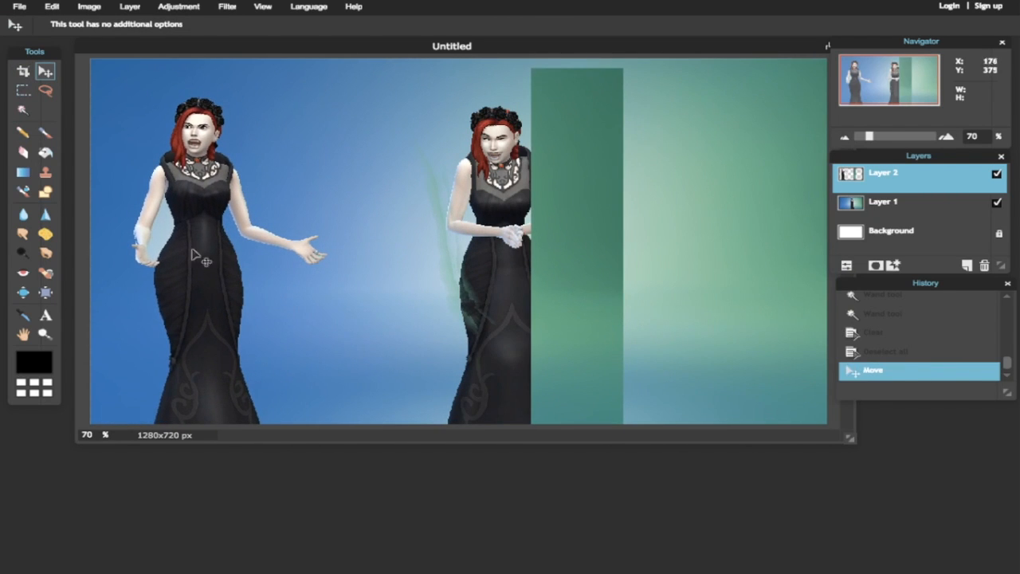
- Erase the leftover green residue with a hard 50 px eraser and clear background from the arm
key(e)
mouse_move(539, 78)
mouse_down()
mouse_move(553, 68)
mouse_move(550, 84)
mouse_up()
click(97, 25)
click(259, 59)
mouse_move(562, 113)
mouse_down()
mouse_move(585, 98)
mouse_move(464, 151)
mouse_move(422, 257)
mouse_move(473, 155)
mouse_move(590, 149)
mouse_move(542, 196)
mouse_move(549, 262)
mouse_move(508, 387)
mouse_move(604, 173)
mouse_move(628, 289)
mouse_move(635, 422)
mouse_up()
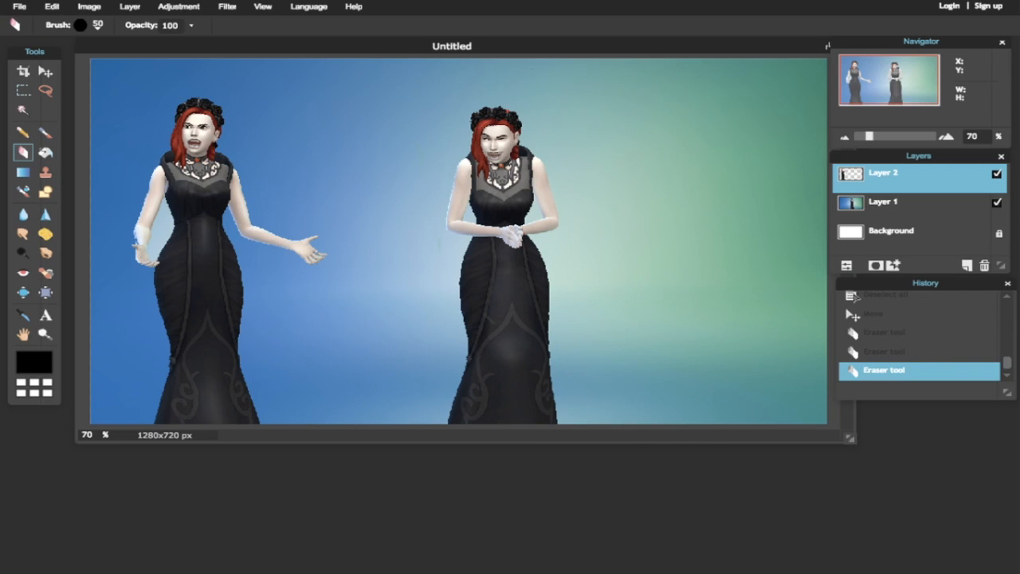
click(22, 109)
click(167, 228)
key(Delete)
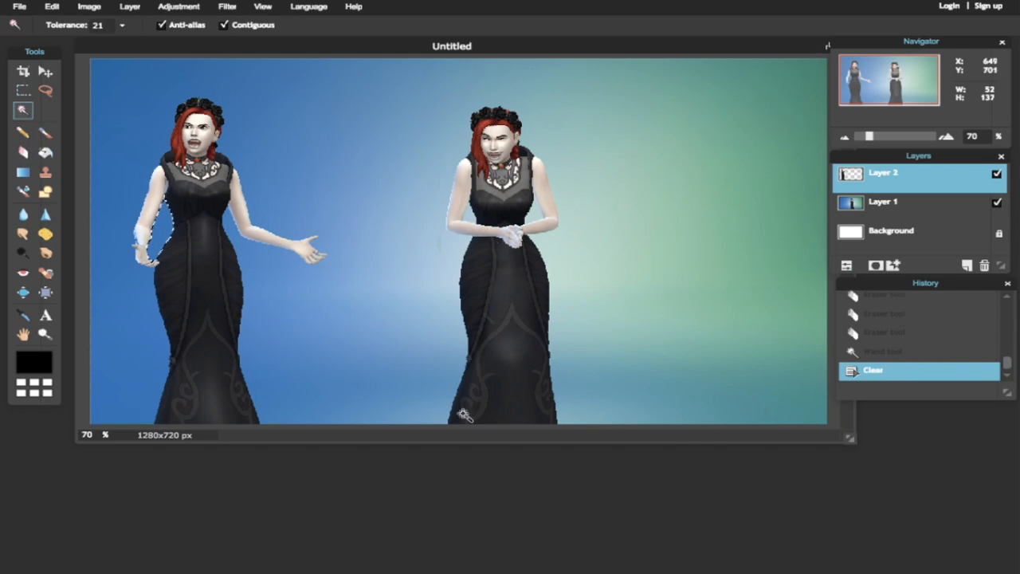
- Select Layer 1, the first screenshot, and delete it
click(883, 202)
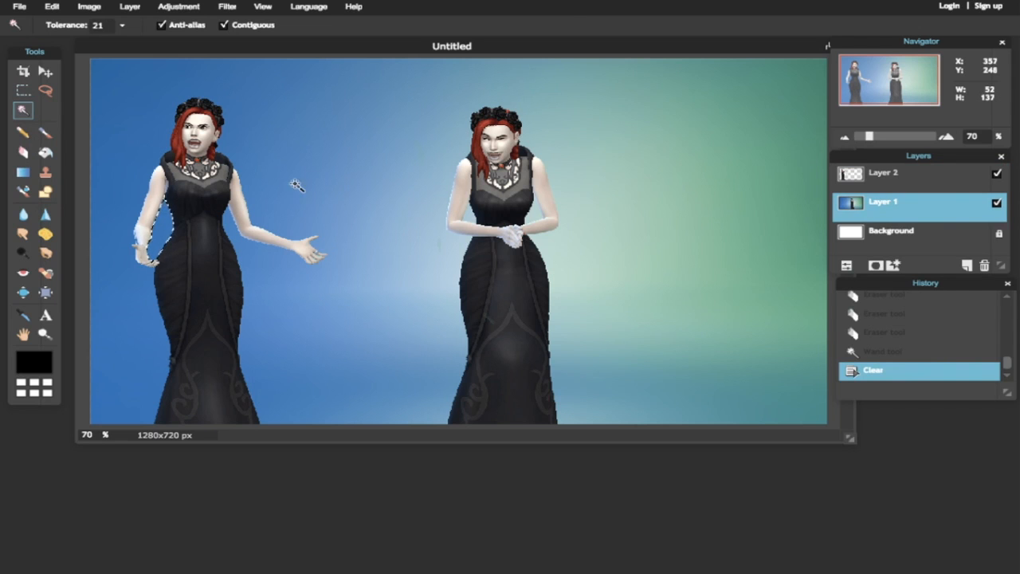
key(m)
key(ctrl+d)
key(v)
drag(504, 256, 398, 254)
key(Delete)
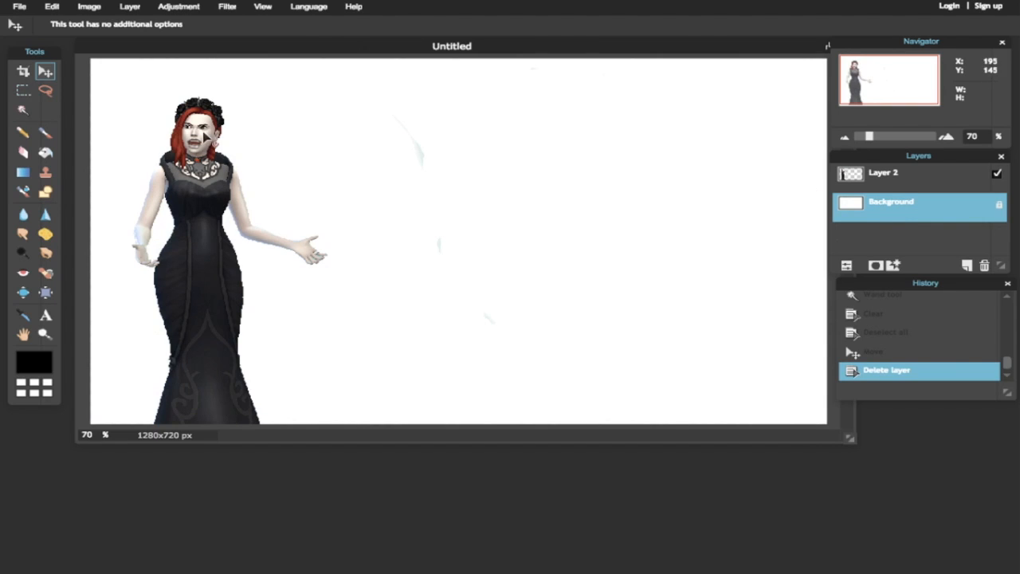
- Fill the Background with a light-red to dark-red gradient, left to right
click(23, 172)
click(221, 25)
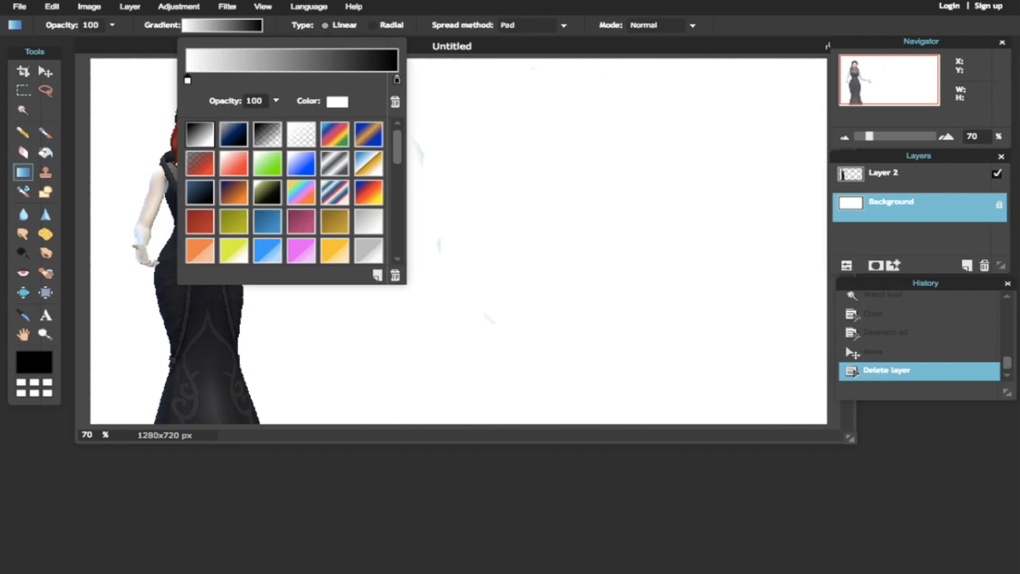
click(338, 102)
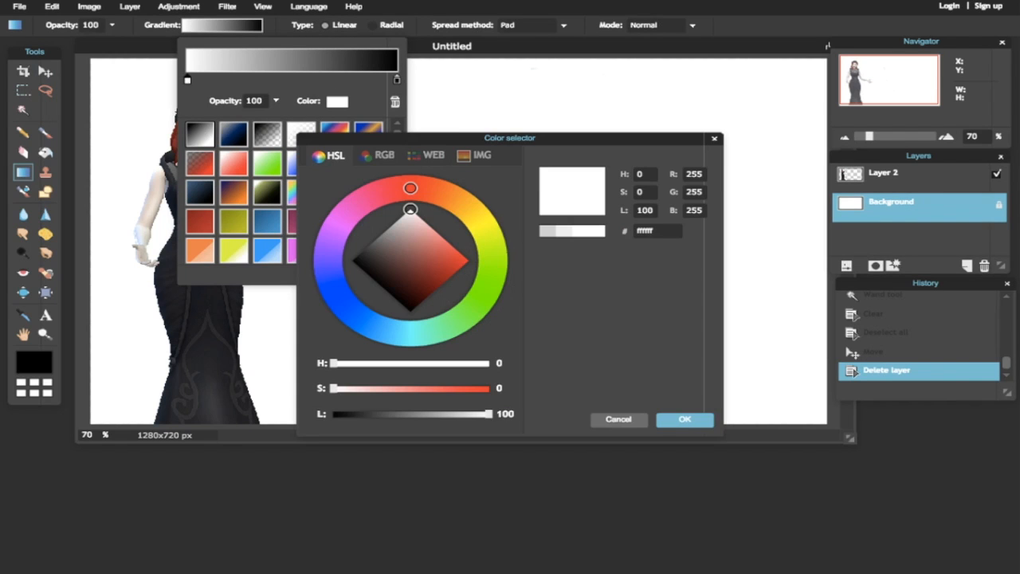
click(451, 246)
click(684, 420)
click(397, 80)
click(338, 102)
mouse_move(448, 268)
mouse_down()
mouse_move(419, 284)
mouse_move(430, 280)
mouse_up()
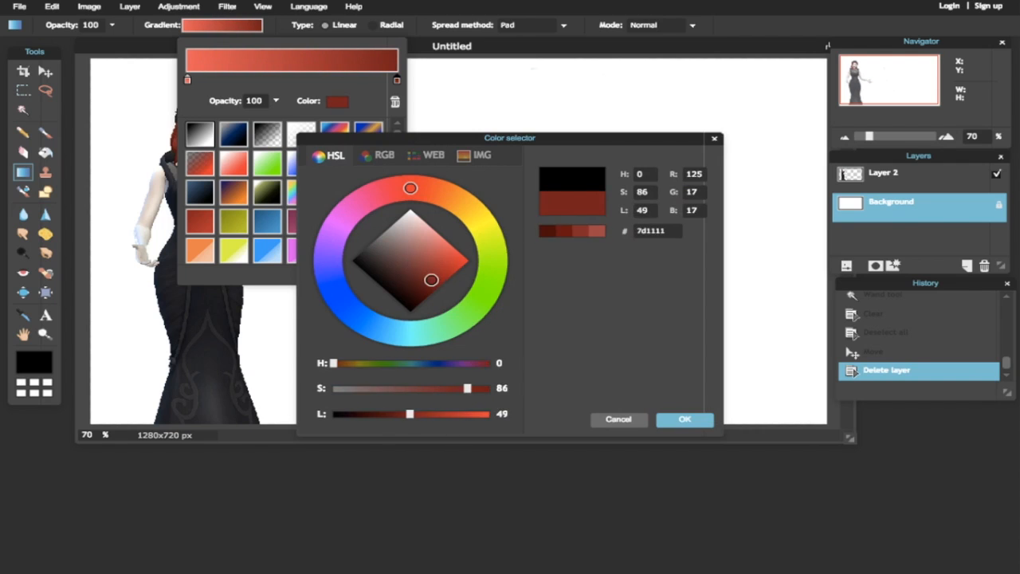
click(685, 420)
click(89, 252)
drag(227, 182, 762, 184)
- Erase the stray specks on Layer 2 over the gradient
click(883, 173)
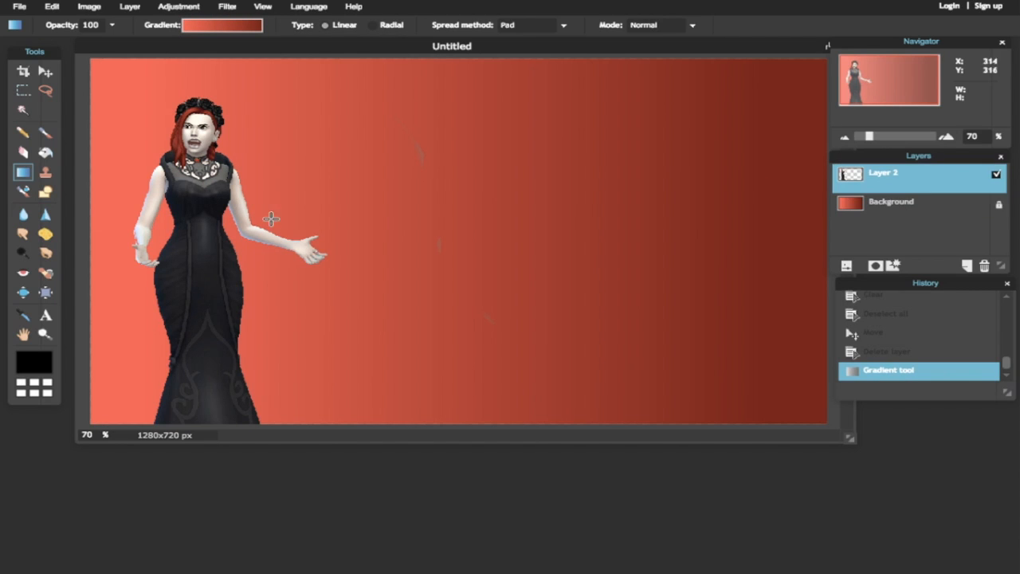
click(23, 152)
mouse_move(419, 162)
mouse_down()
mouse_move(480, 320)
mouse_move(490, 321)
mouse_up()
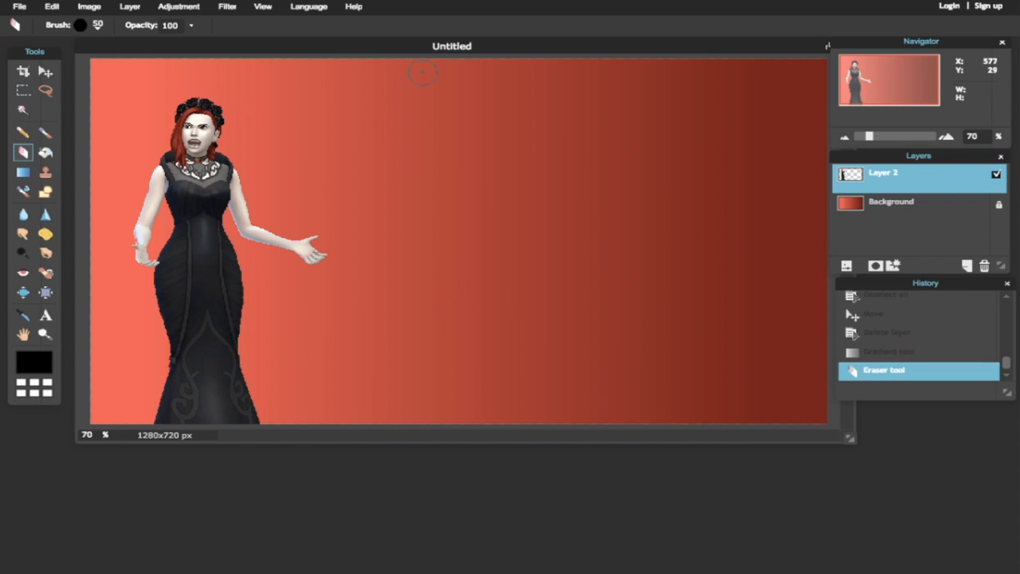
mouse_move(870, 136)
mouse_down()
mouse_move(893, 136)
mouse_move(851, 136)
mouse_move(867, 137)
mouse_up()
- Give the Sim a white outer glow with hardness 10, then delete Layer 2
click(130, 6)
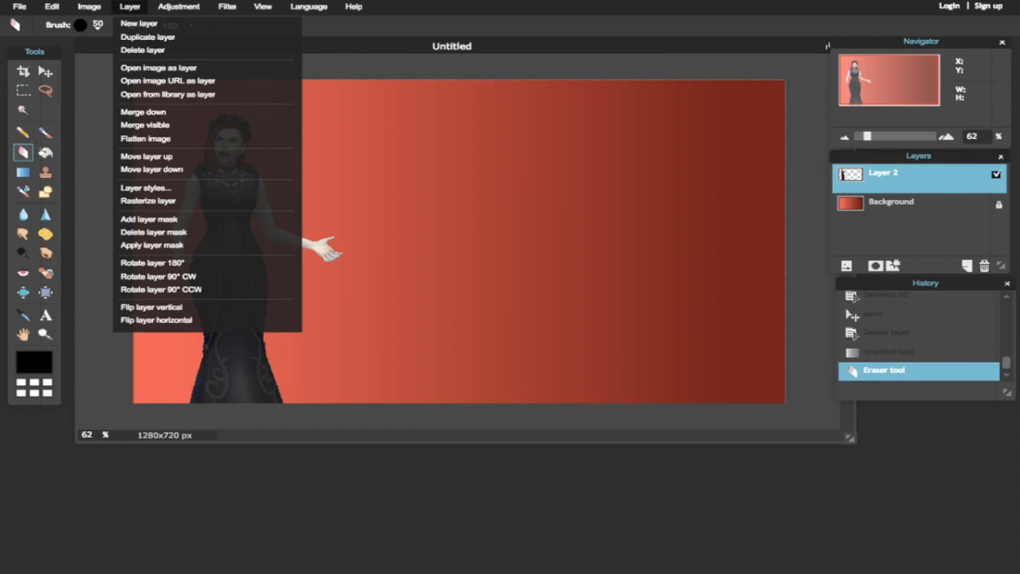
click(146, 187)
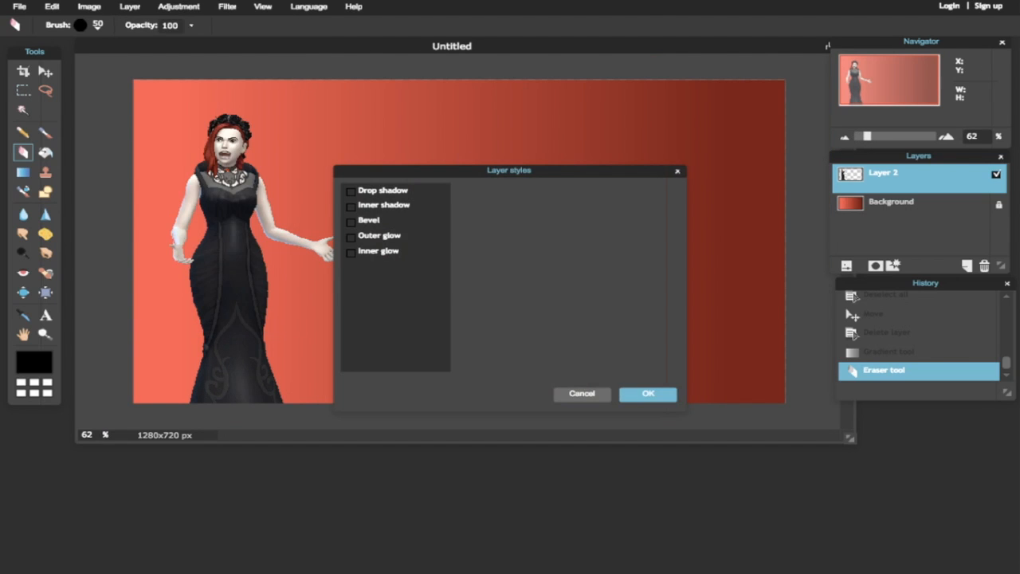
click(351, 237)
drag(564, 223, 630, 223)
click(559, 263)
drag(409, 263, 409, 209)
click(684, 419)
click(648, 394)
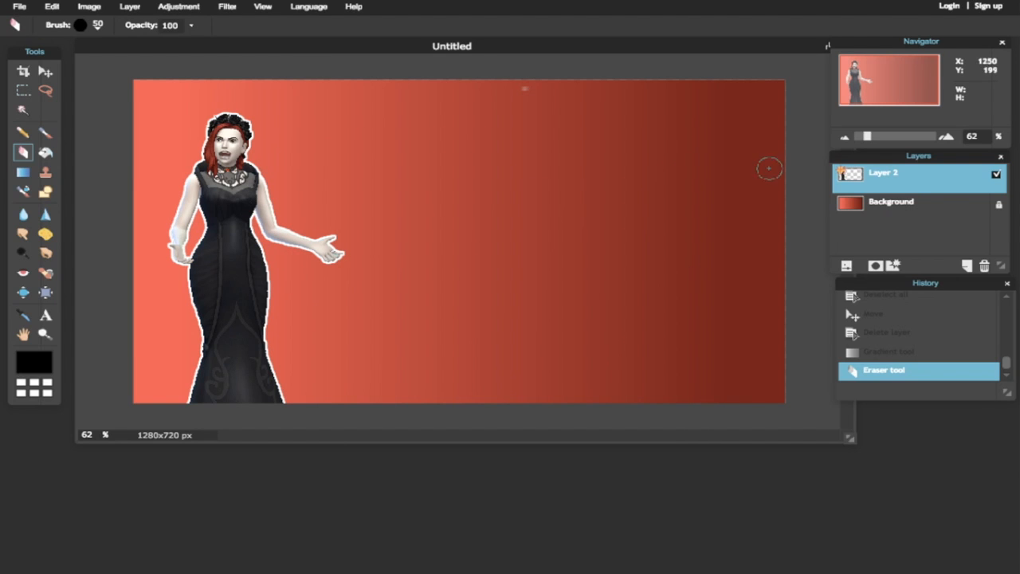
key(Delete)
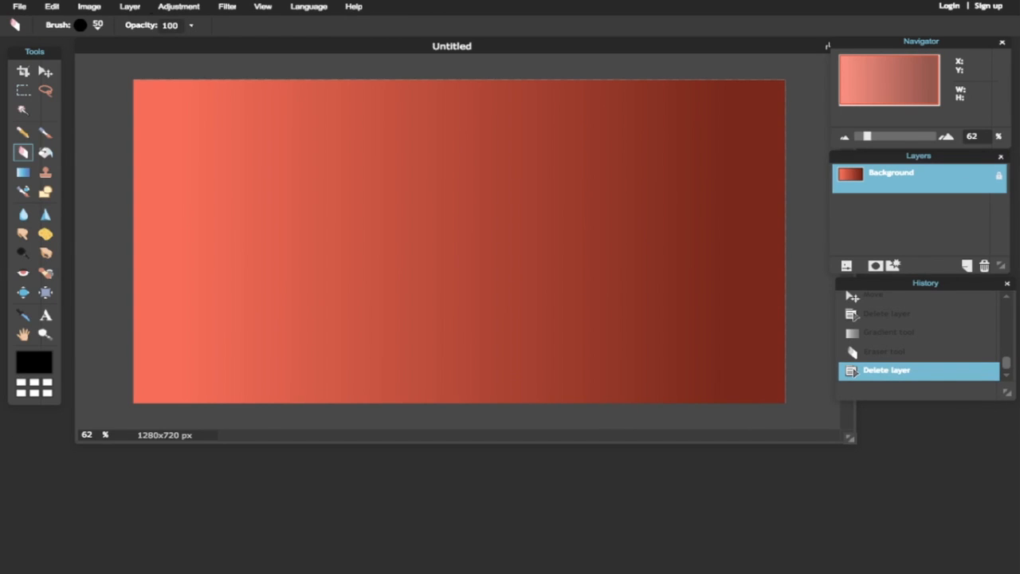
- Paste the close-up red-haired Sim screenshot as Layer 3 and drag it toward the left
click(130, 6)
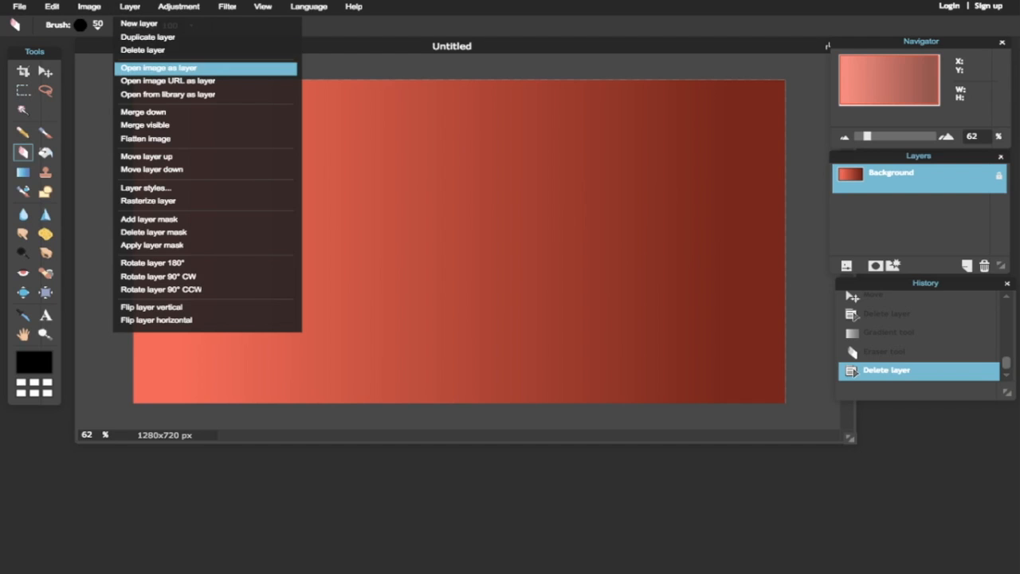
click(159, 68)
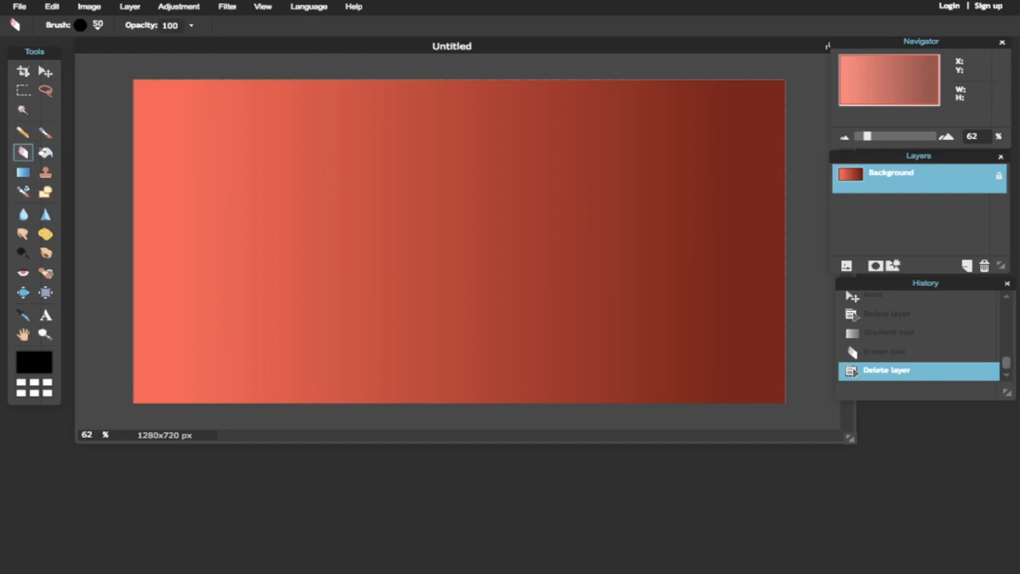
key(ctrl+v)
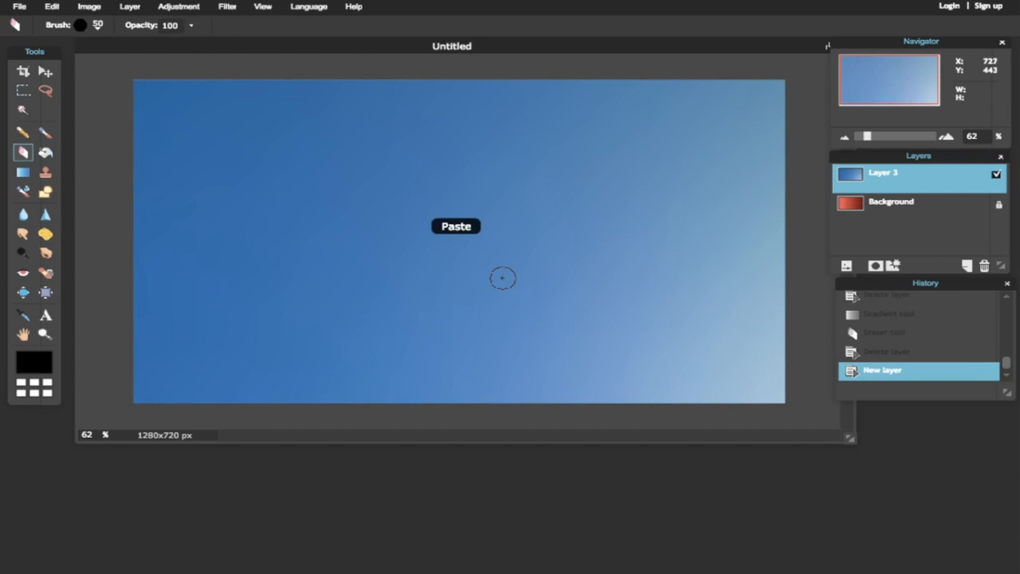
click(46, 72)
drag(680, 350, 36, 169)
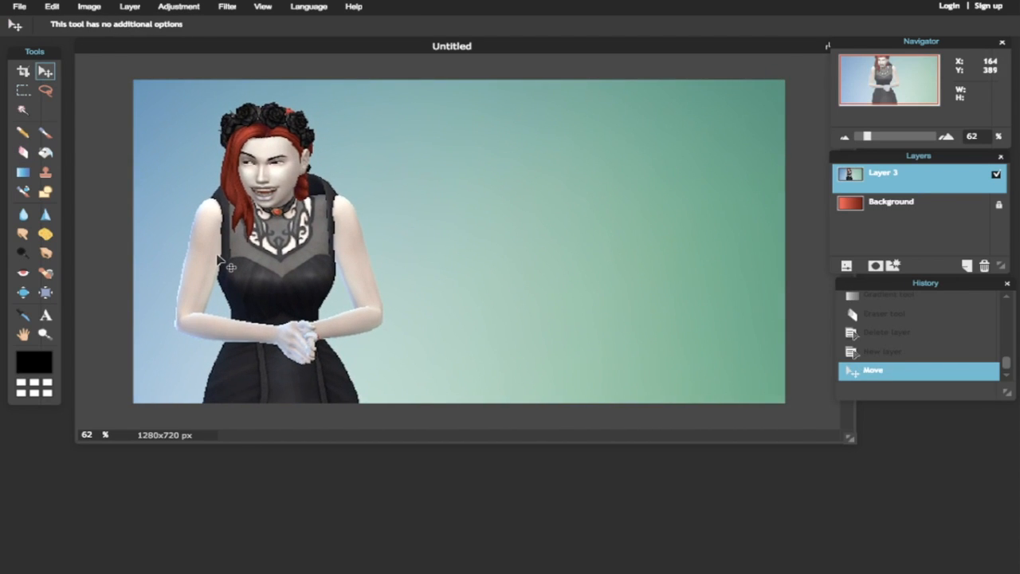
- Magic Wand-select the teal backdrop and strips around the Sim and delete them
click(24, 110)
click(171, 166)
key(Delete)
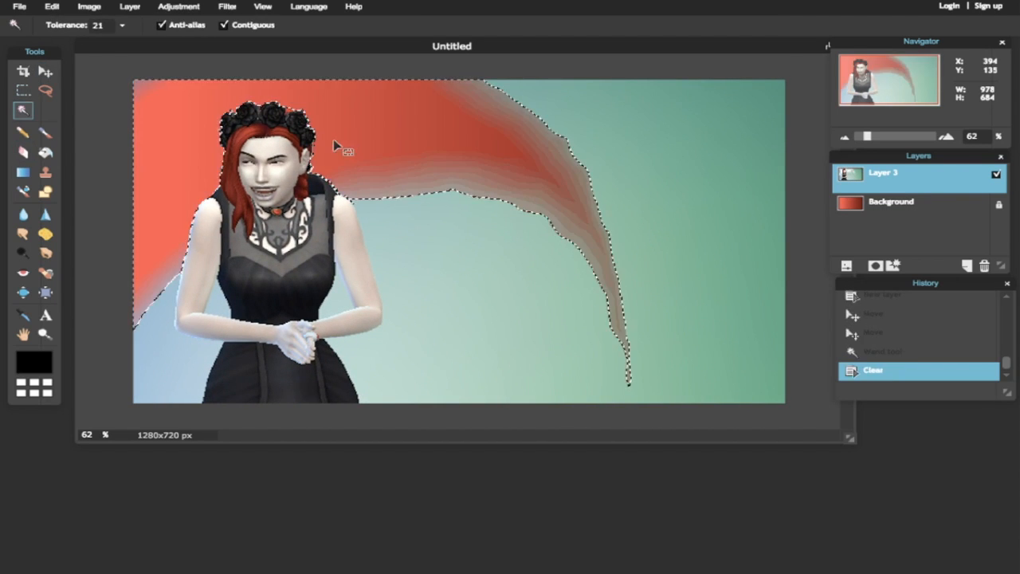
key(ctrl+z)
shift+click(152, 328)
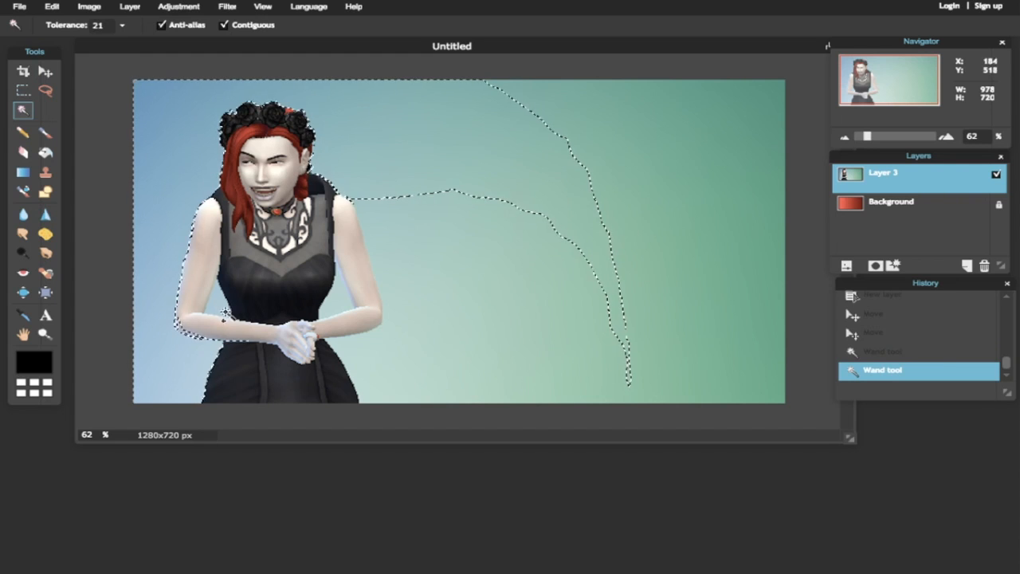
shift+click(377, 352)
shift+click(547, 285)
shift+click(713, 220)
key(Delete)
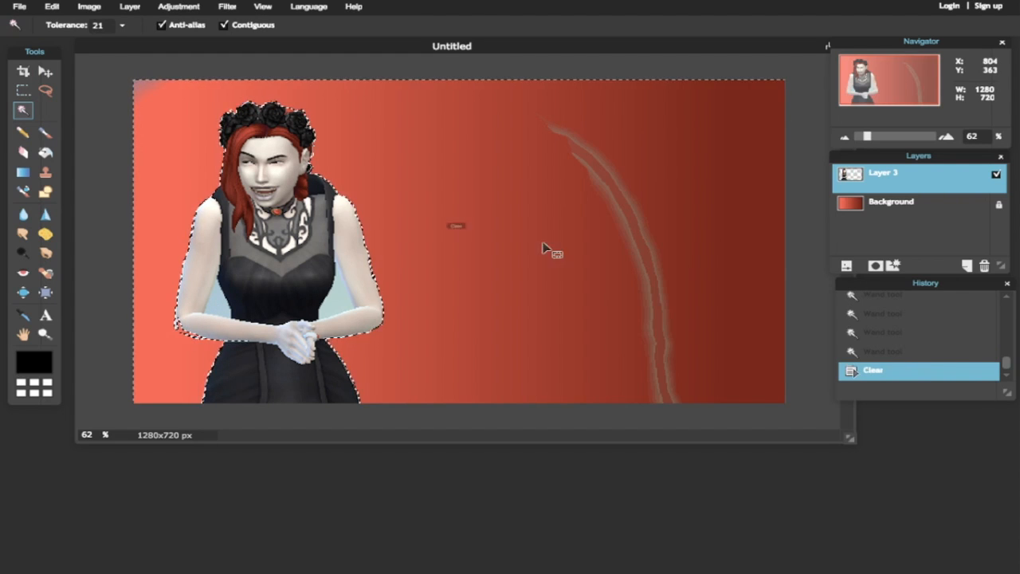
- Delete the backdrop gaps beside the Sim's right and left arms
click(341, 301)
key(Delete)
click(323, 279)
click(217, 304)
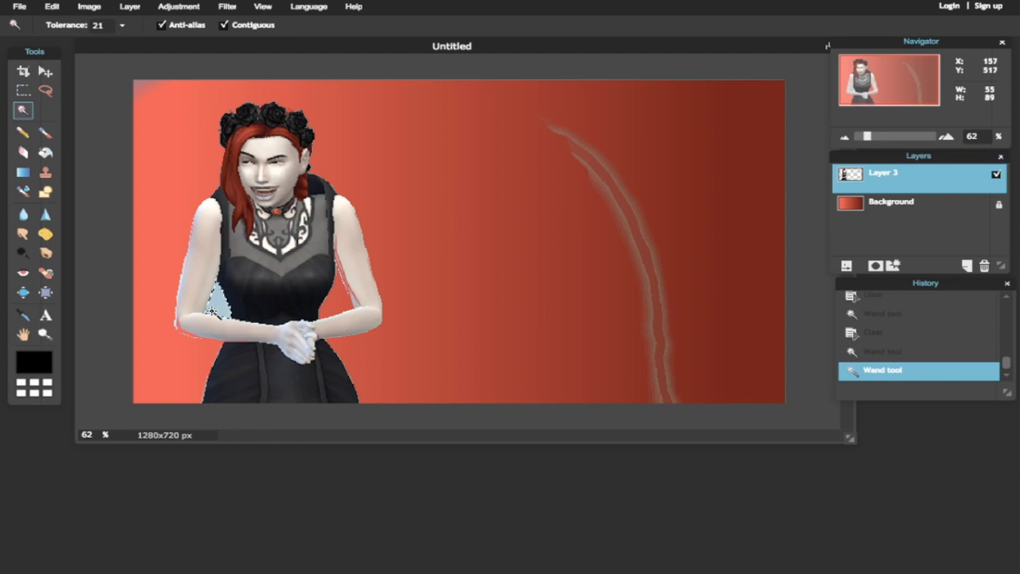
key(Delete)
click(87, 157)
- Erase the pale streak and left-arm fringe, then switch to a 9 px brush
click(23, 152)
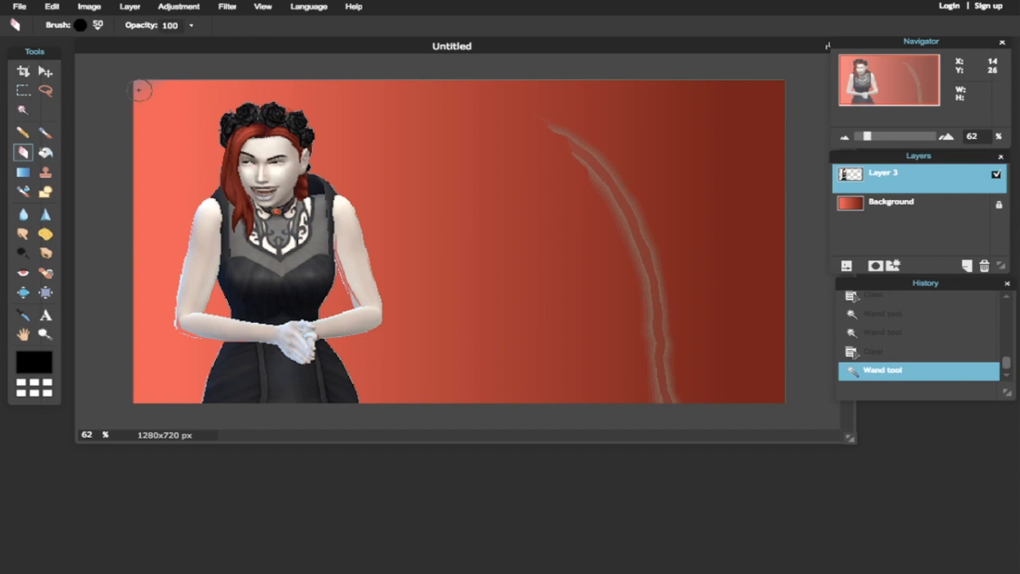
drag(607, 188, 548, 126)
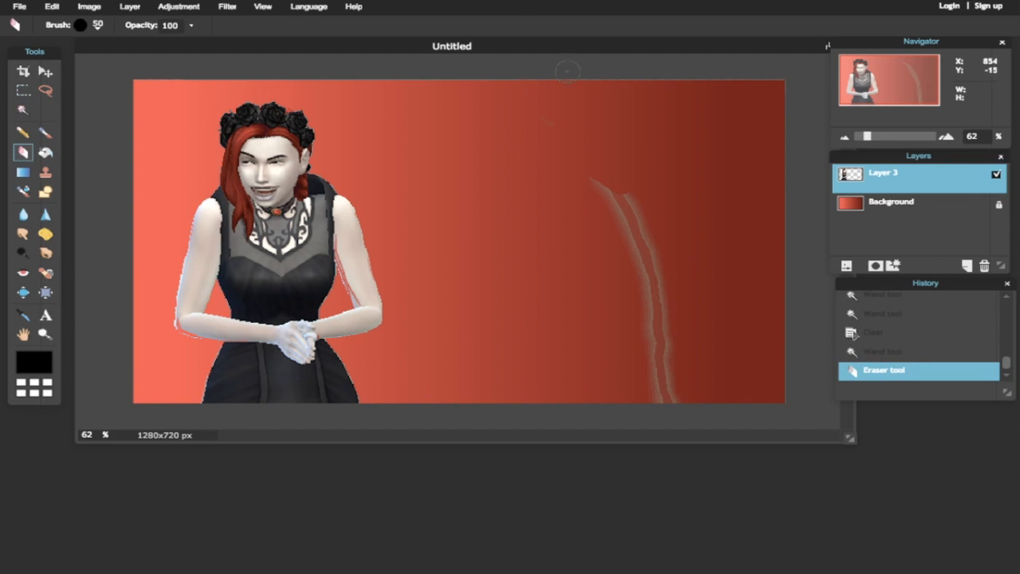
mouse_move(603, 188)
mouse_down()
mouse_move(565, 149)
mouse_move(605, 216)
mouse_move(631, 218)
mouse_move(693, 257)
mouse_move(664, 412)
mouse_up()
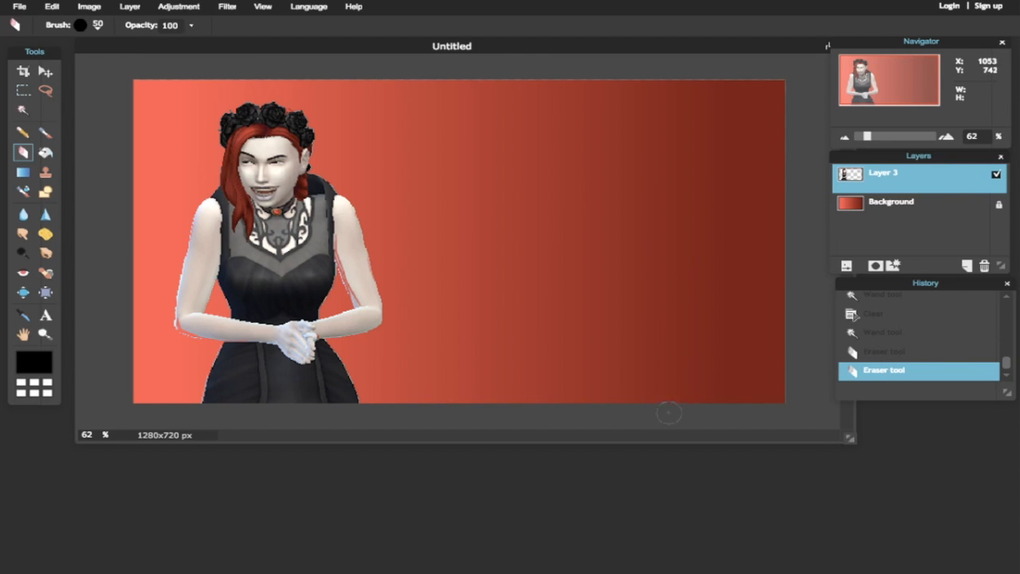
drag(172, 341, 165, 319)
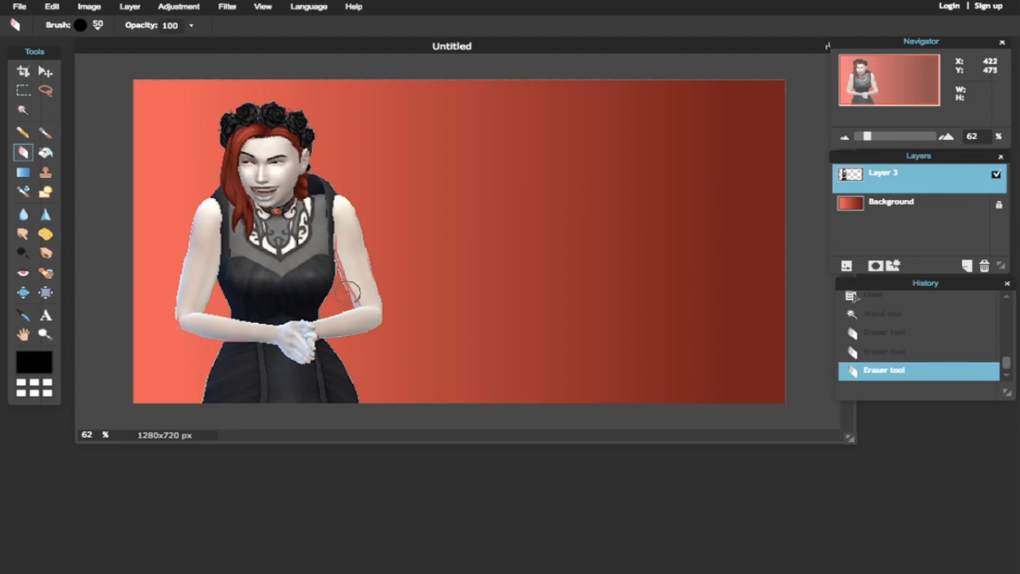
click(97, 25)
click(144, 61)
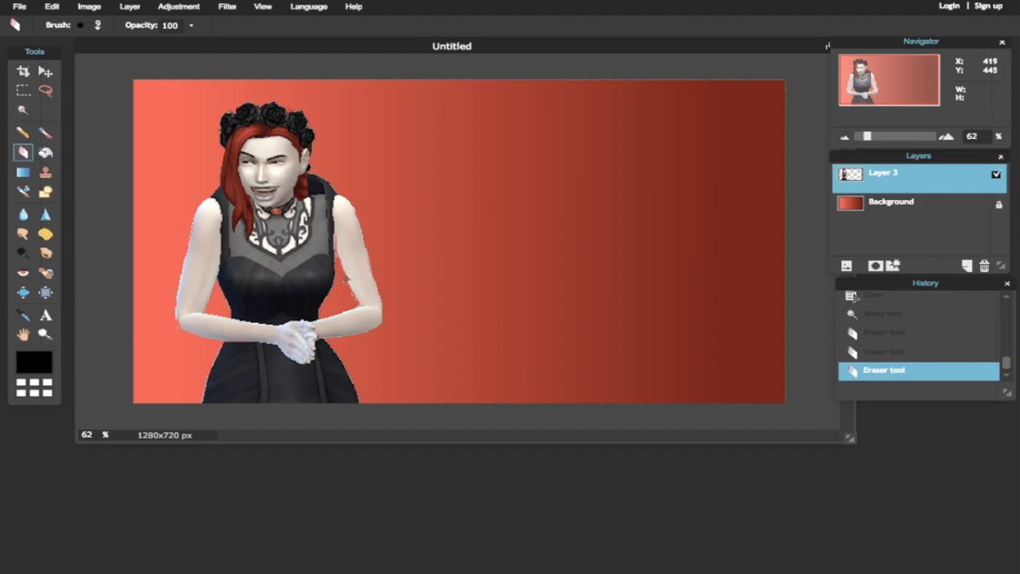
- Zoom in on the arm and erase the red fringe along the elbow
key(ctrl+z)
drag(358, 302, 356, 309)
drag(867, 136, 886, 137)
drag(530, 436, 468, 435)
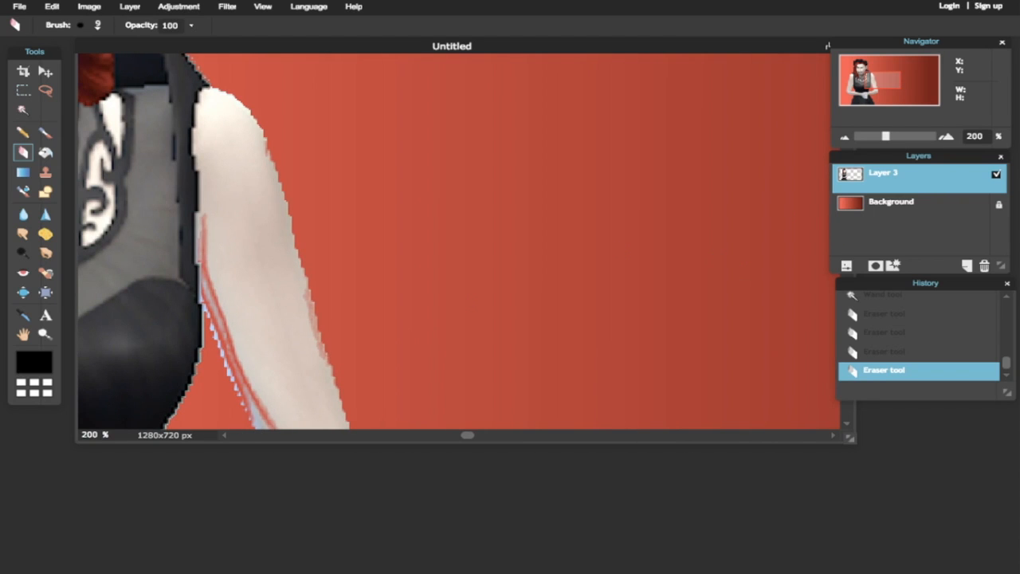
drag(827, 46, 806, 43)
scroll(254, 358, down, 3)
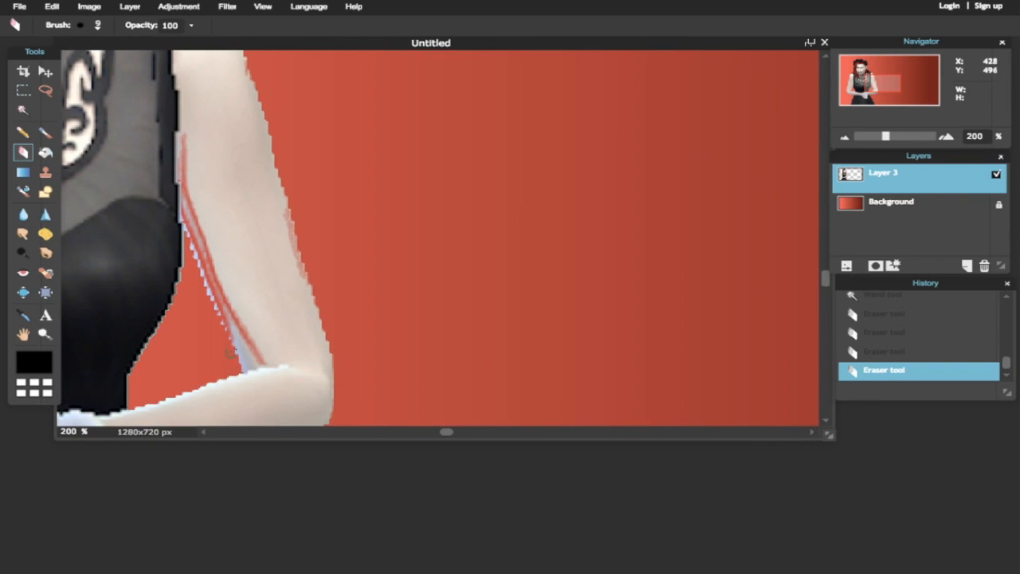
mouse_move(248, 358)
mouse_down()
mouse_move(230, 332)
mouse_move(248, 350)
mouse_move(209, 295)
mouse_move(184, 218)
mouse_up()
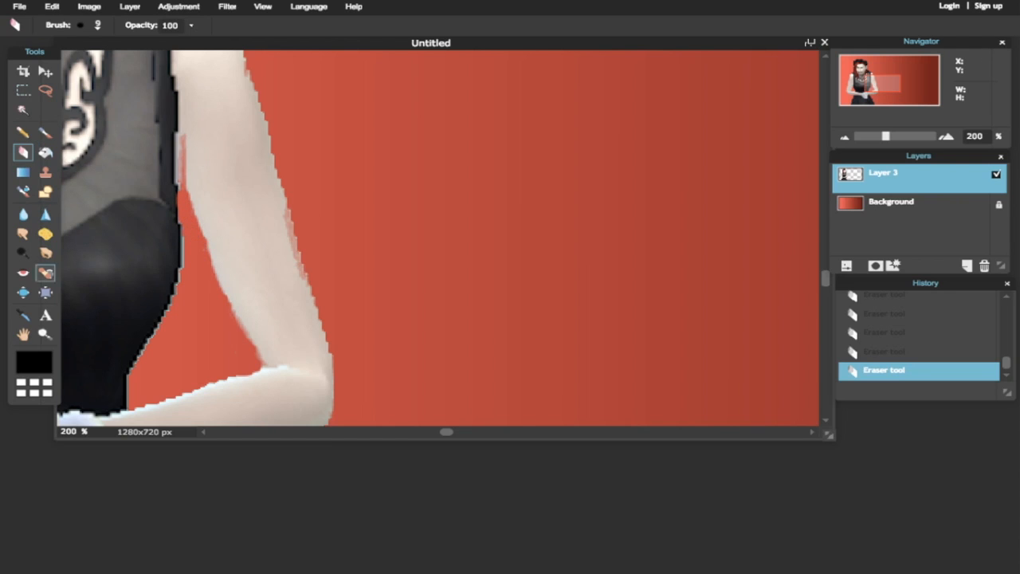
- Sample the Sim's pale skin tone and paint it into the inner-arm gap
click(24, 315)
click(214, 180)
click(46, 133)
click(195, 144)
click(200, 154)
click(206, 176)
click(204, 167)
click(204, 154)
click(203, 149)
click(204, 166)
drag(885, 136, 868, 136)
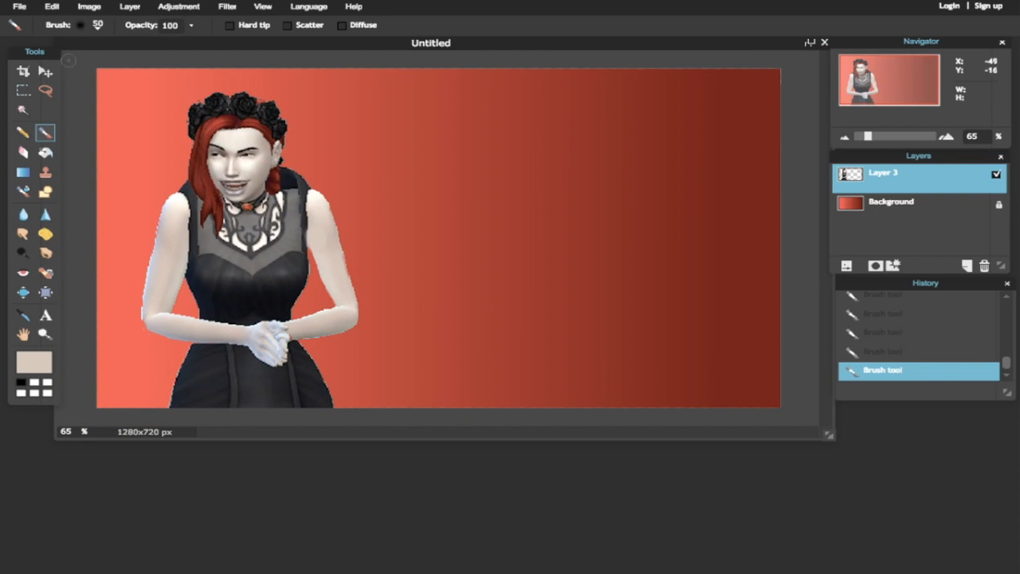
- Undo the recent skin-tone paint strokes
key(ctrl+z)
key(ctrl+z)
key(ctrl+z)
key(ctrl+z)
click(45, 73)
key(b)
key(ctrl+z)
- Add a white outer glow with hardness 10 as the Sim's outline
click(130, 7)
click(135, 187)
click(351, 236)
drag(596, 223, 629, 224)
click(559, 262)
drag(407, 256, 410, 210)
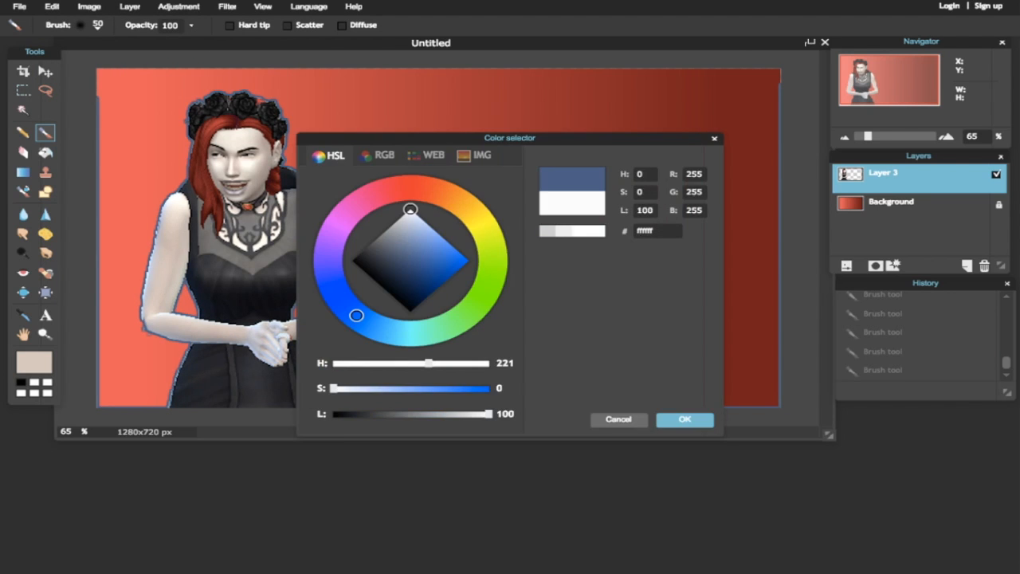
click(685, 419)
click(648, 394)
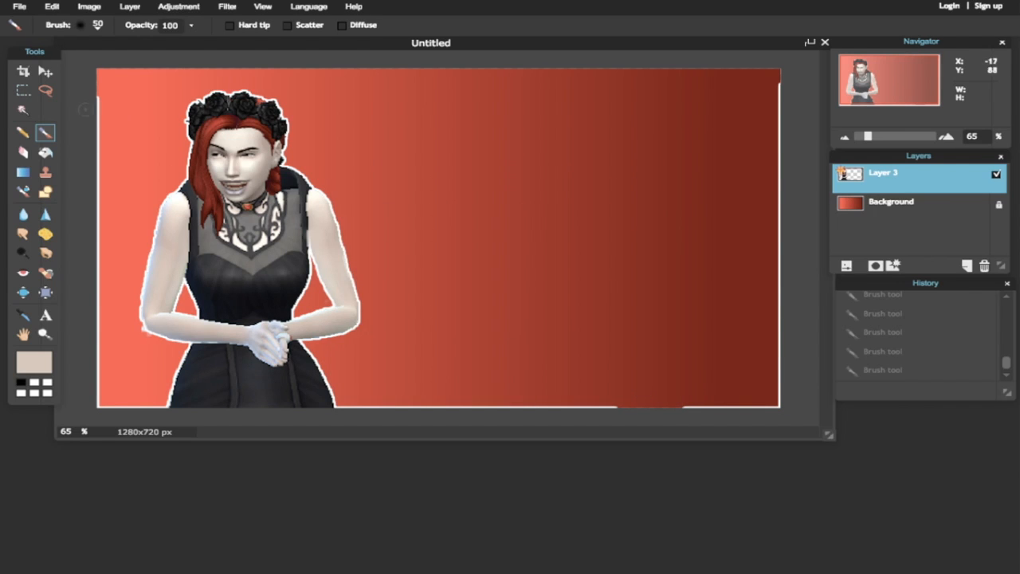
- Erase stray white along the bottom and right canvas edges and arm with a 30 px eraser
click(23, 151)
click(97, 25)
click(231, 58)
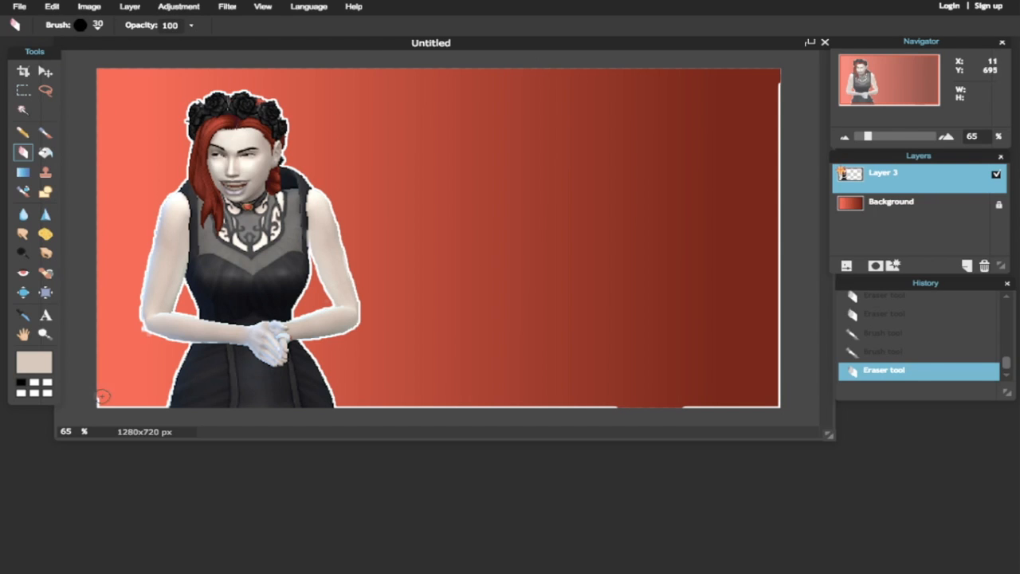
click(165, 404)
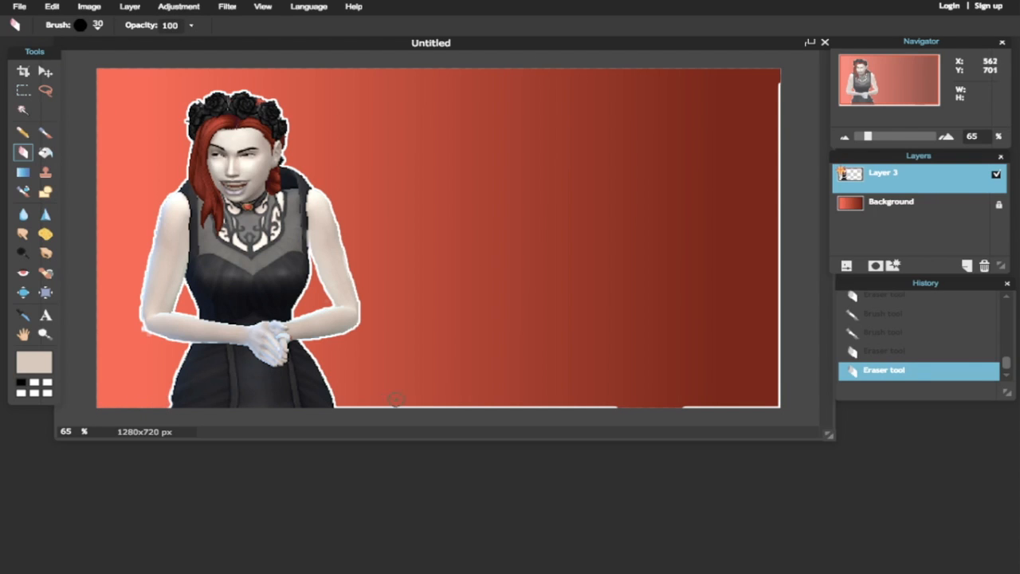
drag(421, 406, 448, 410)
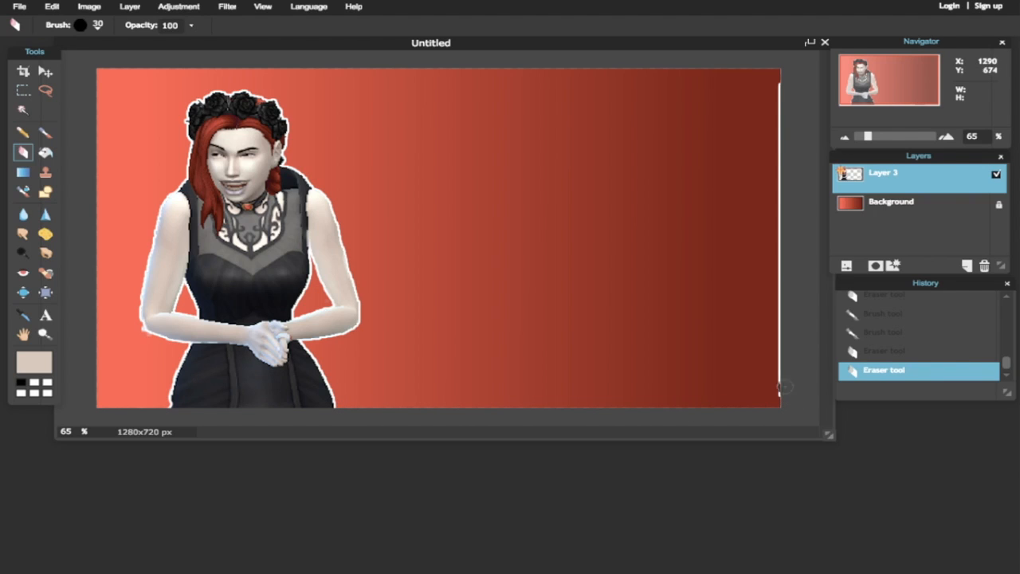
drag(774, 225, 775, 71)
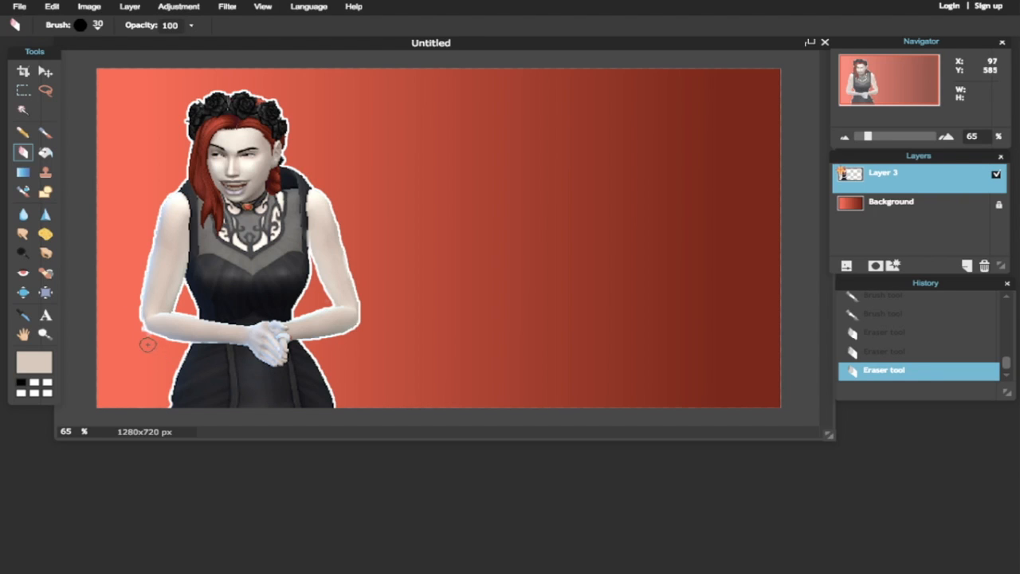
drag(132, 310, 131, 290)
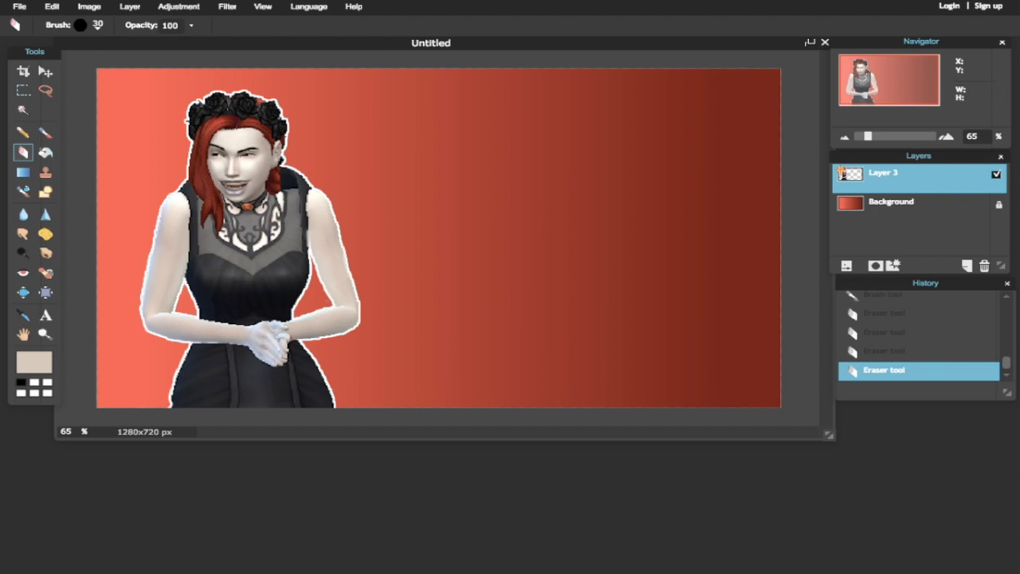
- Raise contrast to 23 in Brightness & Contrast
click(179, 6)
click(200, 25)
drag(510, 310, 510, 277)
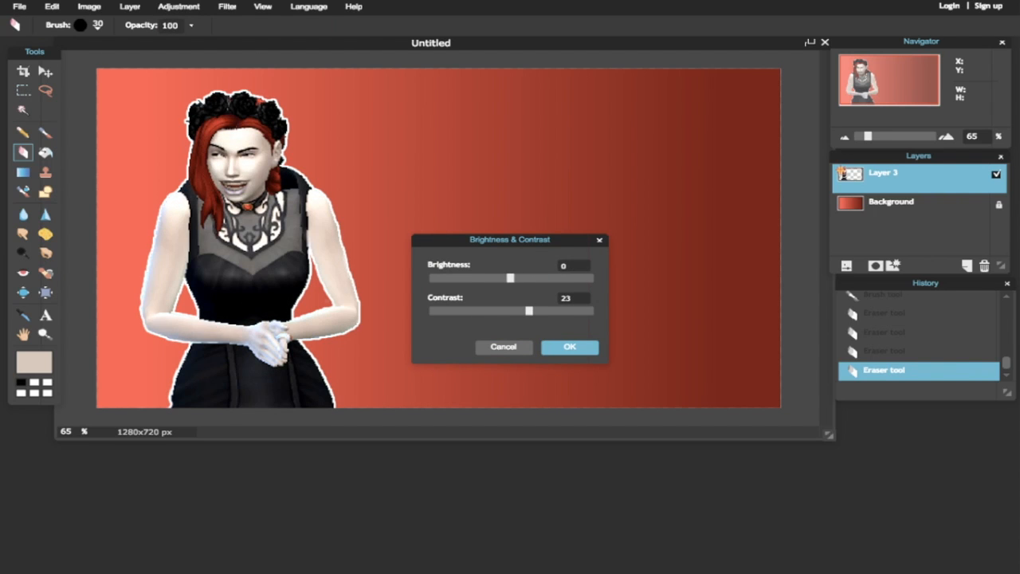
- Apply the contrast 23 boost and start a new text box on the canvas
click(563, 347)
click(130, 6)
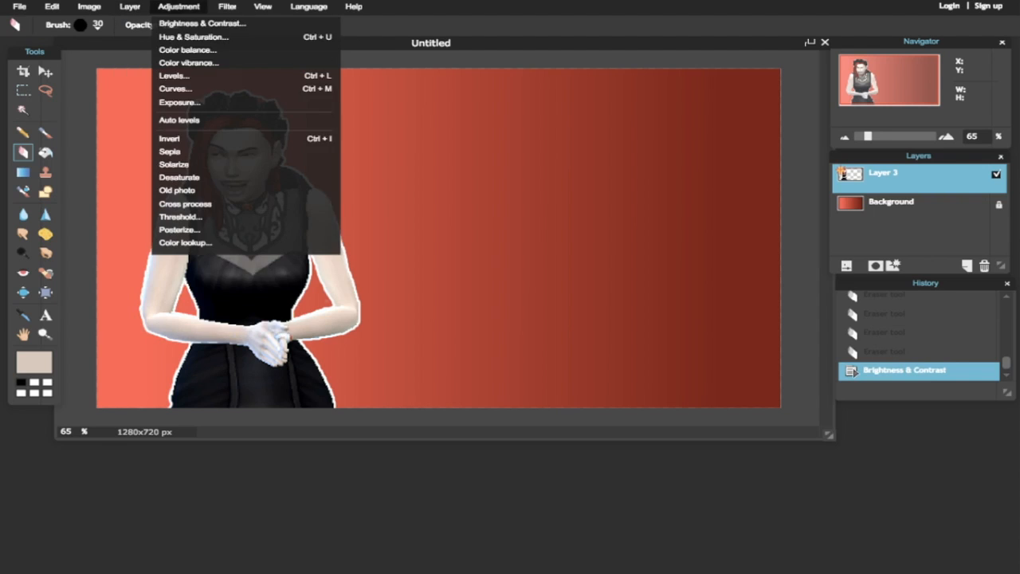
mouse_move(227, 7)
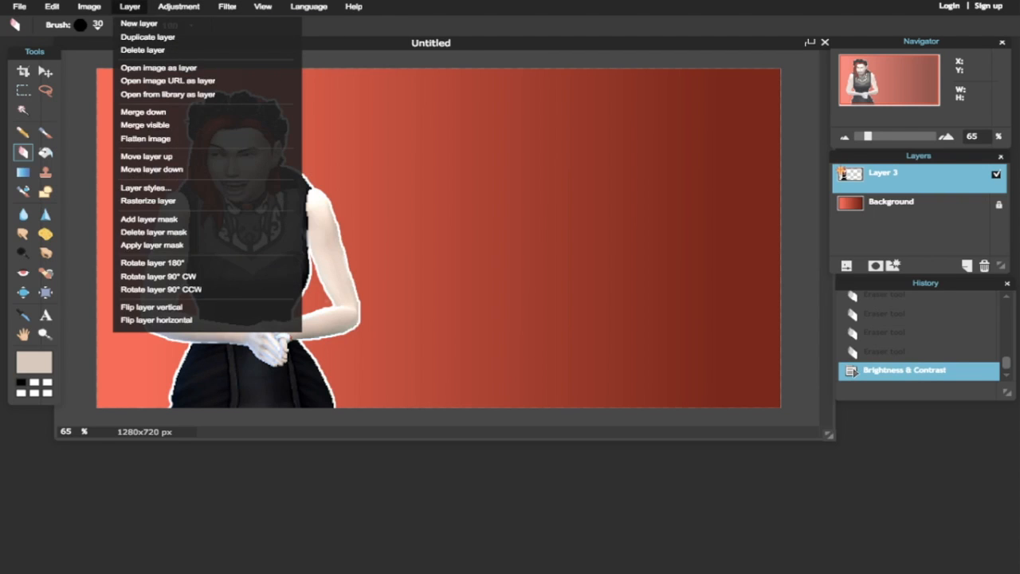
mouse_move(90, 6)
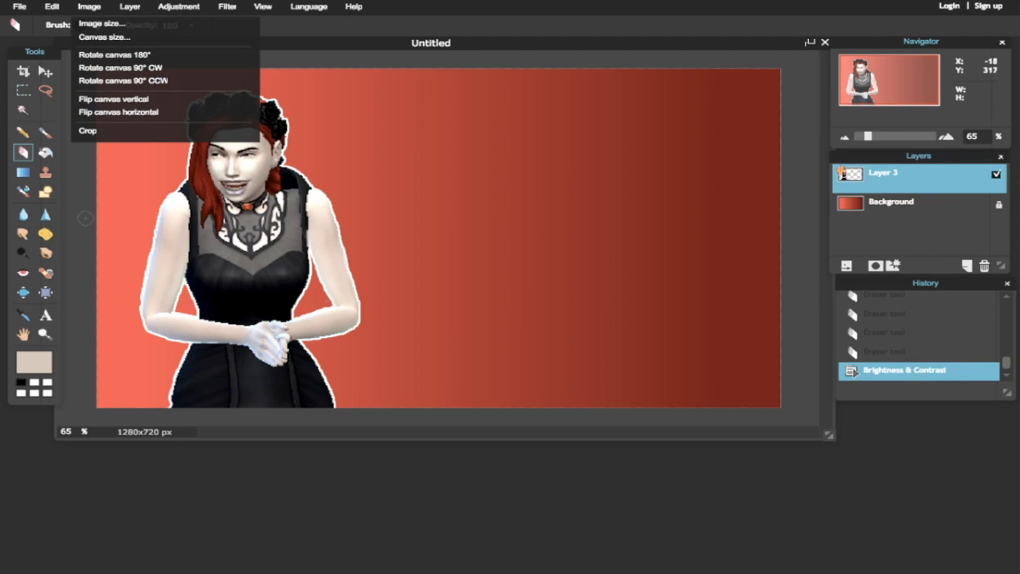
click(89, 6)
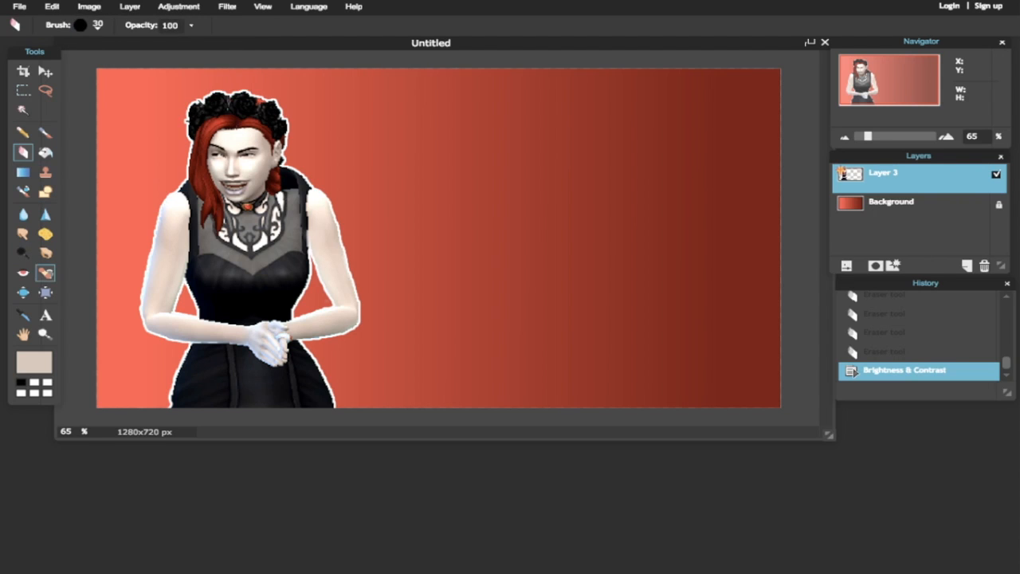
click(45, 315)
click(442, 157)
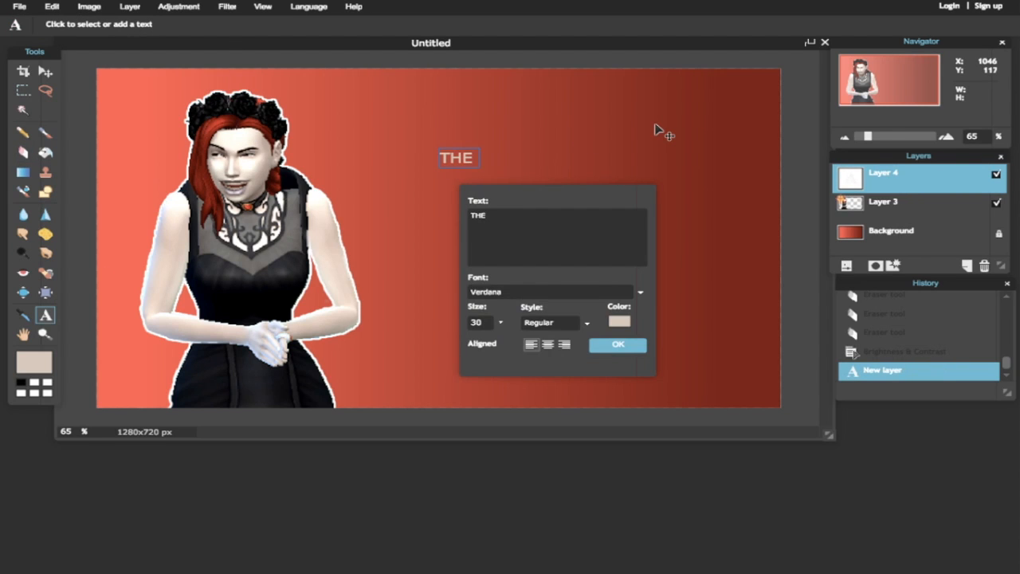
- Retype the title as two lines: 'HOW TO' and 'THE SIMS 4'
text(THE SIMS)
key(ctrl+a)
key(BackSpace)
text(HOW TO)
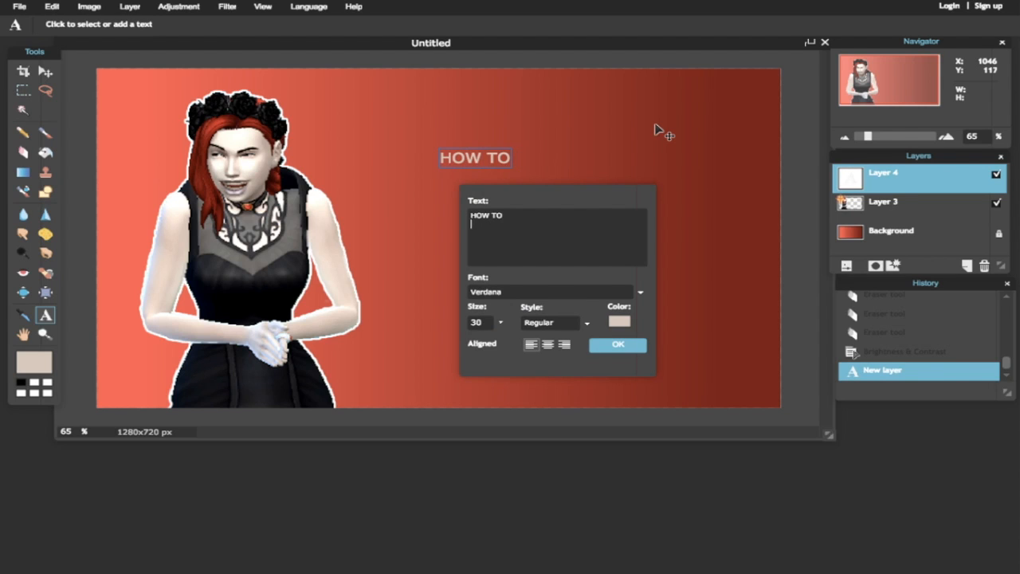
key(Return)
text(THE SIMS 4)
- Style the title in Arial Black, centred, size 98, and move it left and slightly up
click(640, 292)
scroll(558, 362, down, 2)
scroll(558, 362, up, 2)
scroll(558, 363, down, 6)
scroll(558, 363, up, 3)
scroll(557, 362, down, 2)
click(494, 374)
click(548, 344)
click(500, 323)
drag(442, 342, 483, 341)
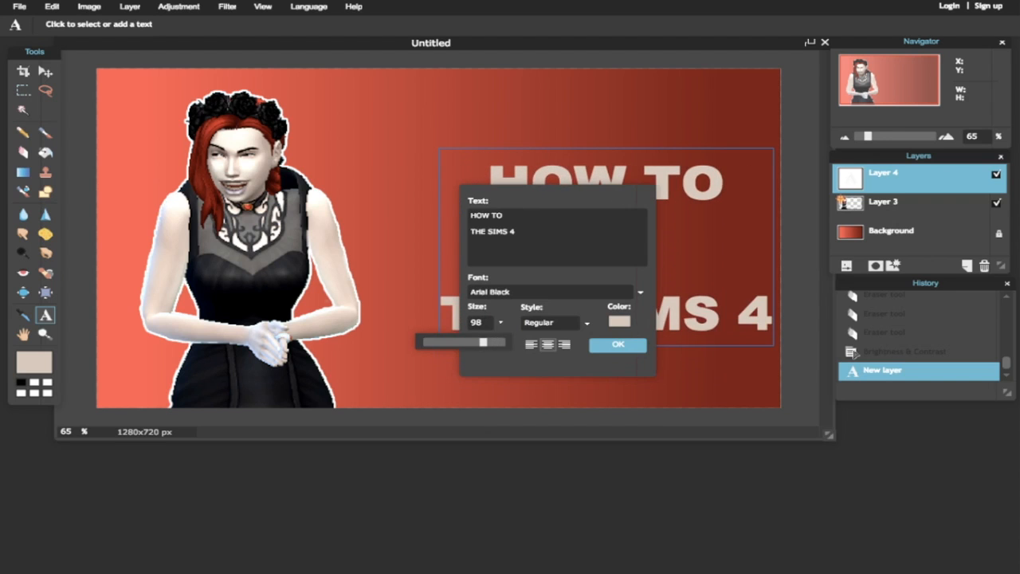
click(617, 344)
click(44, 71)
drag(537, 199, 500, 190)
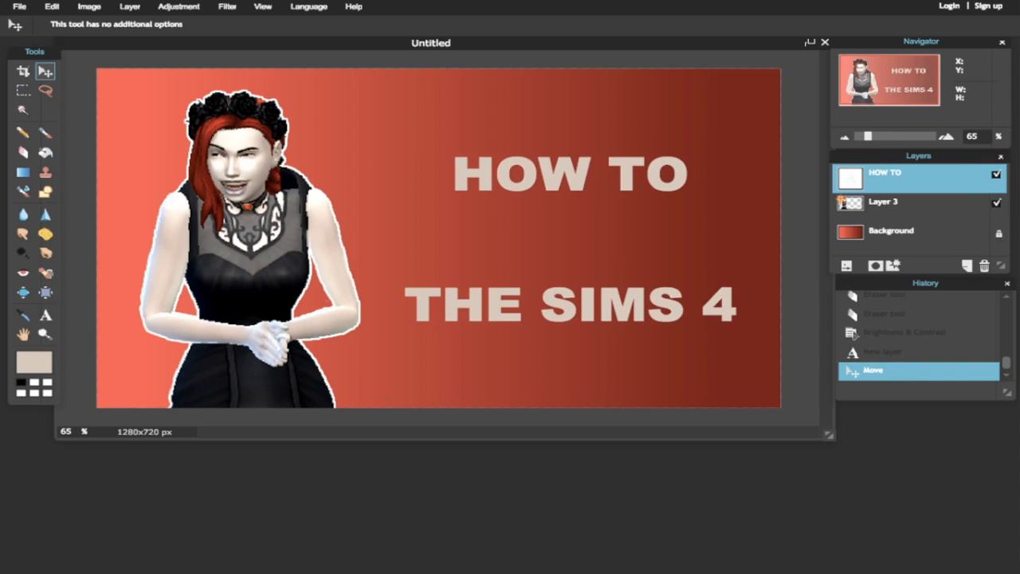
- Duplicate the title layer and change the copy's text to 'MaKE A THUMBNAIL'
key(ctrl+j)
click(46, 315)
click(478, 177)
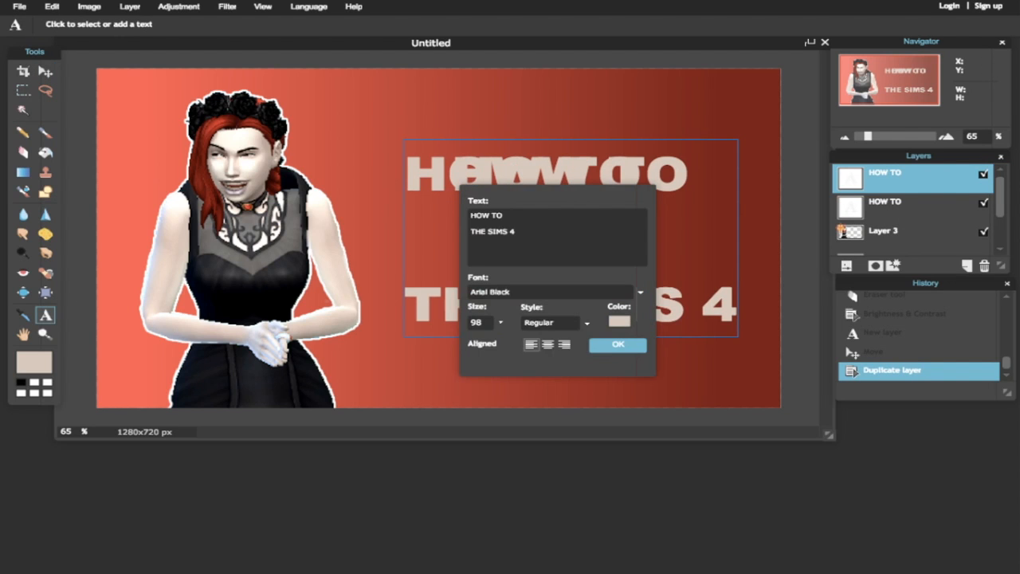
key(ctrl+a)
text(Ma)
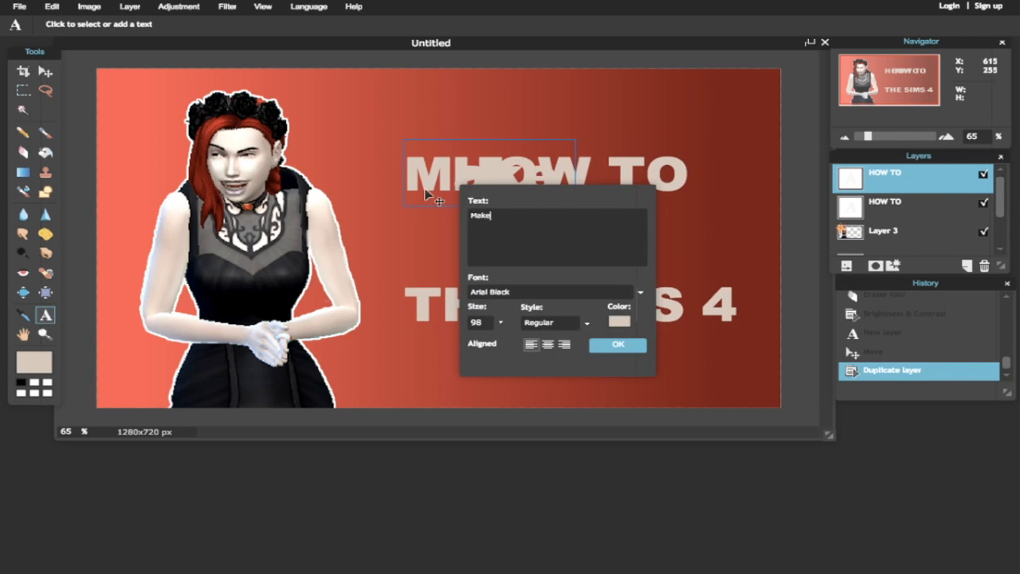
text(KE A THUMBNAIL)
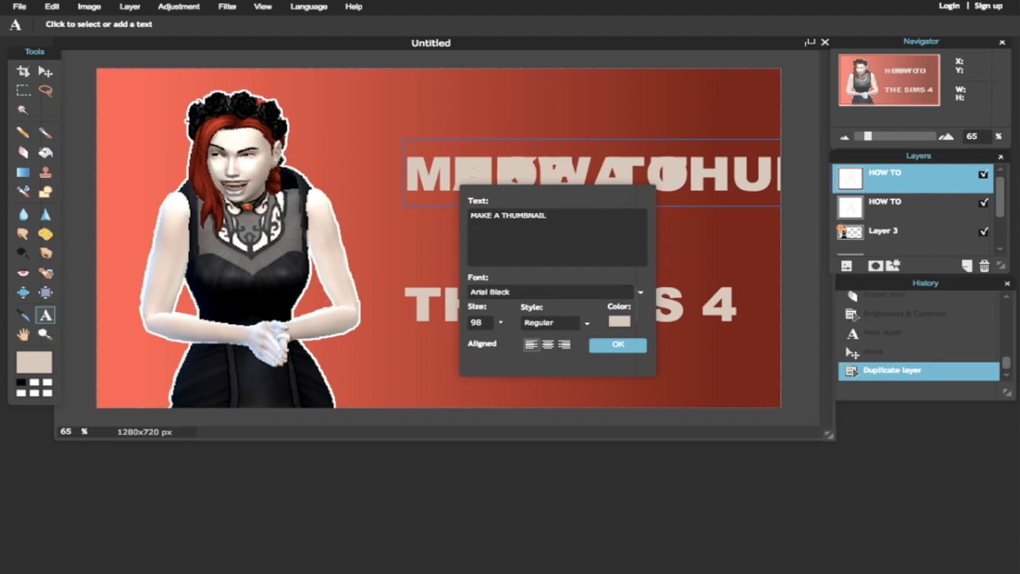
click(618, 343)
- Move the Sim on Layer 3 further to the left
click(883, 230)
key(v)
mouse_move(236, 267)
mouse_down()
mouse_move(131, 273)
mouse_move(160, 270)
mouse_up()
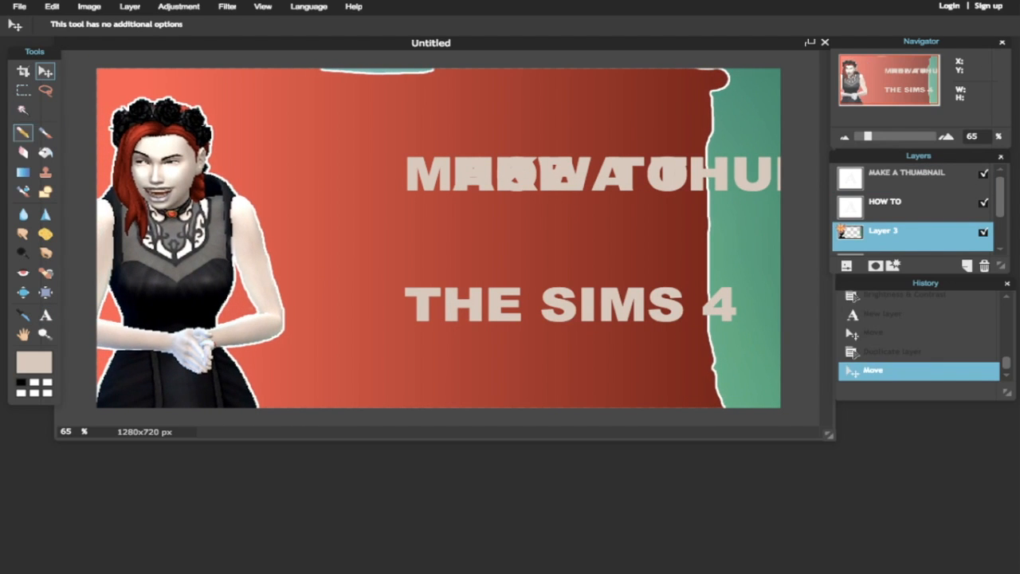
- Magic Wand-select the teal strip on the right, delete it, and clear the selection
click(22, 110)
click(733, 112)
key(Delete)
click(201, 140)
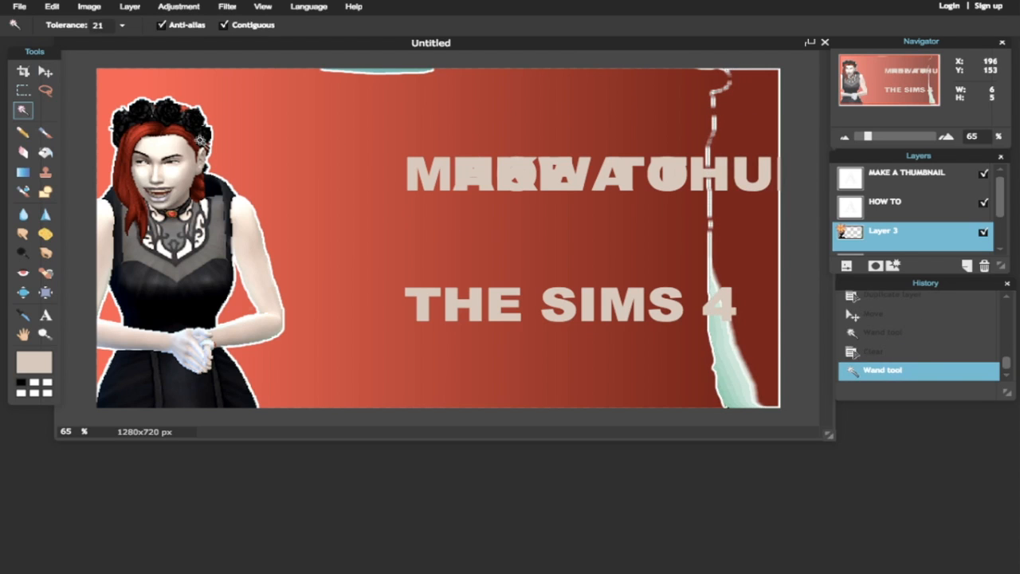
key(e)
click(398, 79)
click(396, 75)
click(23, 91)
- Erase the leftover teal and light streaks along the top and right edges
click(86, 96)
click(23, 152)
drag(325, 77, 402, 75)
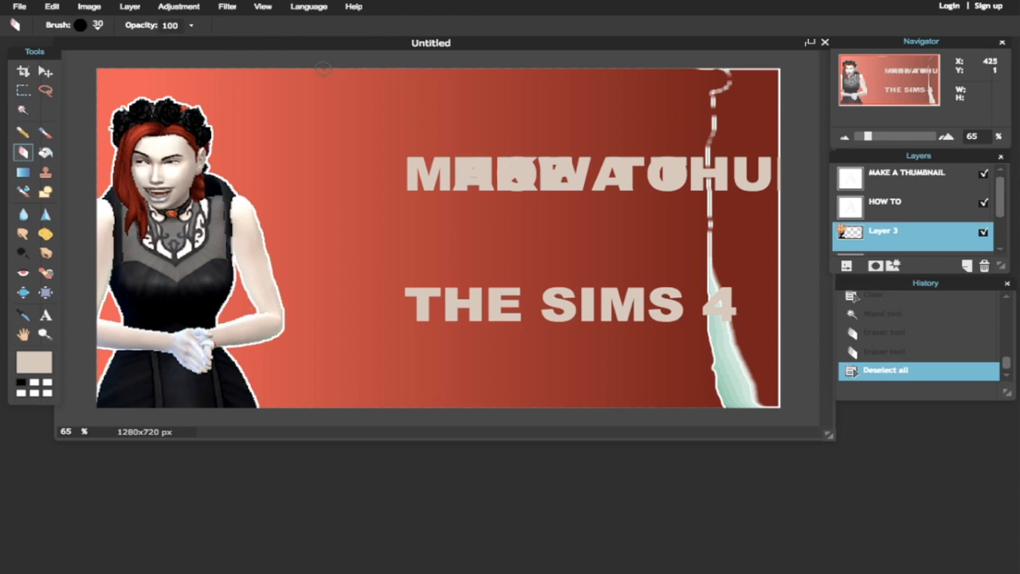
mouse_move(687, 299)
mouse_down()
mouse_move(699, 337)
mouse_move(760, 330)
mouse_move(736, 276)
mouse_move(733, 421)
mouse_move(740, 393)
mouse_up()
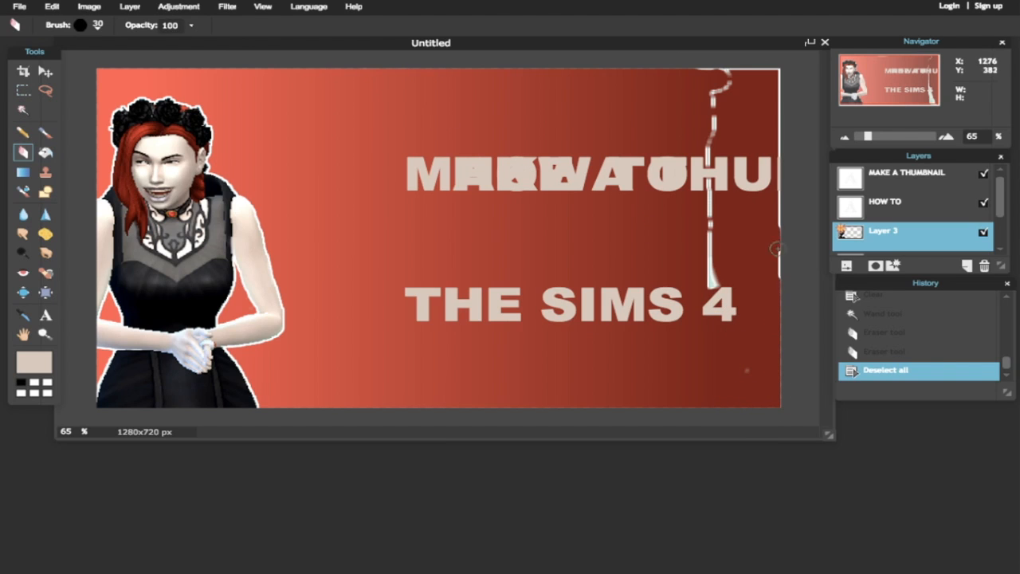
mouse_move(772, 174)
mouse_down()
mouse_move(786, 152)
mouse_move(774, 90)
mouse_up()
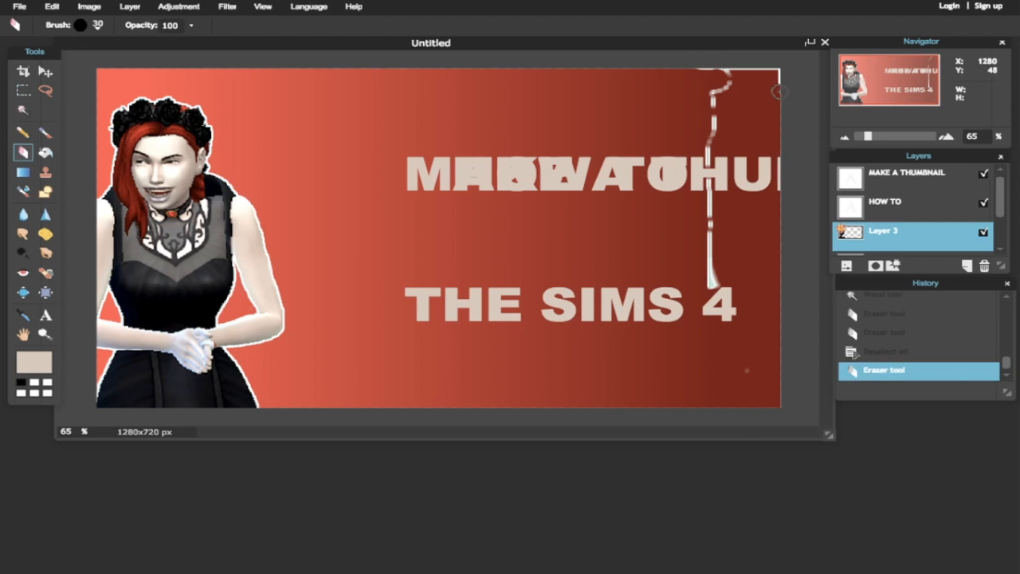
mouse_move(710, 98)
mouse_down()
mouse_move(703, 127)
mouse_move(714, 185)
mouse_move(706, 293)
mouse_up()
- Reposition HOW TO / THE SIMS 4 and place MAKE A THUMBNAIL between its lines
click(885, 204)
click(45, 71)
drag(660, 324, 649, 303)
click(909, 175)
drag(753, 170, 629, 213)
- Shrink MAKE A THUMBNAIL to size 72 and shift HOW TO / THE SIMS 4 down-left
key(t)
click(504, 251)
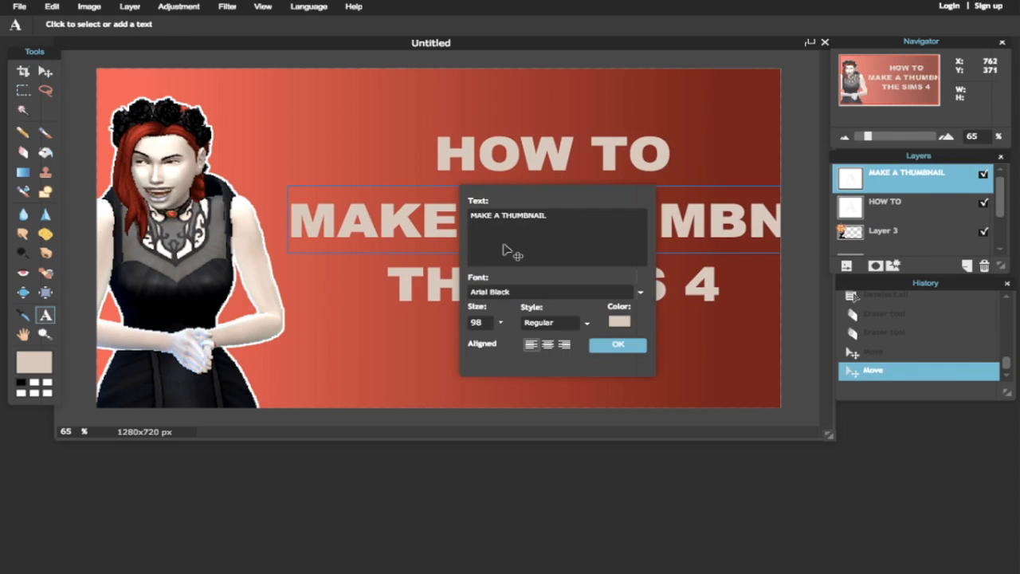
click(500, 323)
mouse_move(483, 342)
mouse_down()
mouse_move(453, 342)
mouse_move(467, 342)
mouse_up()
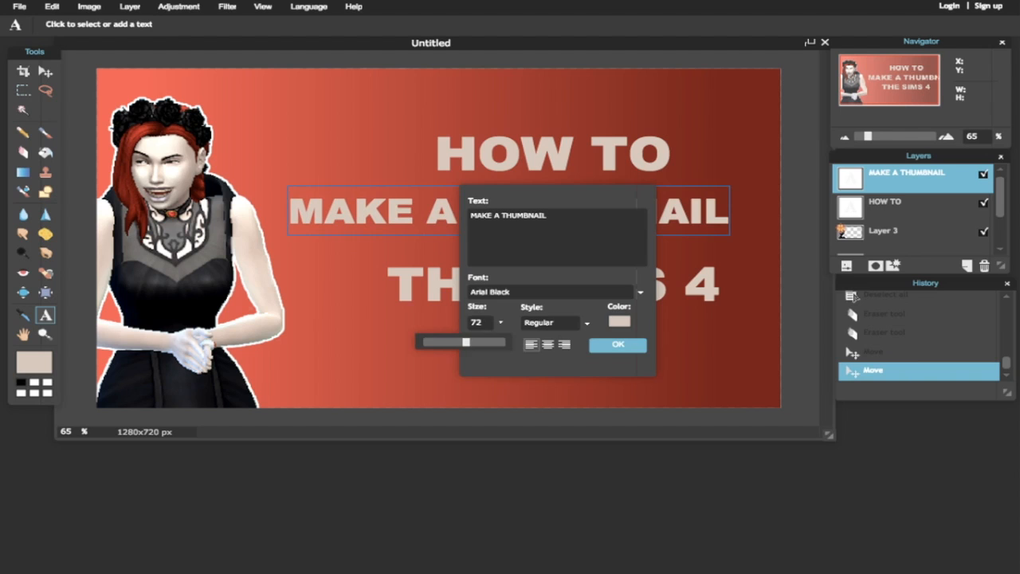
click(605, 344)
key(v)
drag(665, 273, 639, 274)
- Split the text into centred MAKE A / THUMBNAIL lines and move it right
click(906, 174)
key(t)
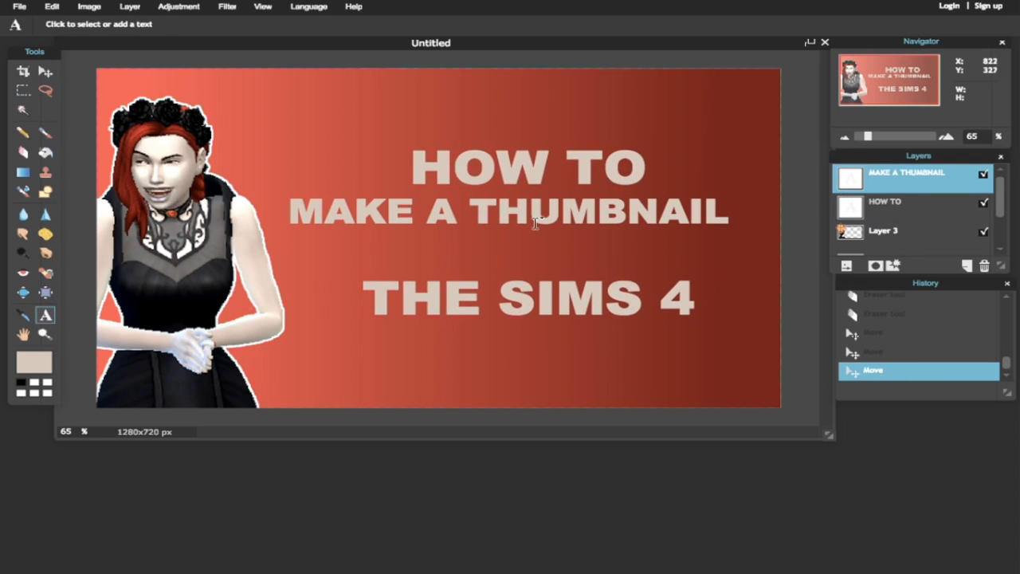
click(535, 217)
key(Return)
click(547, 344)
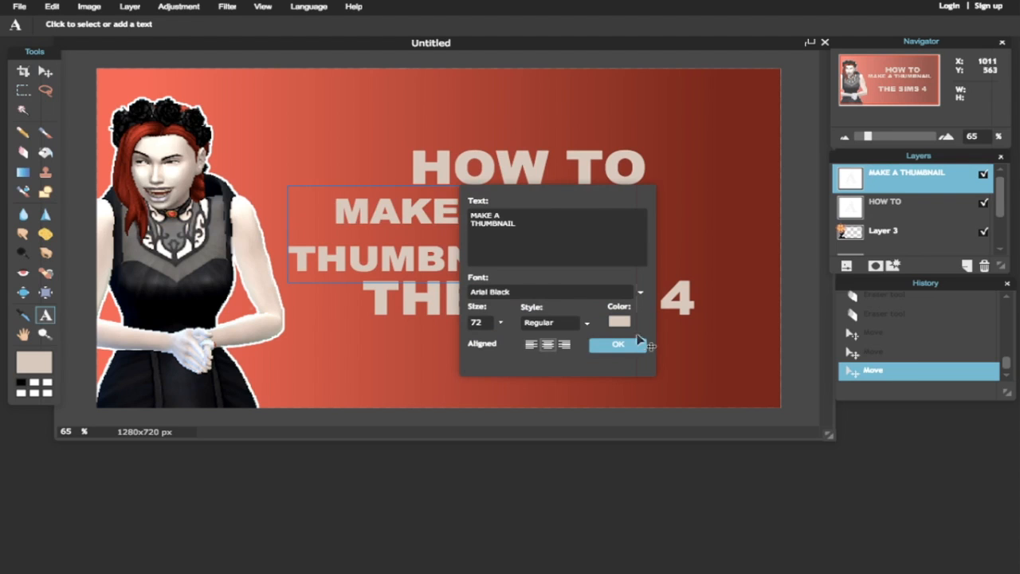
click(634, 344)
key(v)
drag(533, 221, 633, 217)
- Enlarge HOW TO / THE SIMS 4 to about 130 and move it up and left
click(901, 204)
click(46, 315)
click(388, 305)
click(500, 323)
drag(482, 342, 501, 342)
click(619, 344)
key(v)
drag(493, 168, 439, 146)
- Enlarge the MAKE A / THUMBNAIL text and move it to the left
click(901, 177)
click(47, 315)
click(459, 239)
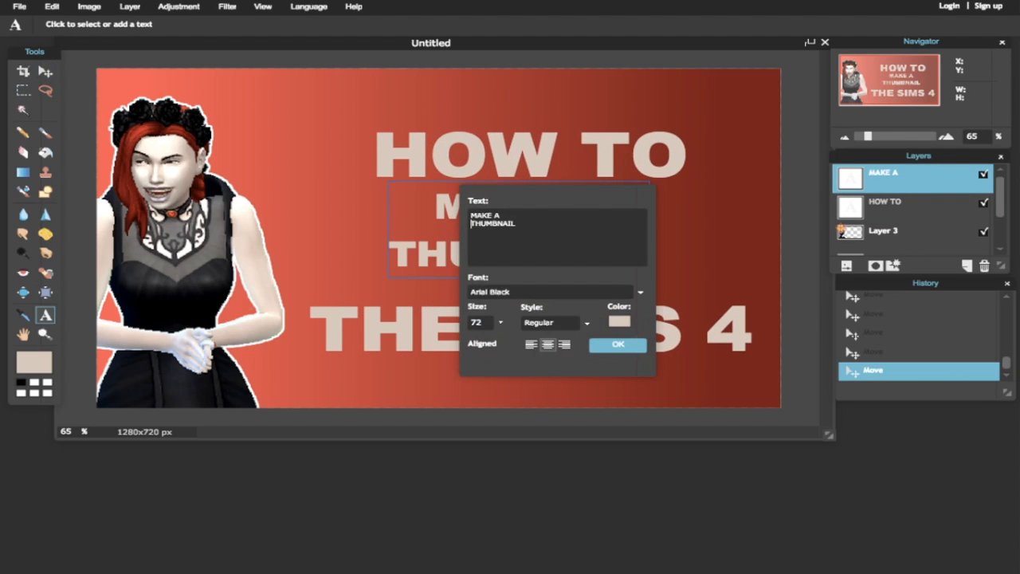
click(500, 323)
drag(465, 342, 486, 342)
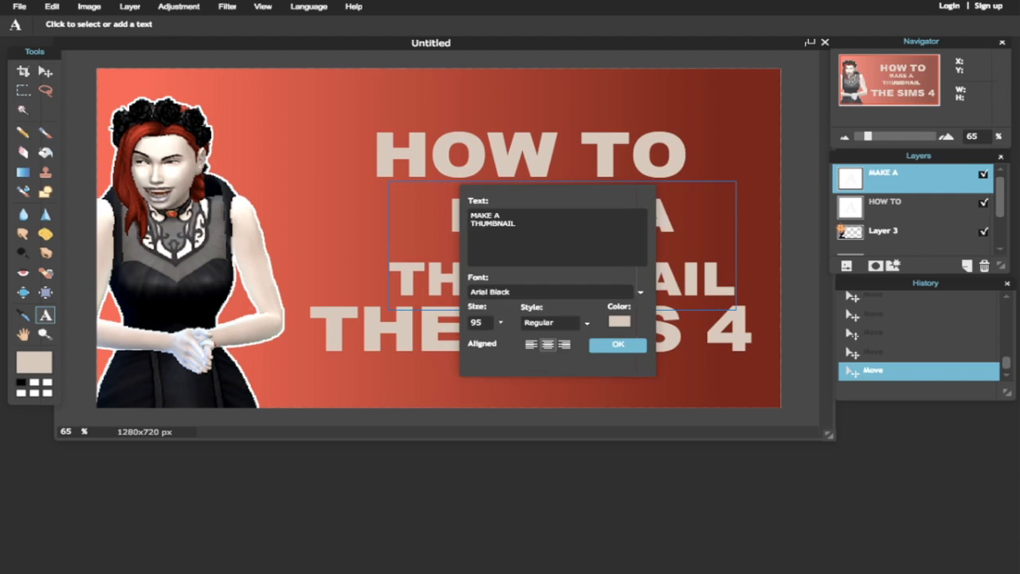
click(619, 345)
key(v)
drag(531, 213, 475, 206)
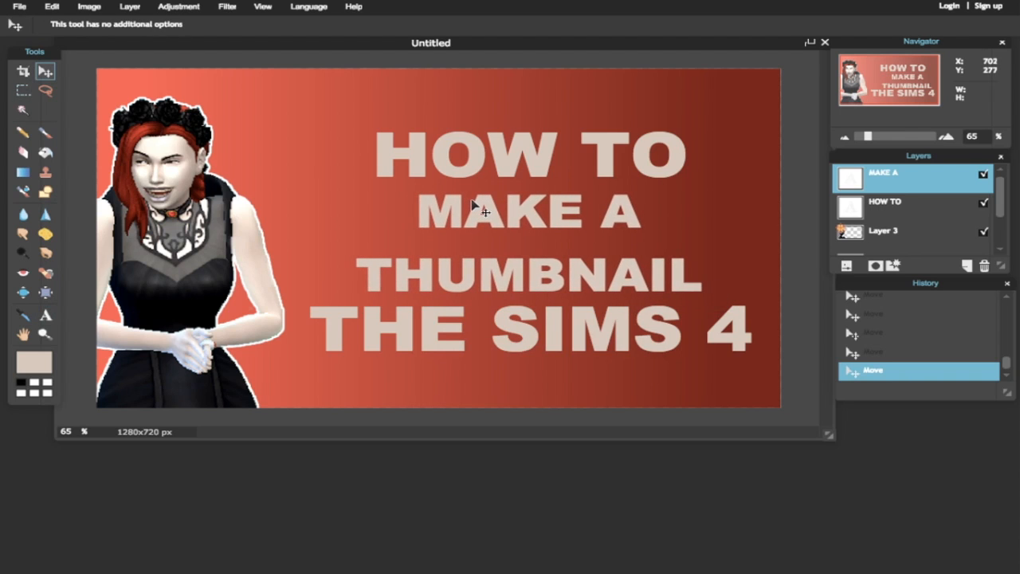
- Add the word IN after THUMBNAIL and realign MAKE A / THUMBNAIL IN slightly left
key(t)
click(666, 273)
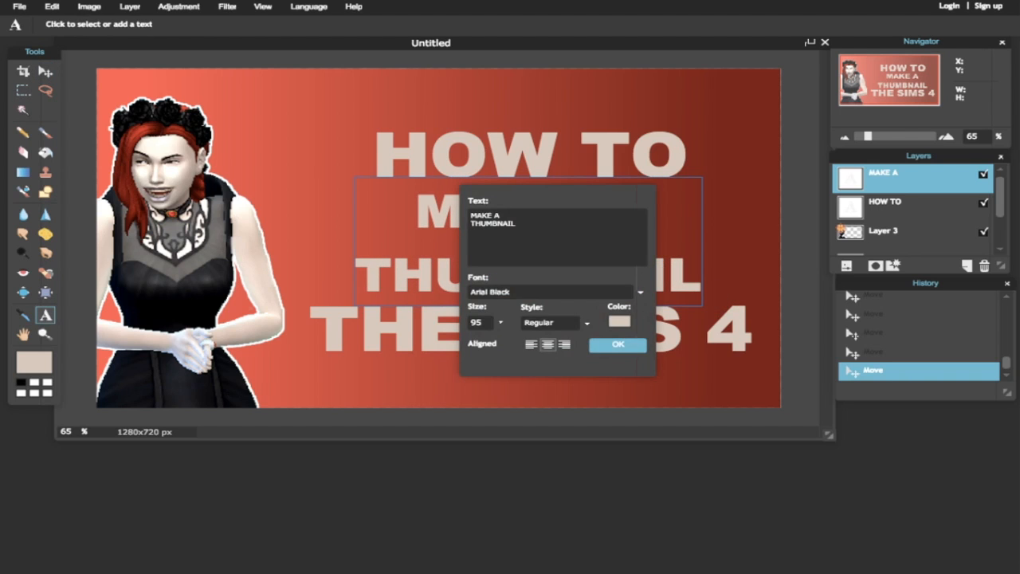
text(IN)
key(Return)
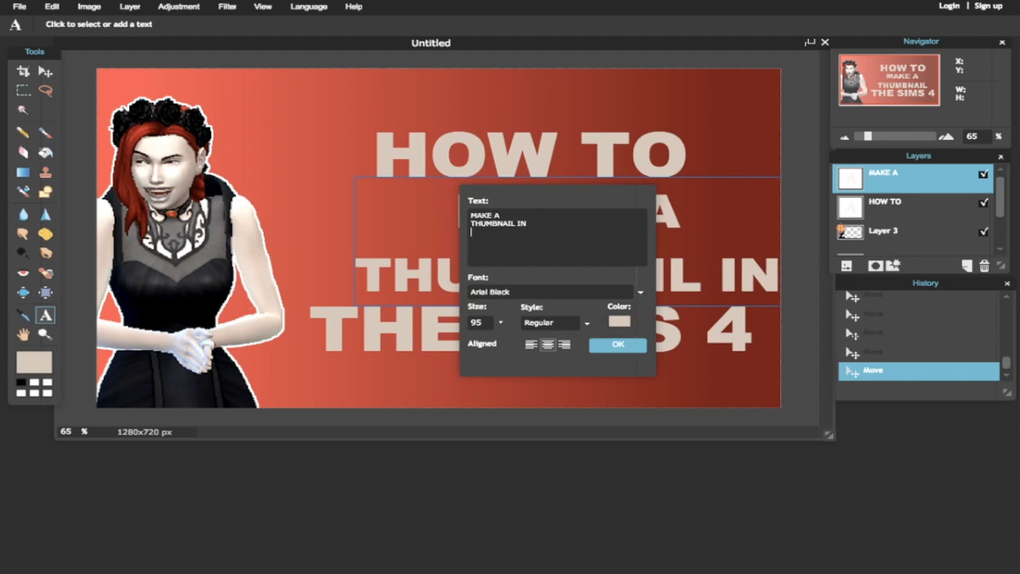
click(594, 343)
click(46, 72)
drag(555, 210, 511, 209)
key(Right)
key(Right)
key(Right)
- Pick the yellow colour ffd919 for the HOW TO / THE SIMS 4 text
click(912, 207)
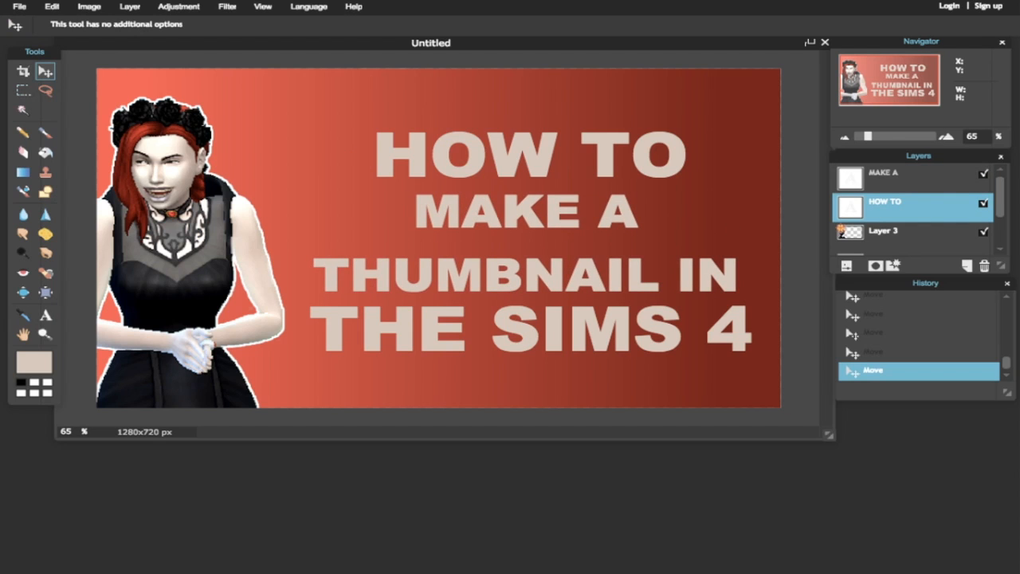
click(130, 7)
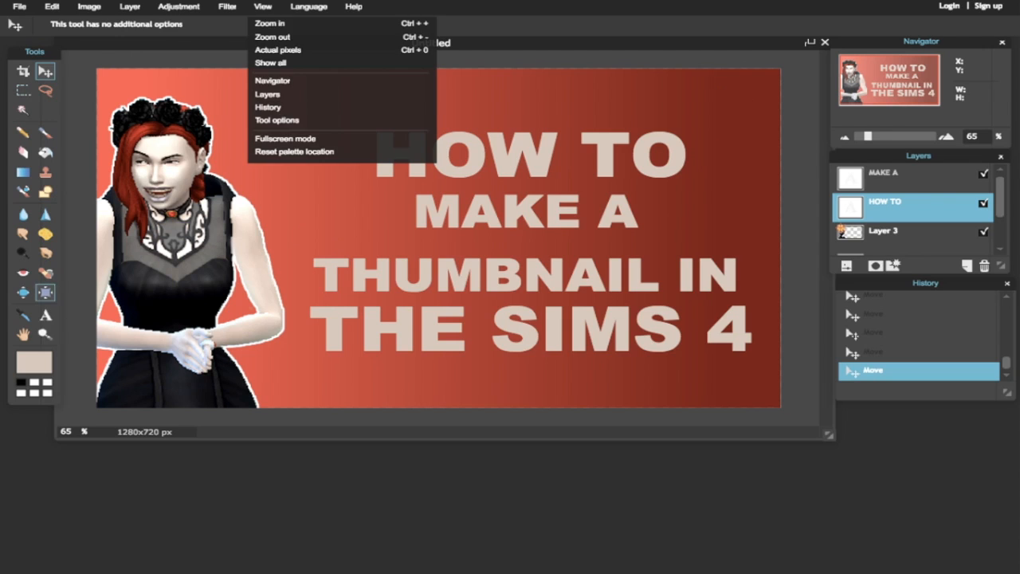
click(45, 315)
click(452, 281)
click(619, 321)
drag(507, 137, 517, 379)
drag(445, 432, 415, 428)
mouse_move(417, 463)
mouse_down()
mouse_move(421, 524)
mouse_move(371, 505)
mouse_move(411, 476)
mouse_move(424, 489)
mouse_up()
drag(416, 428, 480, 452)
mouse_move(425, 489)
mouse_down()
mouse_move(473, 488)
mouse_move(446, 518)
mouse_move(464, 489)
mouse_move(471, 496)
mouse_up()
drag(558, 378, 840, 216)
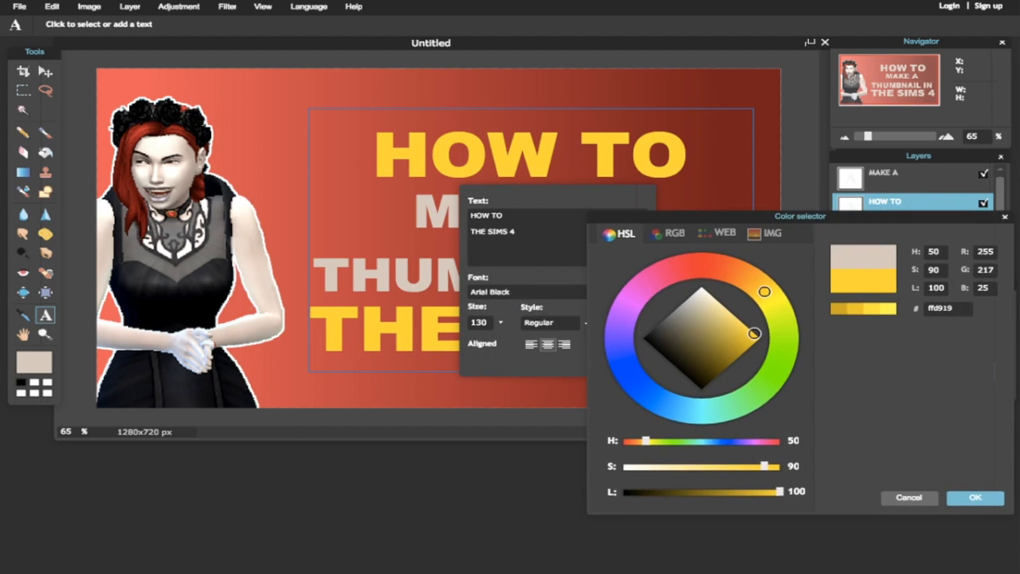
- Apply yellow to HOW TO / THE SIMS 4 and make MAKE A / THUMBNAIL IN white
click(974, 499)
click(625, 343)
click(900, 176)
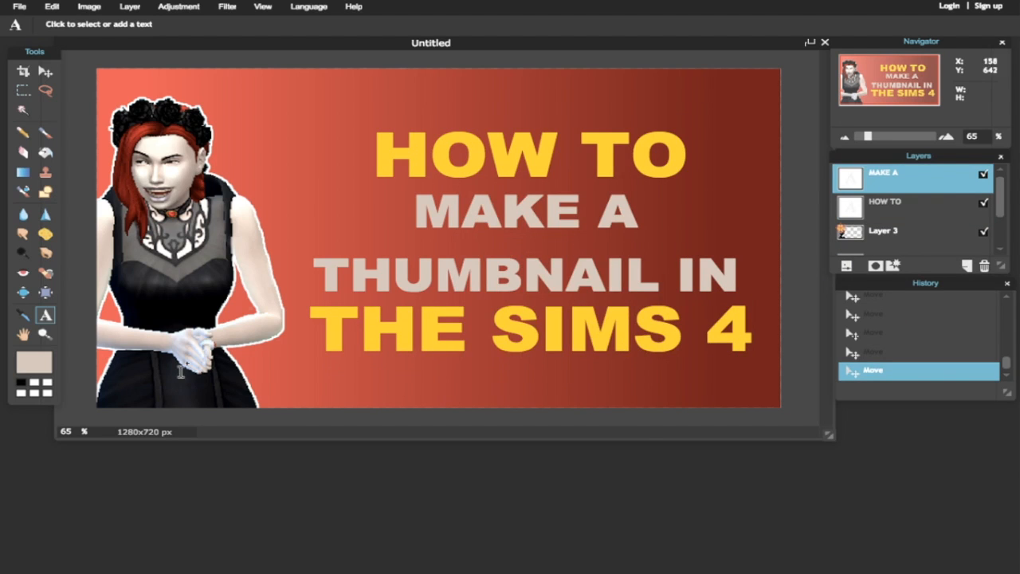
click(398, 258)
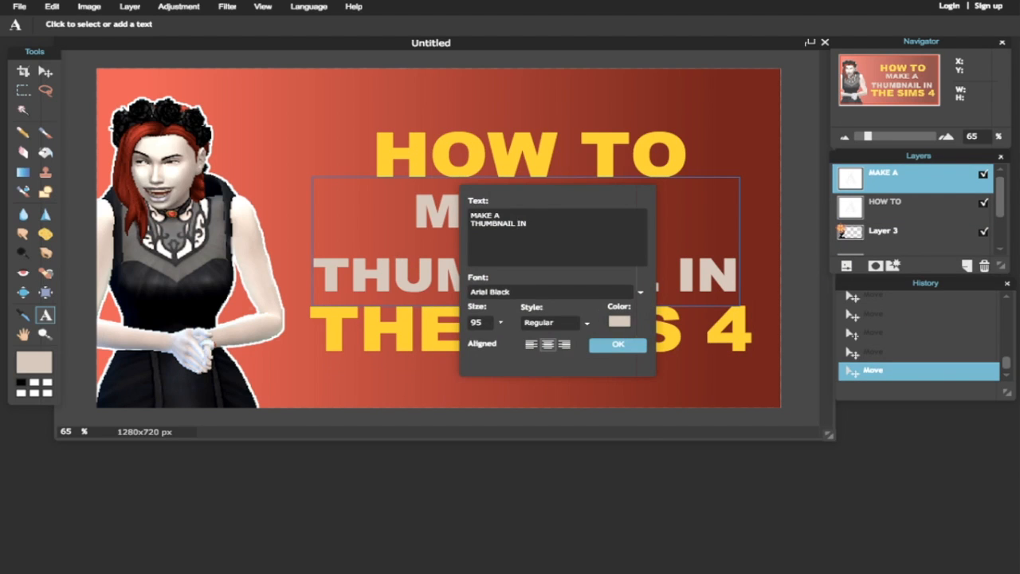
click(619, 321)
click(702, 350)
click(975, 460)
click(618, 346)
click(632, 264)
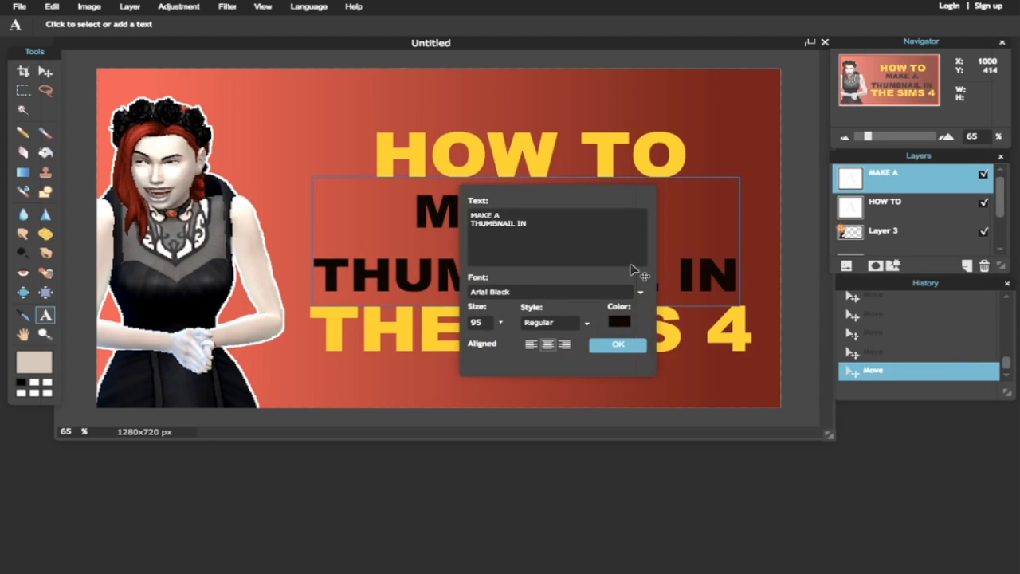
click(620, 321)
click(797, 454)
click(975, 460)
click(636, 344)
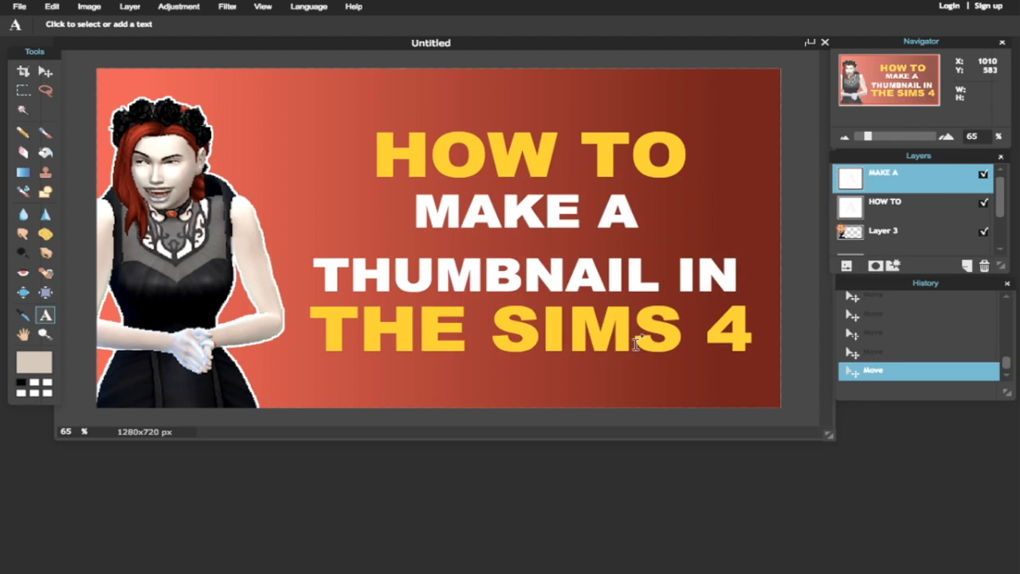
- Open Layer styles for the HOW TO text layer
click(900, 202)
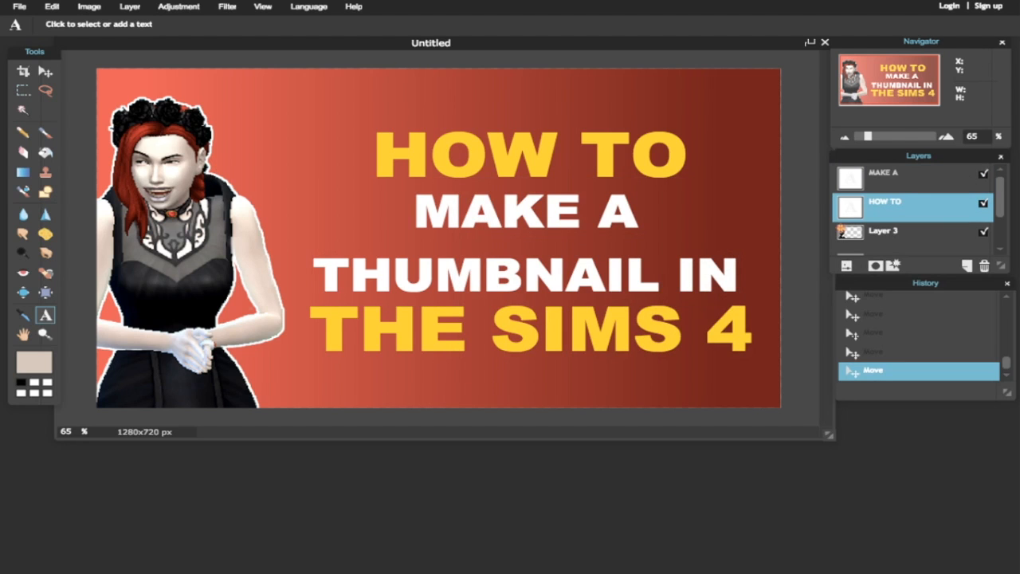
click(179, 7)
mouse_move(130, 7)
click(146, 187)
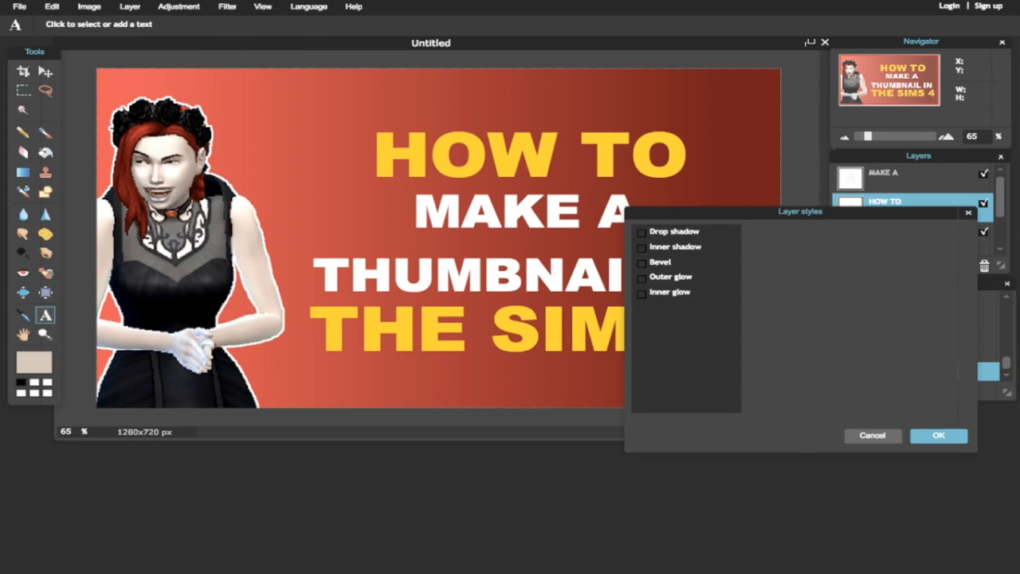
- Give the HOW TO and MAKE A text layers a black outer glow
click(662, 277)
click(846, 301)
drag(698, 298, 701, 353)
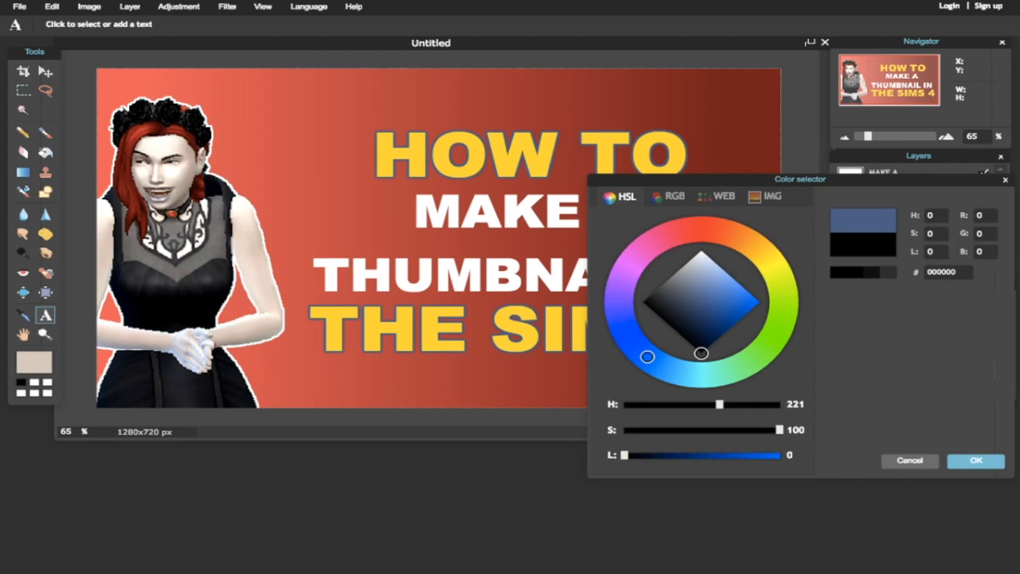
click(975, 460)
click(931, 433)
click(901, 173)
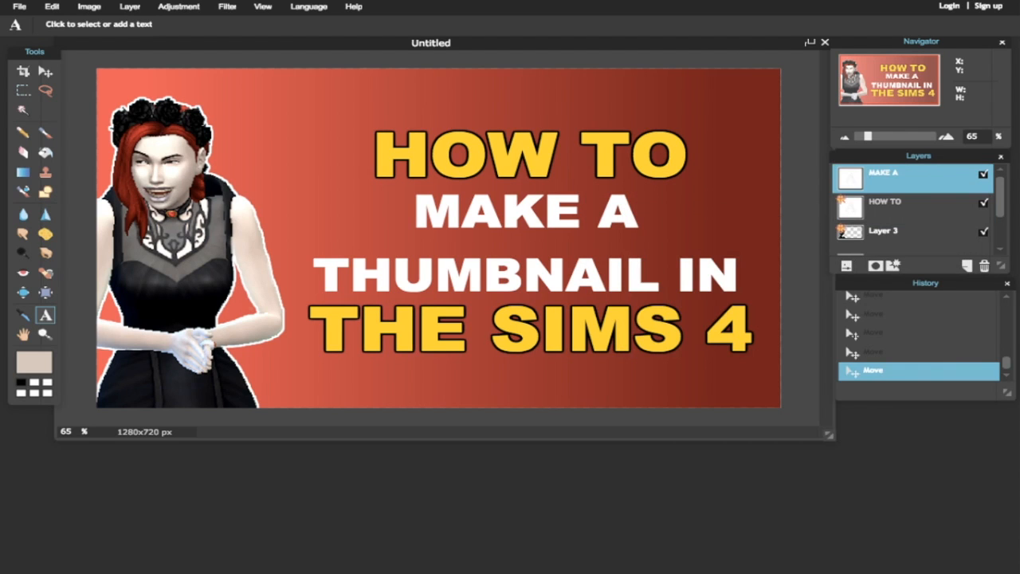
click(130, 6)
click(146, 188)
click(642, 277)
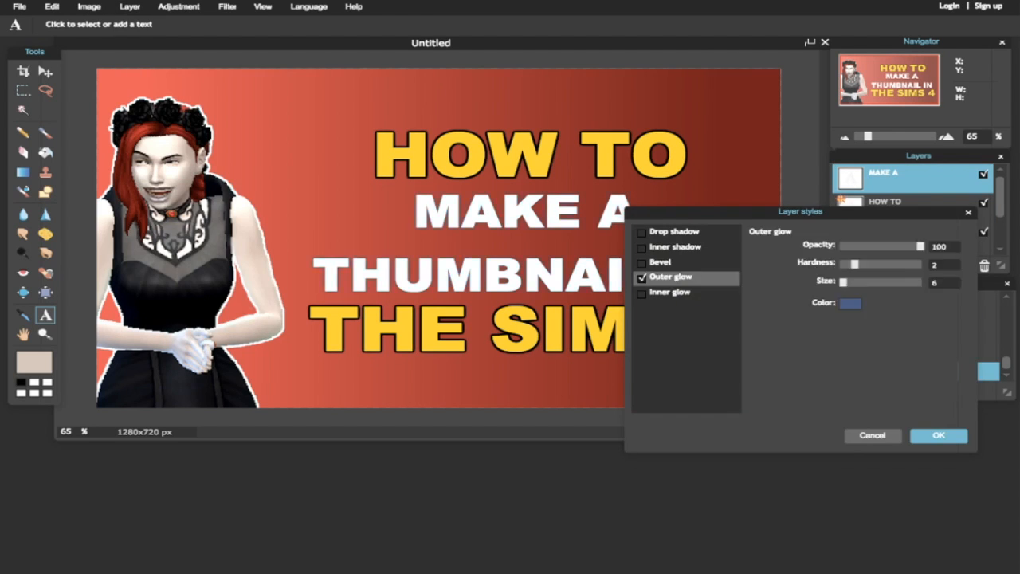
click(850, 301)
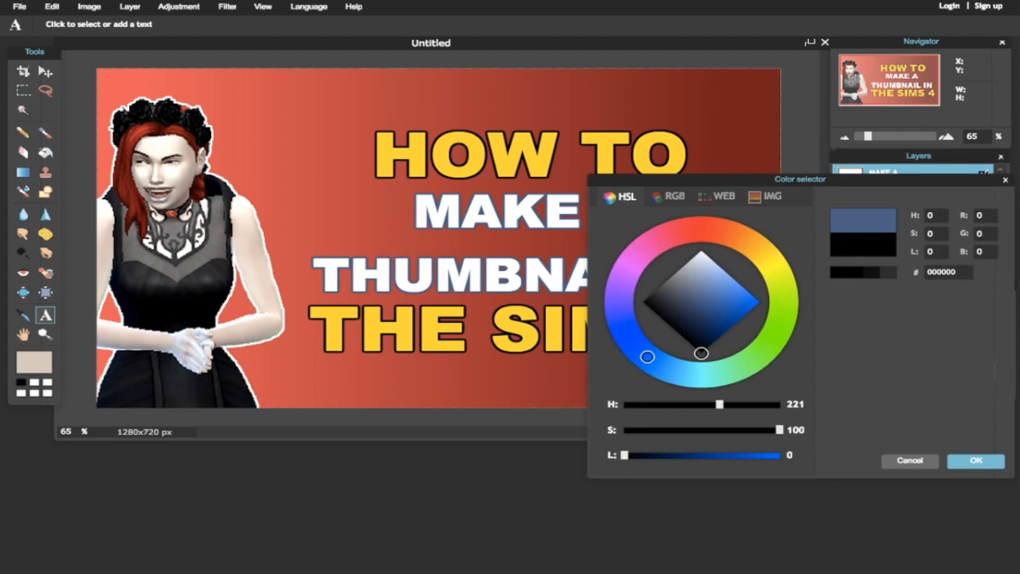
click(976, 460)
click(930, 433)
- Add drop shadows to the yellow HOW TO and white MAKE A text layers
click(901, 203)
click(130, 6)
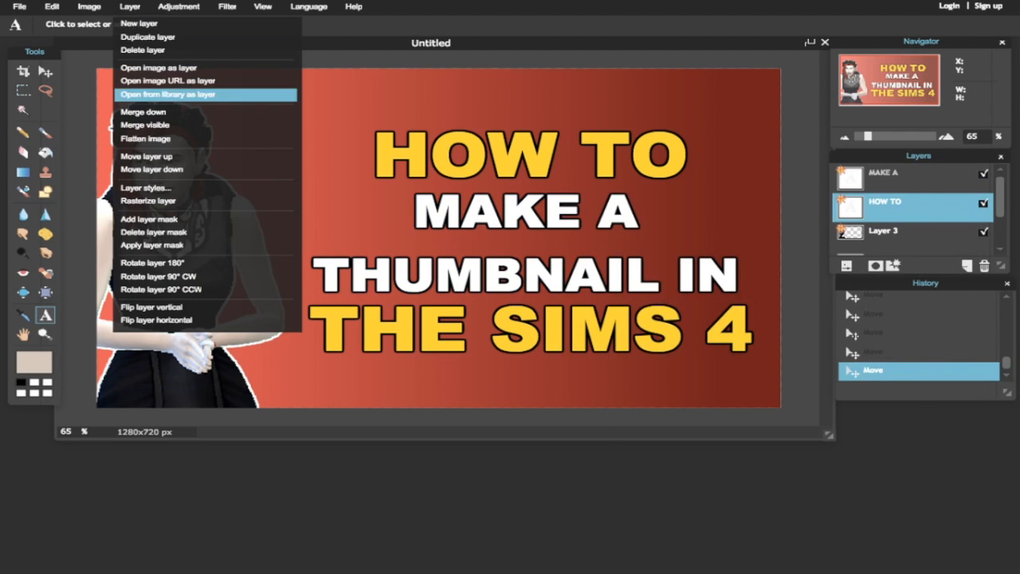
click(146, 188)
click(130, 7)
click(145, 188)
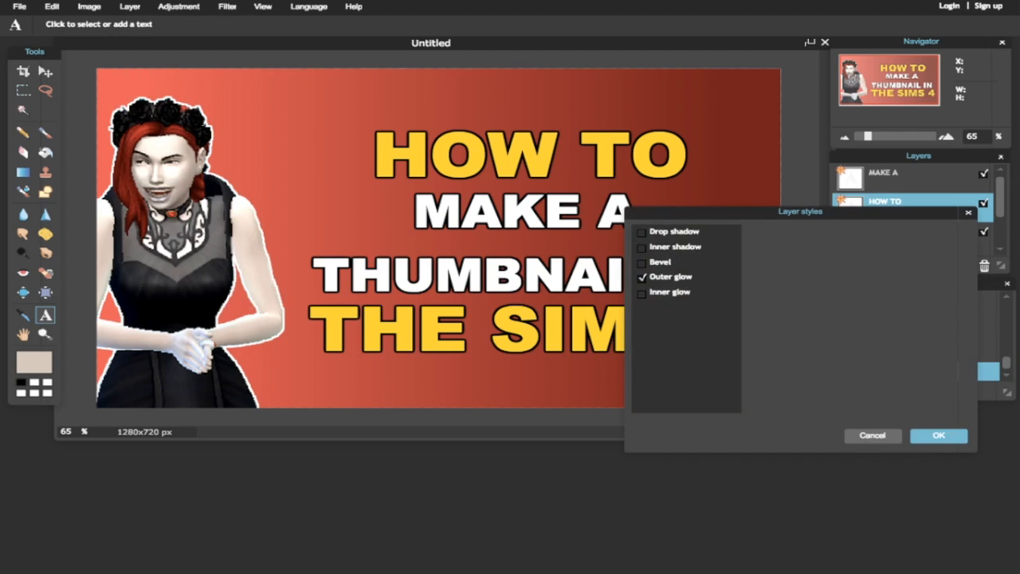
click(642, 232)
click(939, 435)
click(900, 175)
click(130, 6)
click(146, 188)
click(642, 232)
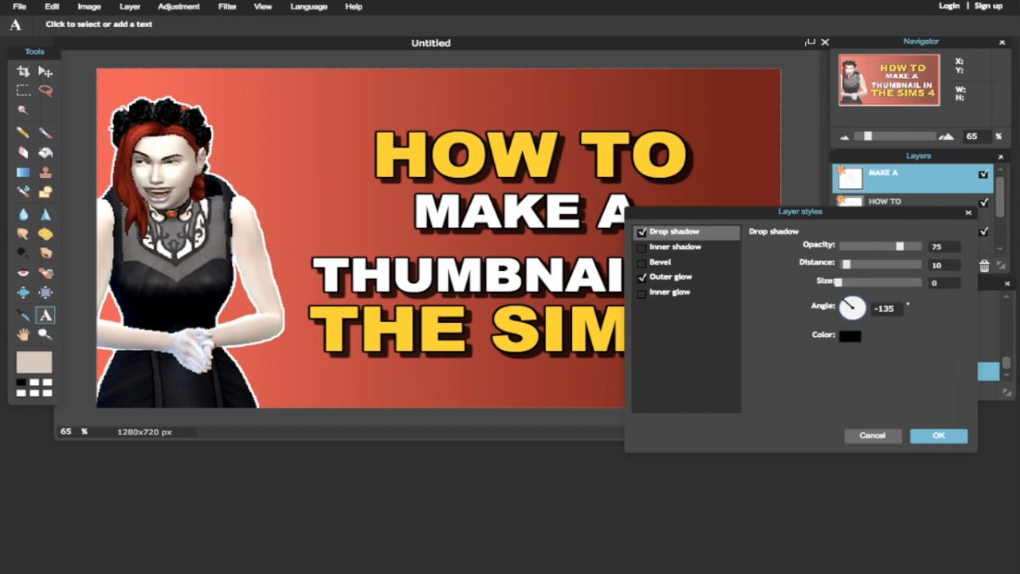
click(939, 435)
- Turn on a drop shadow in Layer styles for the Sim's Layer 3
click(909, 233)
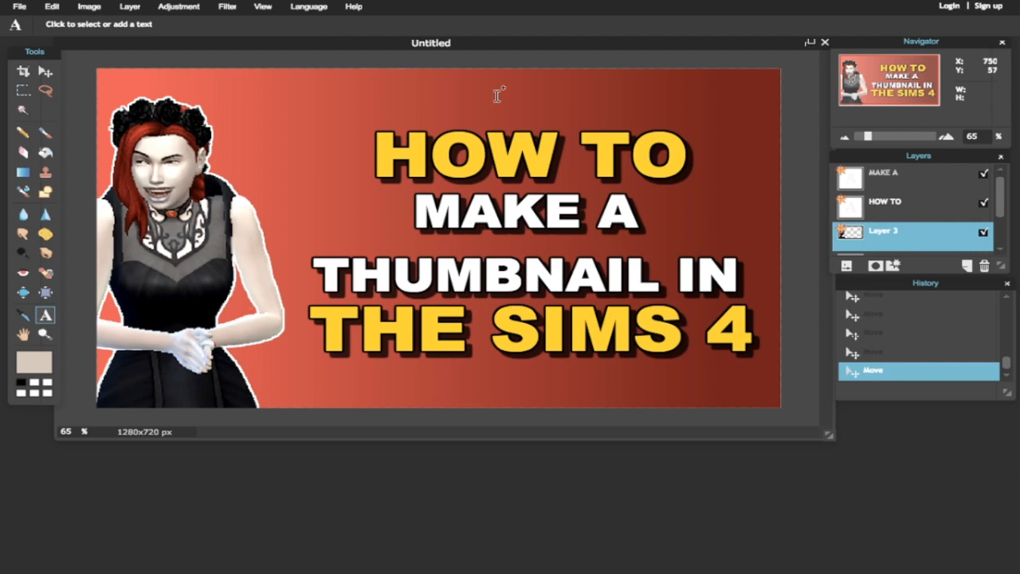
click(129, 6)
click(152, 202)
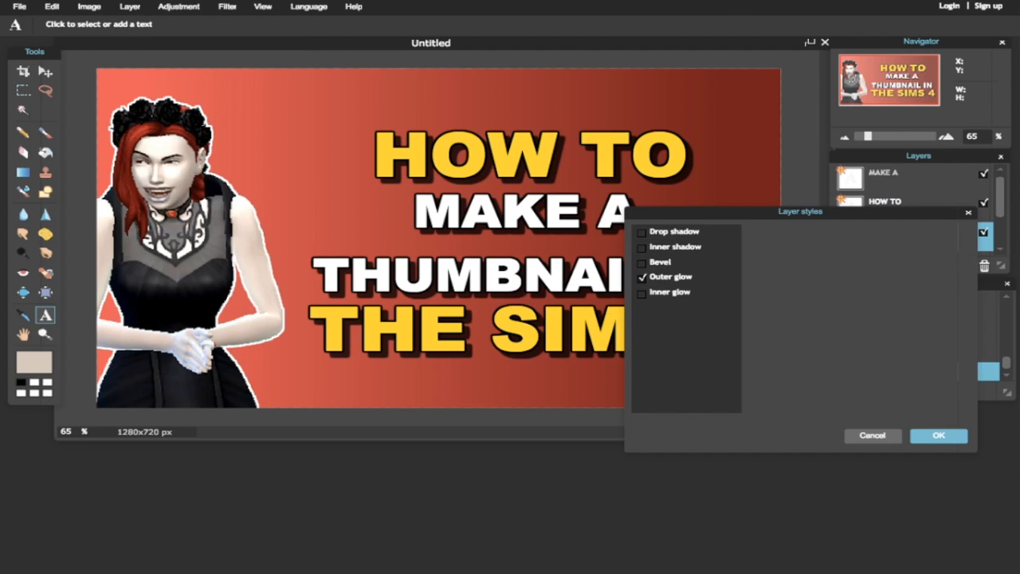
click(642, 232)
- Give the Sim a slightly offset drop shadow and erase the stray marks along the top edge
mouse_move(847, 264)
mouse_down()
mouse_move(921, 263)
mouse_move(841, 264)
mouse_move(869, 264)
mouse_move(854, 263)
mouse_up()
click(939, 436)
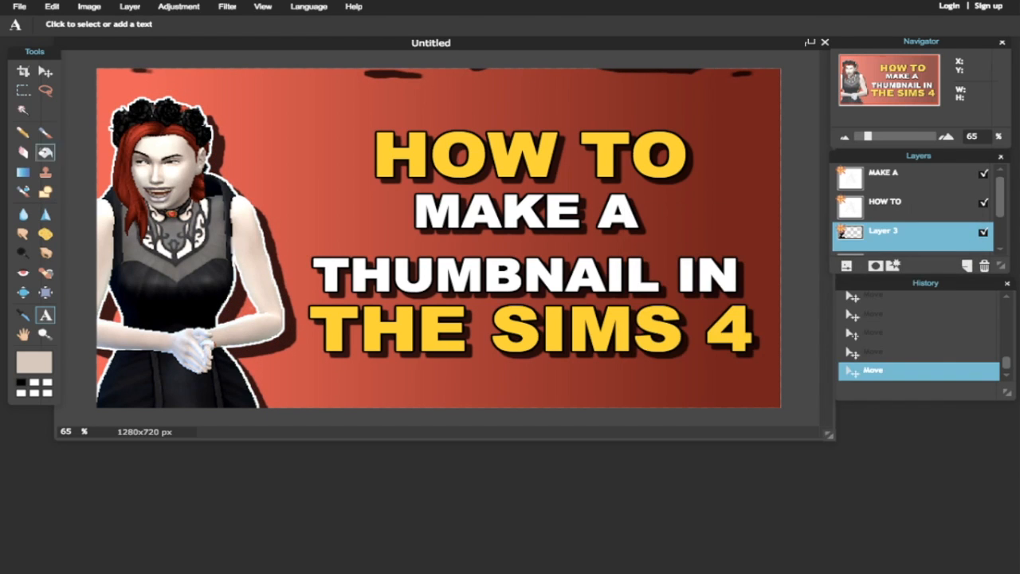
click(23, 152)
drag(143, 73, 537, 77)
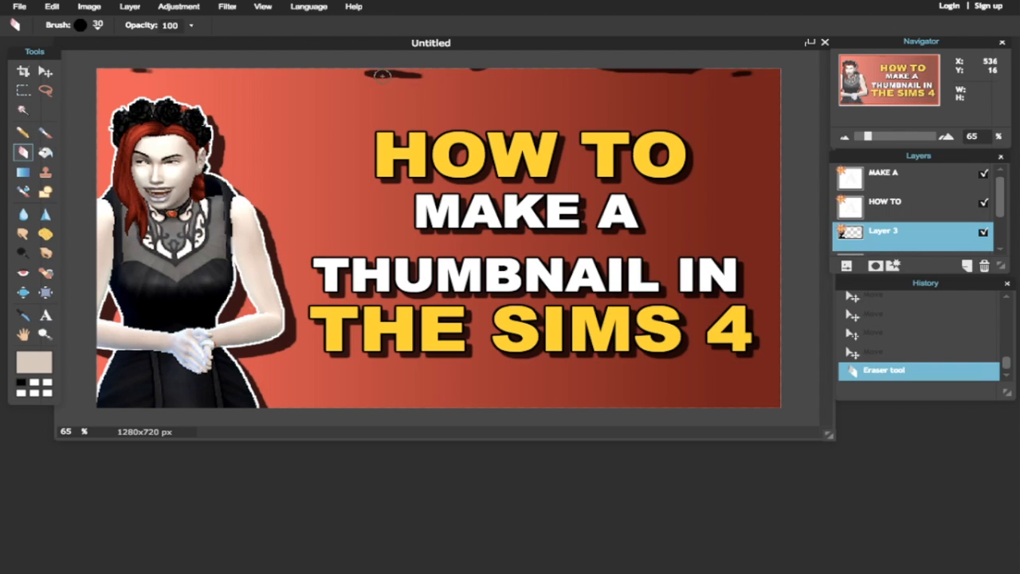
- Shift the Sim slightly right and erase two leftover dark marks
click(46, 71)
mouse_move(224, 217)
mouse_down()
mouse_move(231, 261)
mouse_move(339, 289)
mouse_move(690, 216)
mouse_move(315, 199)
mouse_move(239, 225)
mouse_move(236, 212)
mouse_up()
click(23, 152)
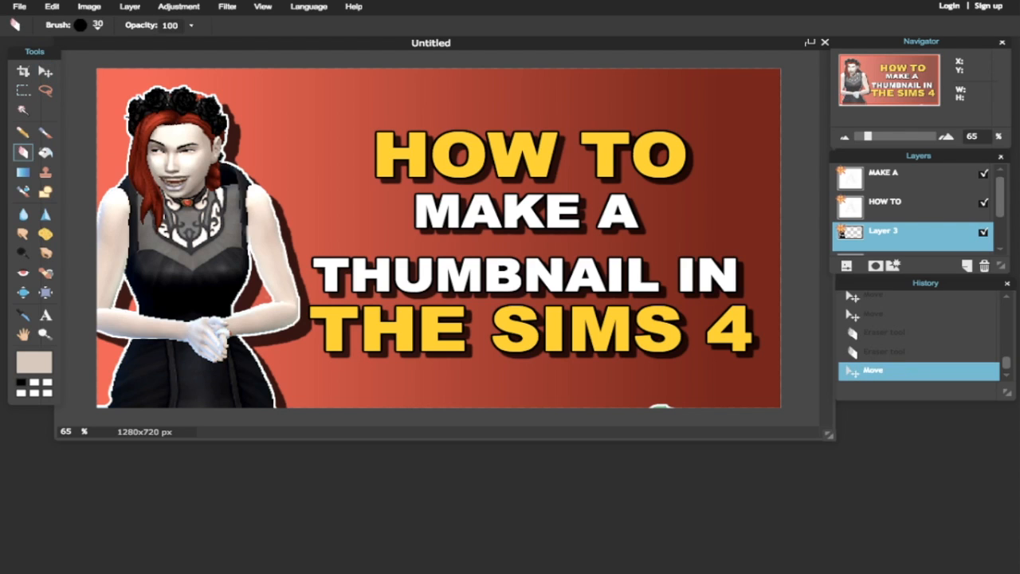
click(94, 396)
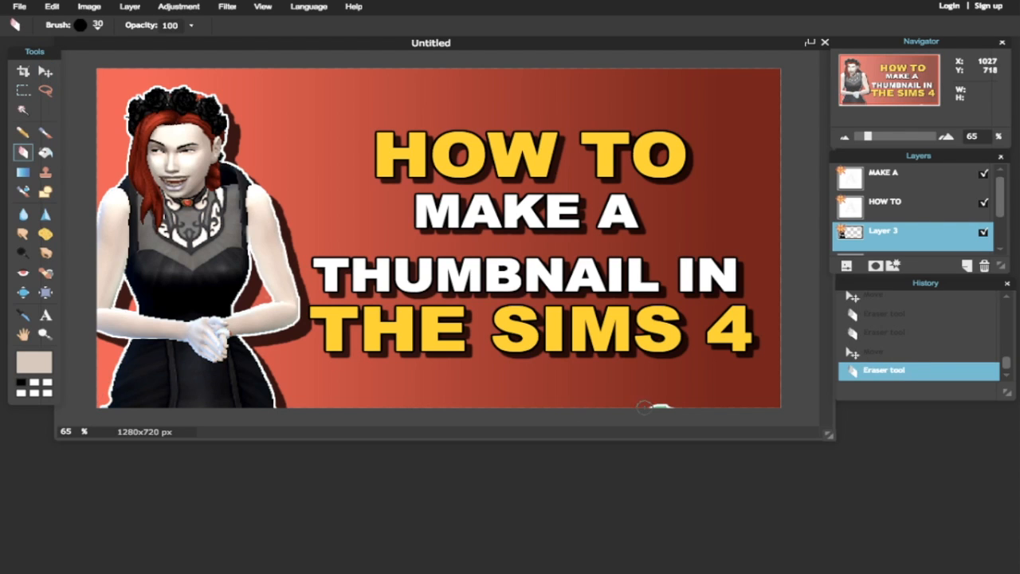
click(706, 403)
- Nudge the HOW TO and MAKE A text right and the Sim slightly left
click(885, 204)
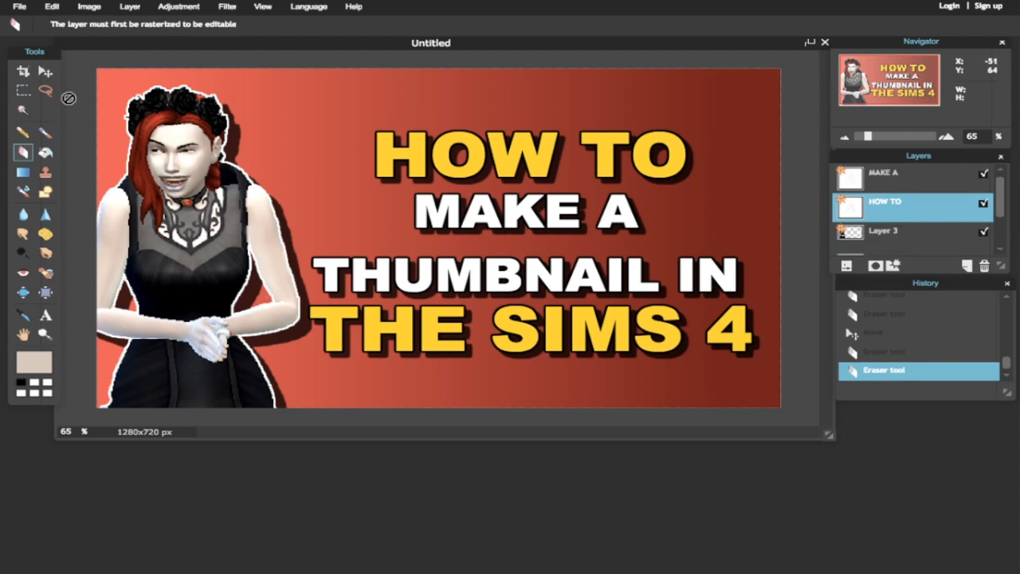
key(v)
mouse_move(456, 159)
mouse_down()
mouse_move(476, 159)
mouse_move(453, 155)
mouse_up()
click(884, 173)
drag(620, 250, 626, 250)
click(884, 231)
drag(366, 366, 351, 368)
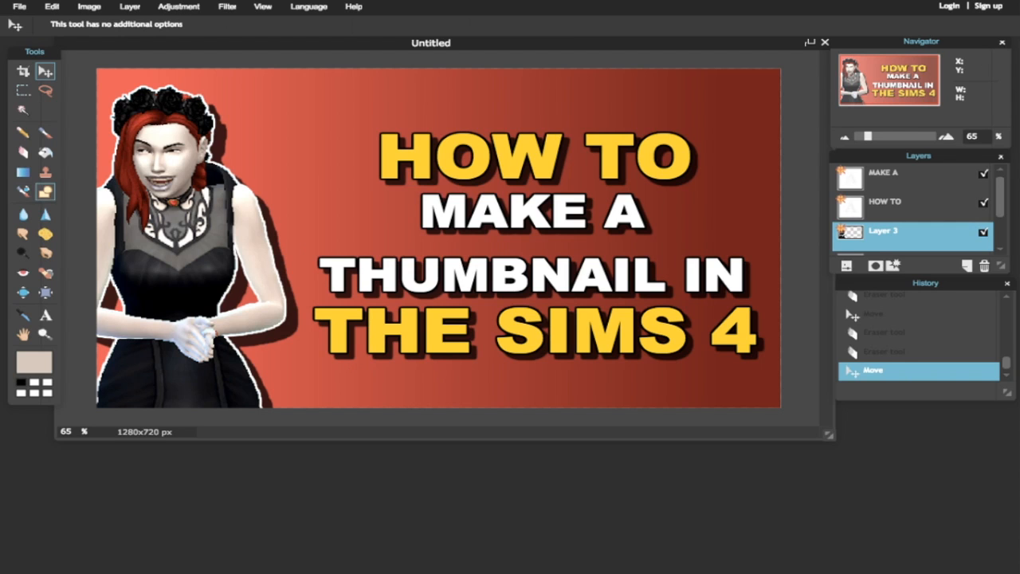
key(u)
click(130, 6)
- Add Layer 6 at the top of the stack, filled white across the whole canvas
click(137, 21)
drag(110, 71, 789, 419)
drag(907, 236, 900, 164)
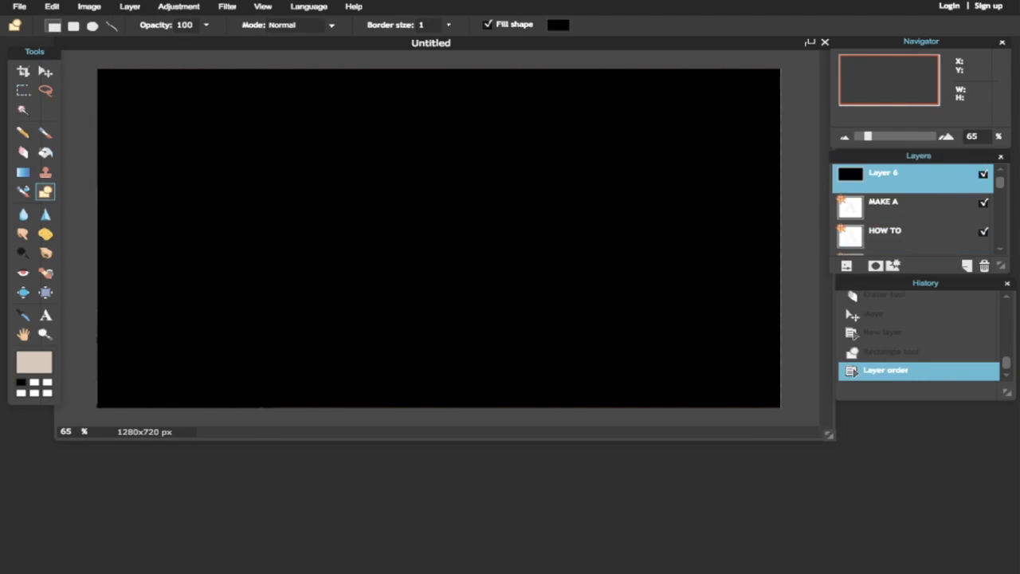
click(130, 7)
mouse_move(178, 6)
click(199, 22)
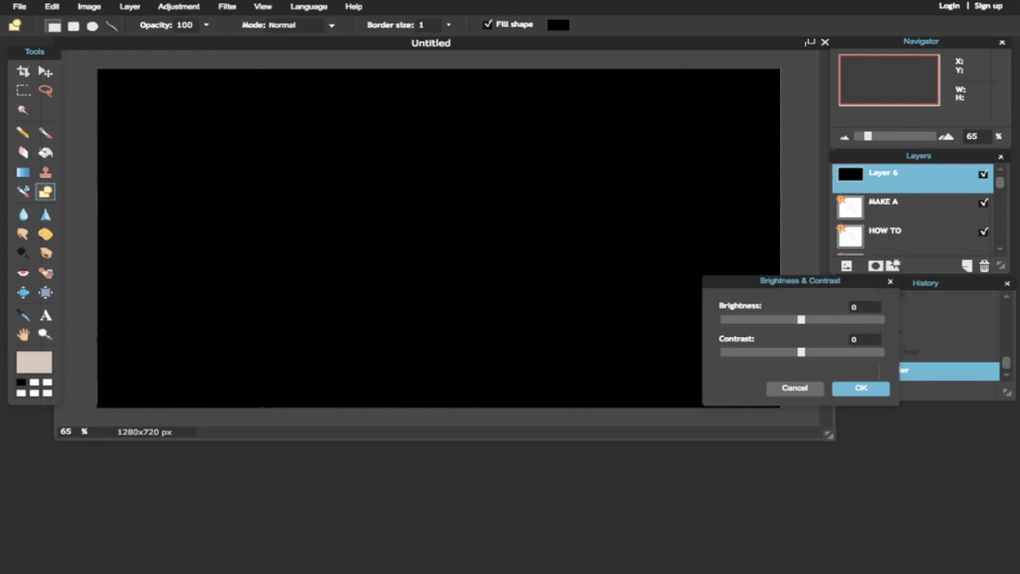
drag(719, 320, 882, 320)
click(860, 388)
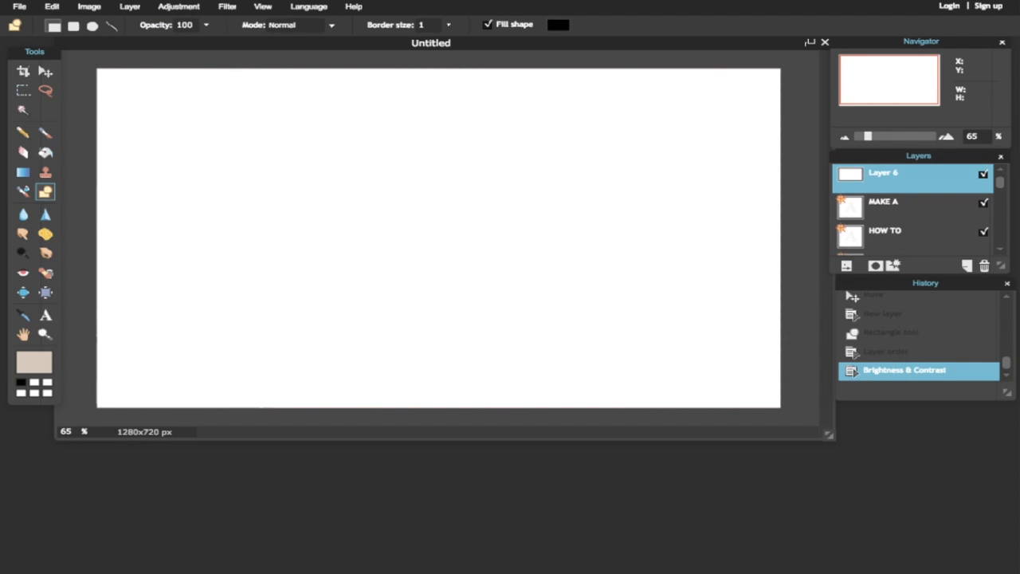
- Delete the area just inside the canvas edges, leaving a white border
key(m)
drag(112, 80, 761, 395)
drag(763, 393, 765, 391)
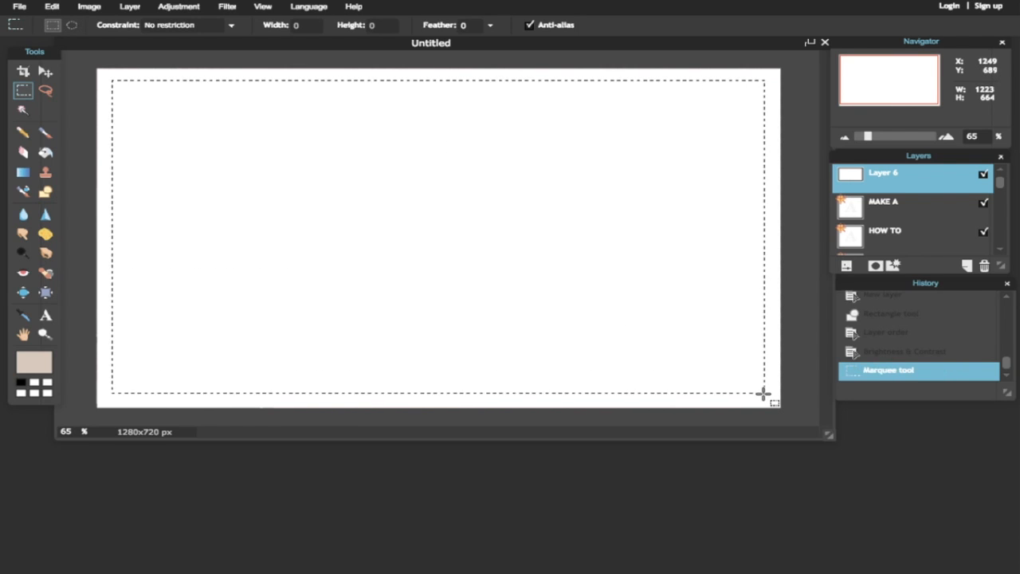
key(Delete)
key(ctrl+d)
- Fade Layer 6's white border to 6% opacity
click(130, 6)
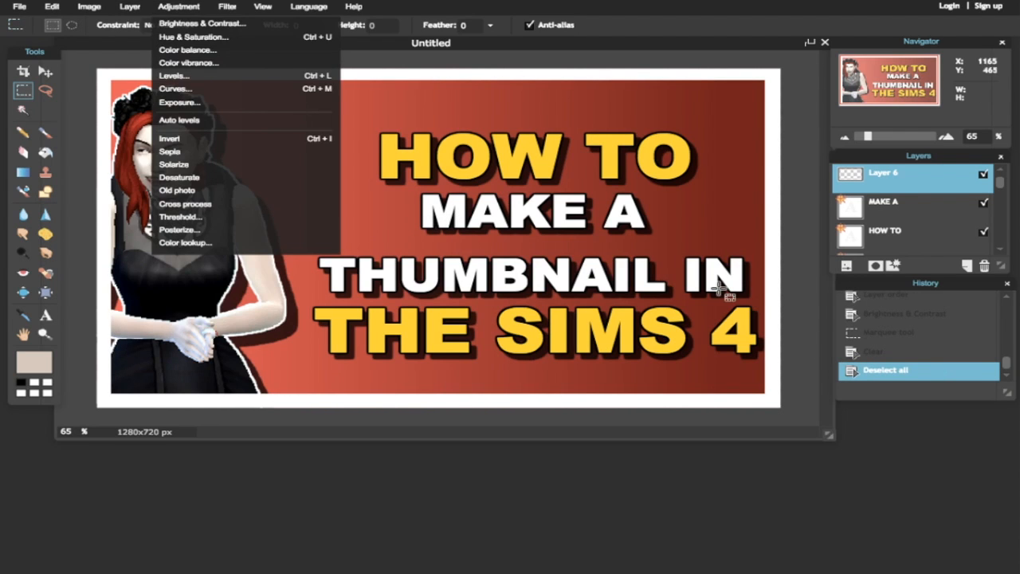
click(893, 265)
click(873, 435)
click(846, 266)
drag(965, 225, 900, 226)
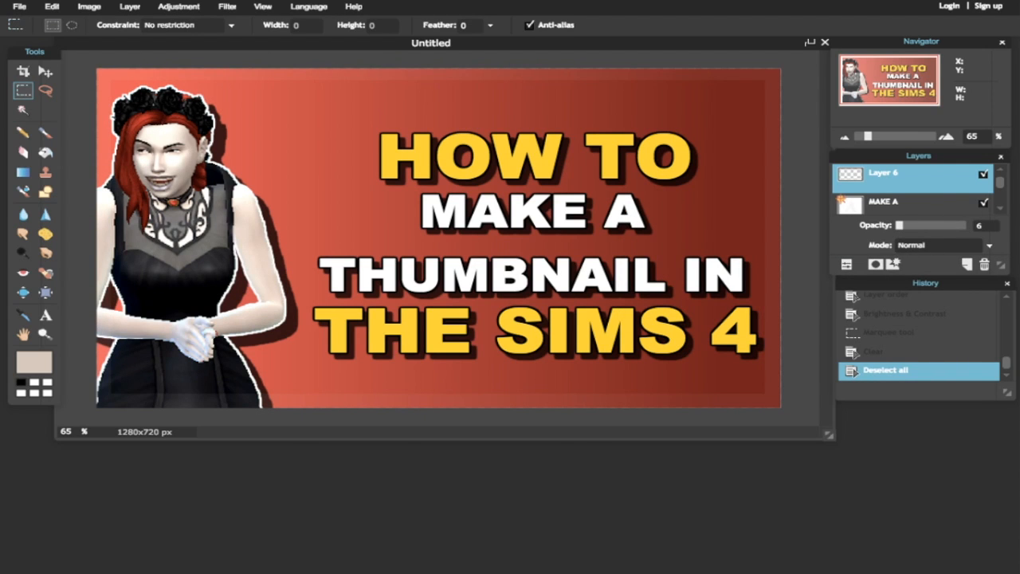
- Shift the HOW TO and MAKE A text layers slightly left
click(884, 230)
click(46, 71)
drag(522, 166, 504, 165)
click(885, 204)
drag(672, 258, 659, 255)
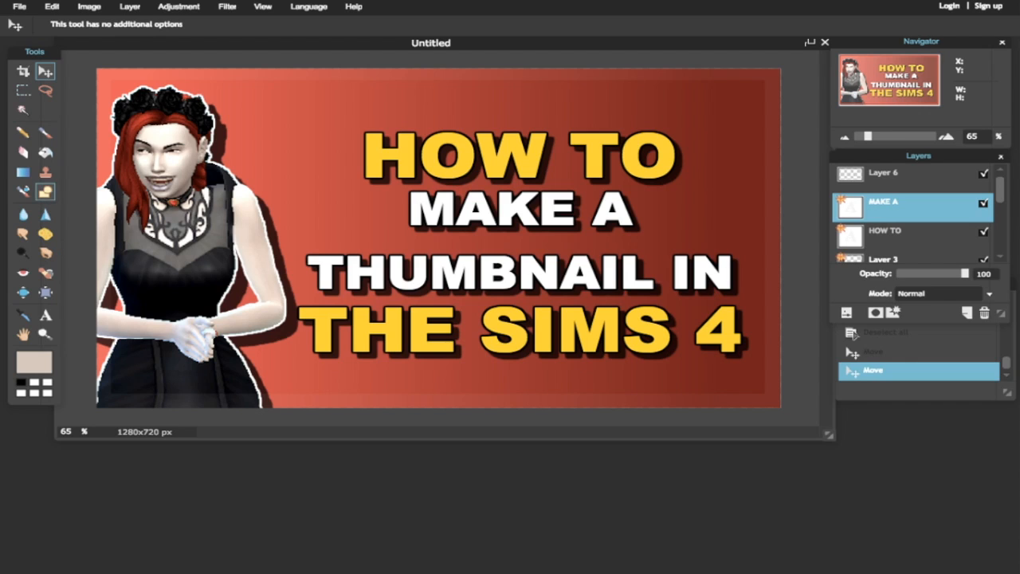
- Add Layer 7 and draw a black circle over the title area
click(130, 6)
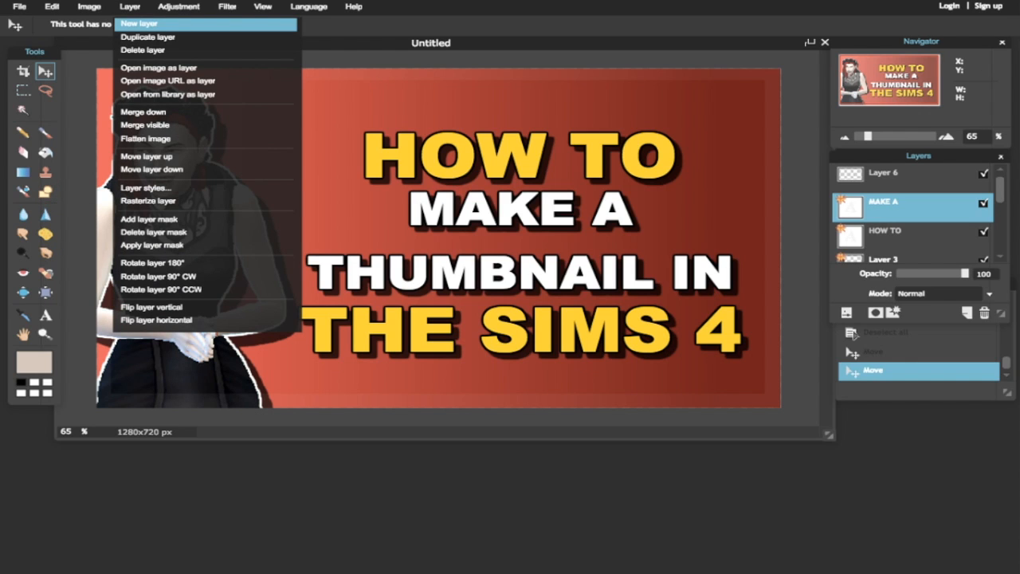
click(140, 24)
click(45, 191)
drag(660, 126, 391, 369)
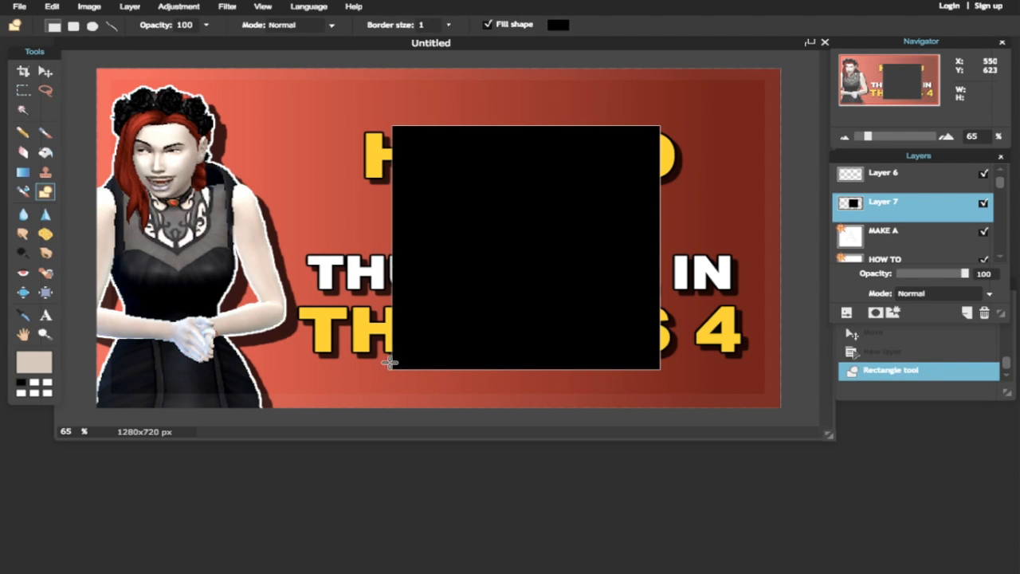
key(ctrl+z)
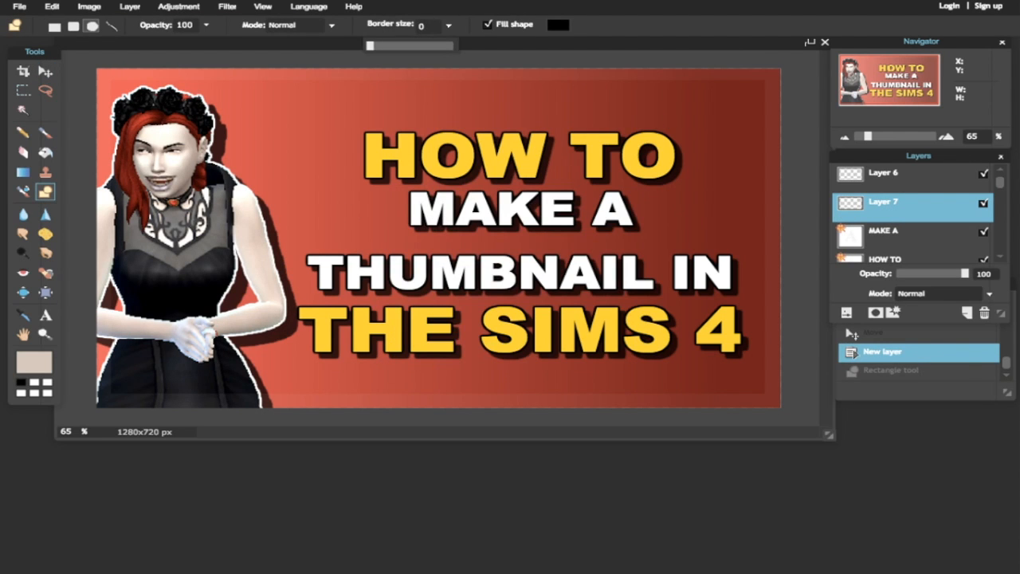
drag(664, 115, 359, 384)
- Centre the circle behind the title and move Layer 7 below the text layers
key(v)
drag(419, 232, 430, 231)
drag(883, 202, 884, 262)
click(130, 7)
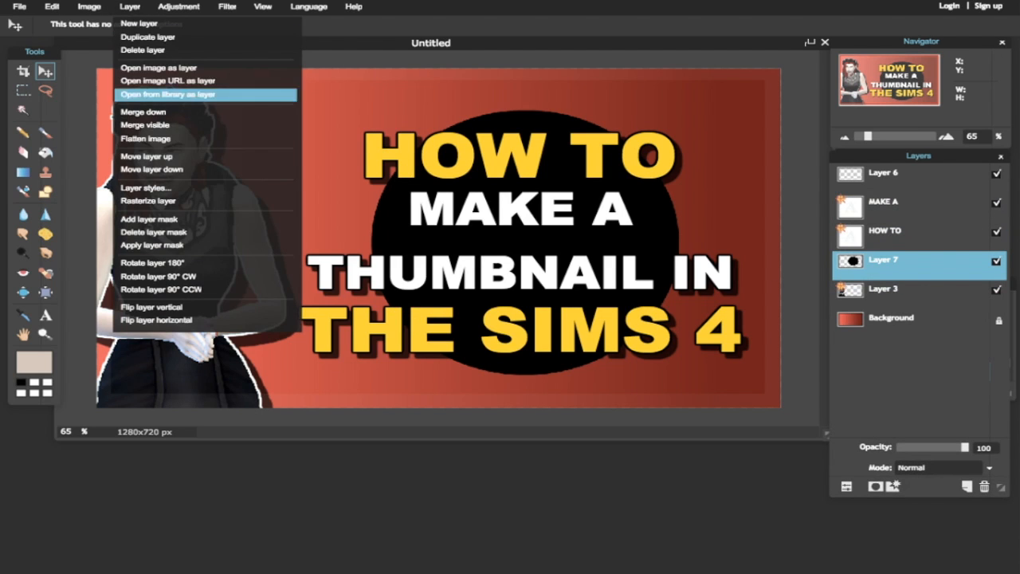
click(159, 187)
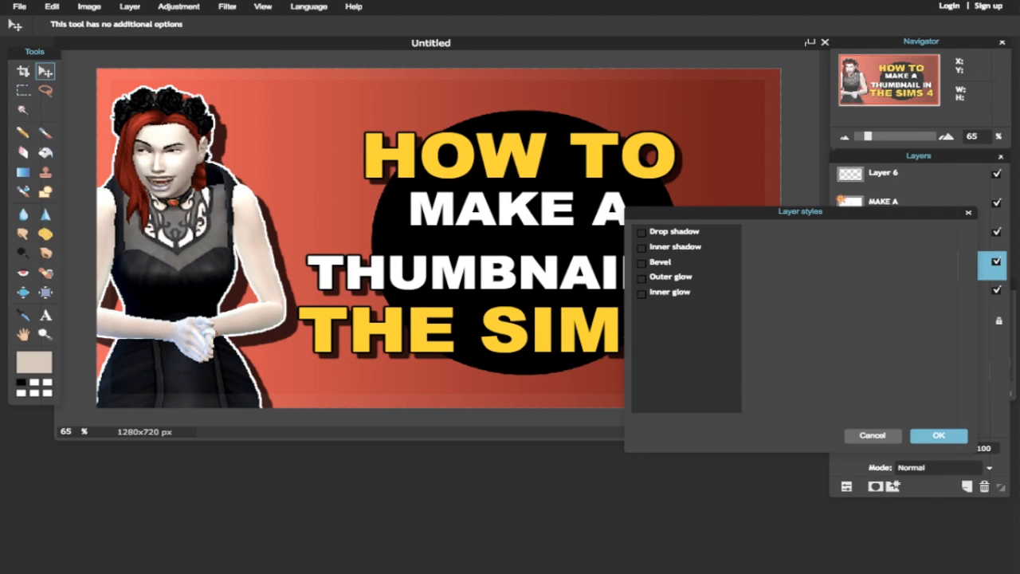
- Leave the circle without a drop shadow and fade it to about 17% opacity
click(641, 233)
click(641, 233)
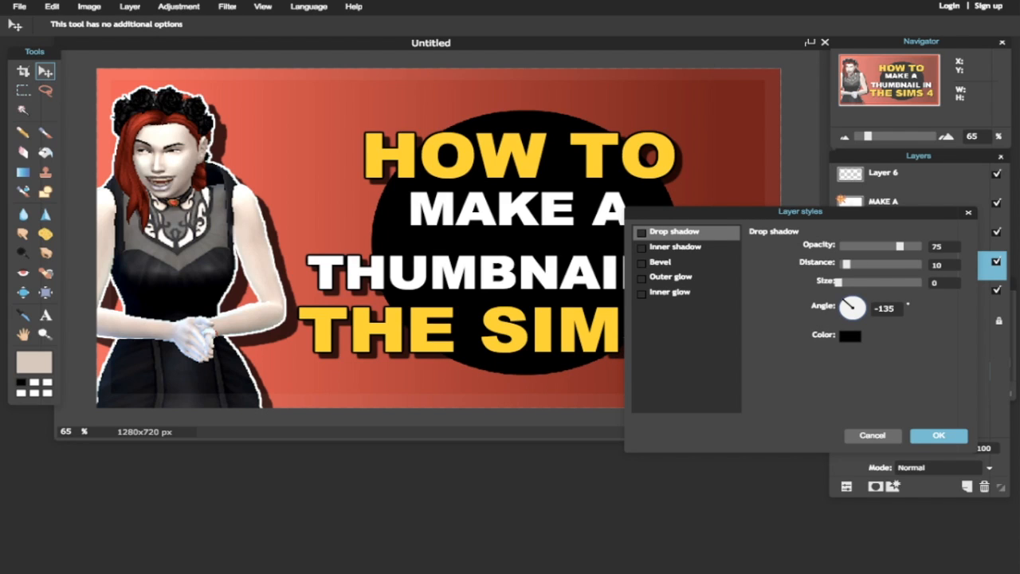
key(Escape)
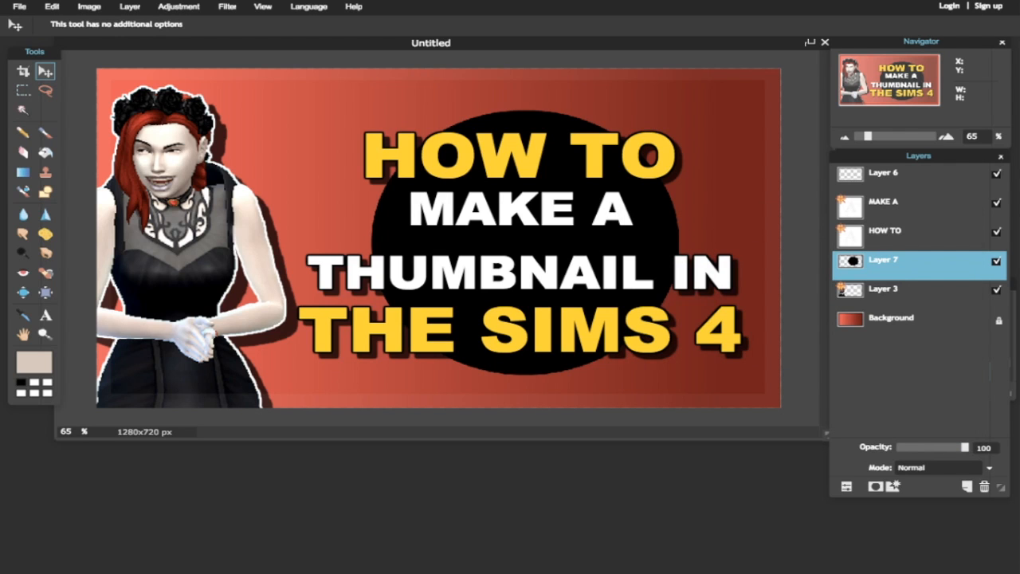
drag(959, 447, 907, 447)
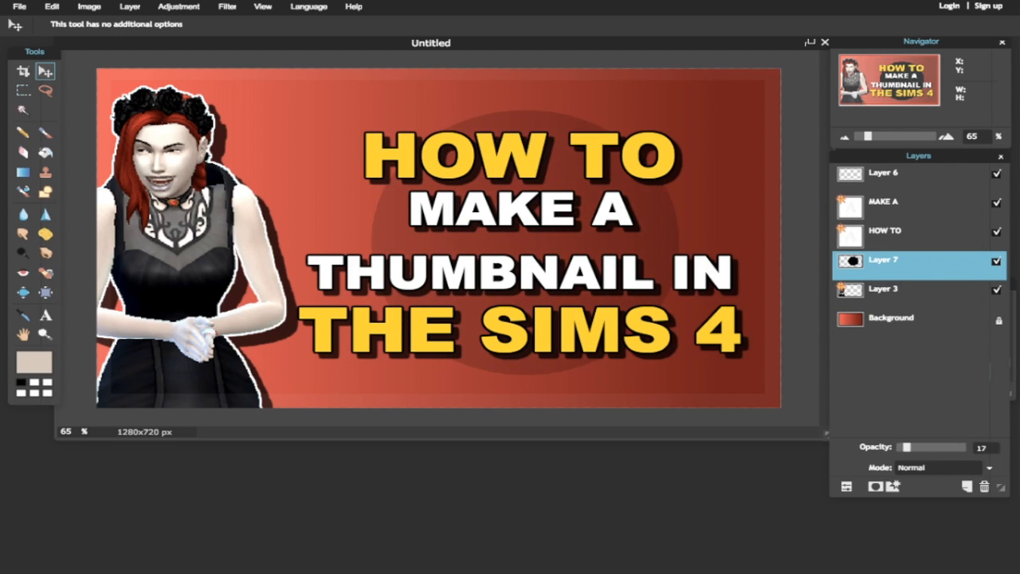
- Brighten the circle to white at 12 opacity and nudge the Sim slightly left
click(129, 7)
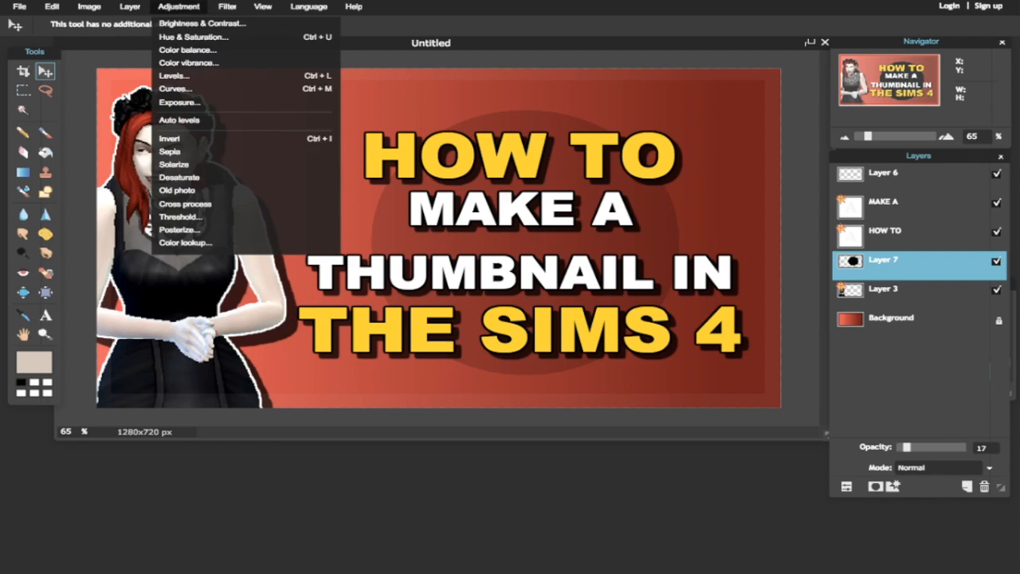
click(192, 25)
drag(803, 319, 884, 320)
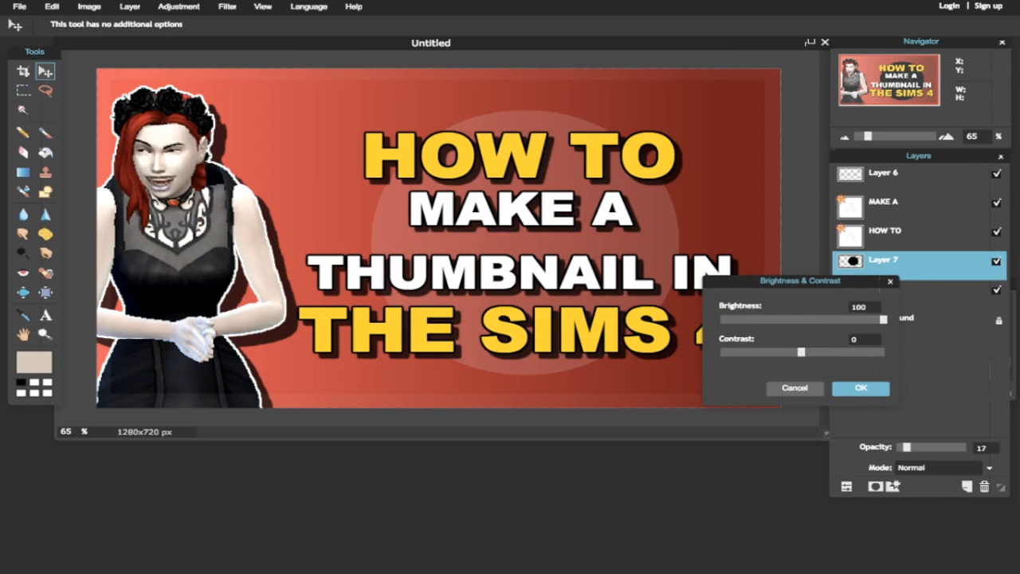
click(861, 388)
drag(907, 447, 909, 448)
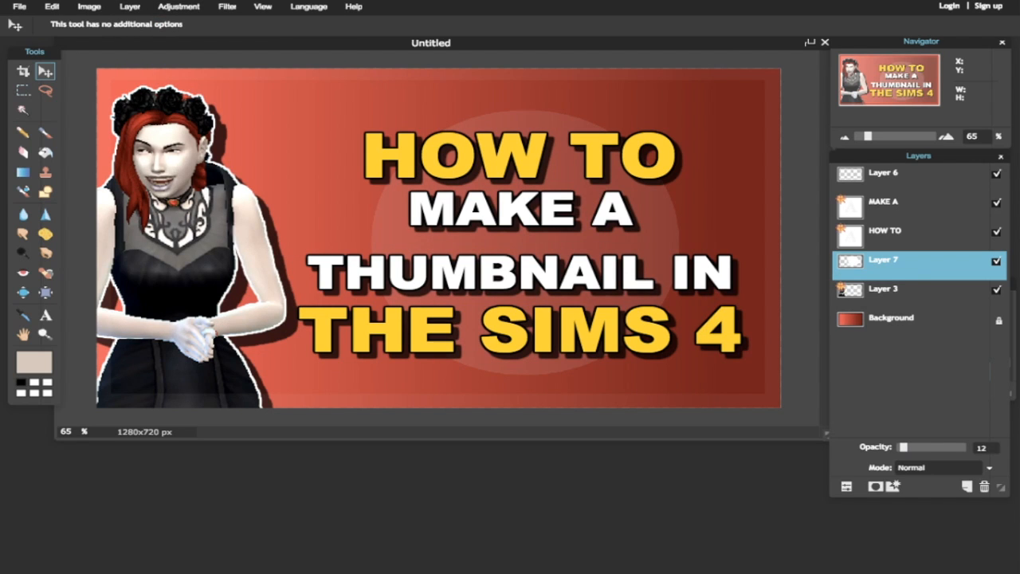
click(885, 291)
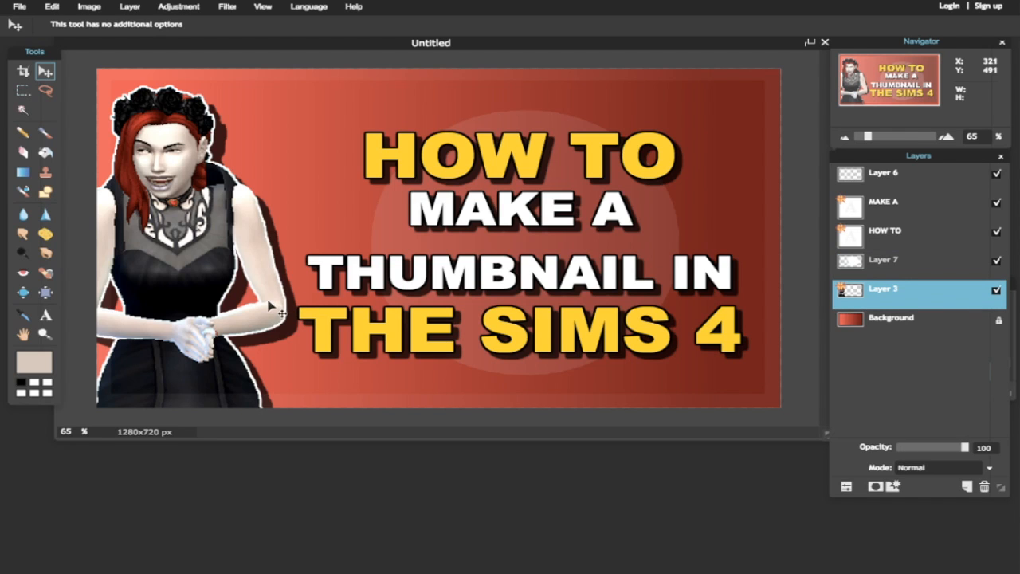
drag(268, 303, 261, 303)
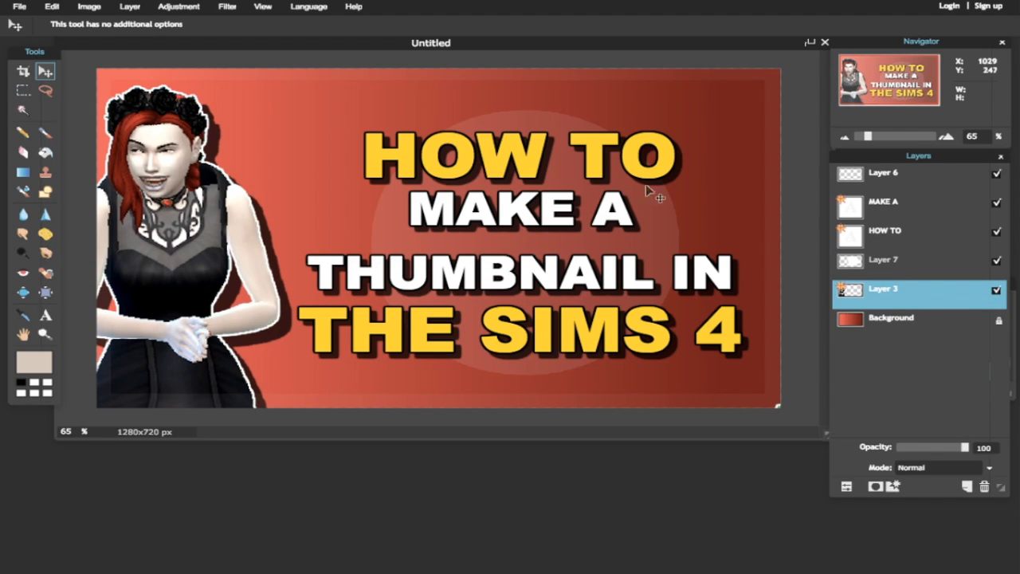